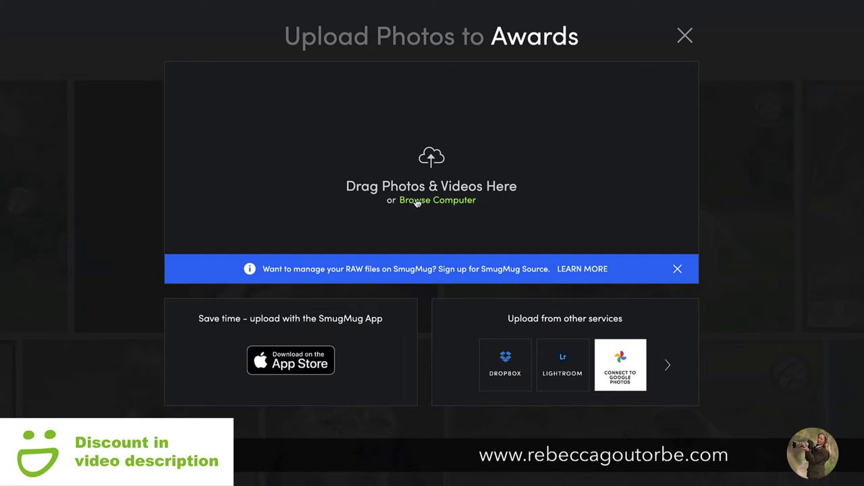
Upload all the photos from the images-TRkvHs…wnloads folder in Downloads to the Awards gallery and close the uploader
{"action": "left_click", "coordinate": [417, 204]}
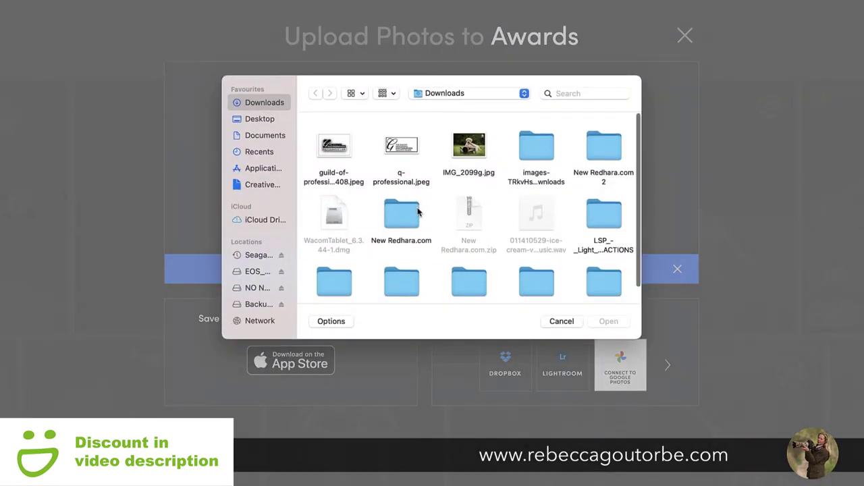
{"action": "left_click", "coordinate": [524, 152]}
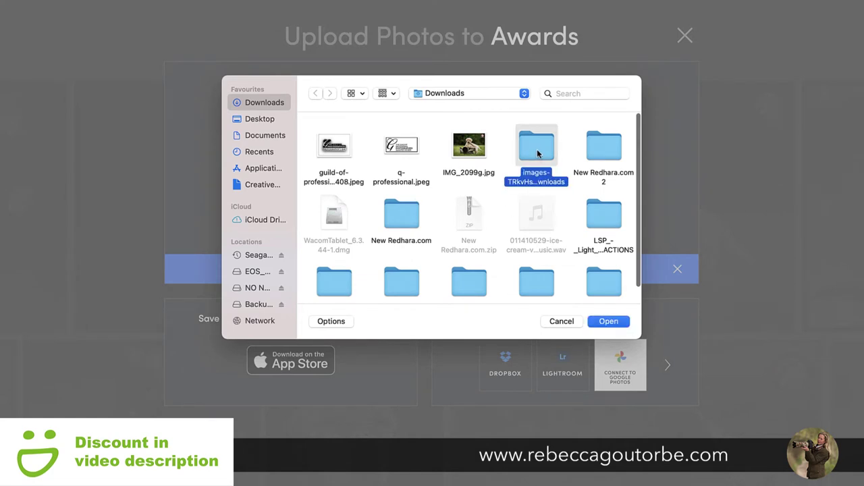
{"action": "double_click", "coordinate": [525, 155]}
{"action": "left_click_drag", "start_coordinate": [307, 122], "coordinate": [606, 296]}
{"action": "left_click", "coordinate": [611, 322]}
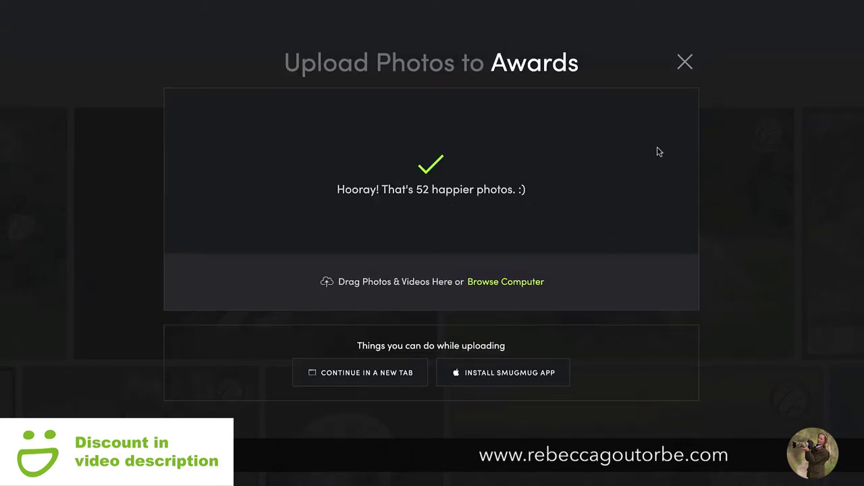
{"action": "left_click", "coordinate": [684, 62]}
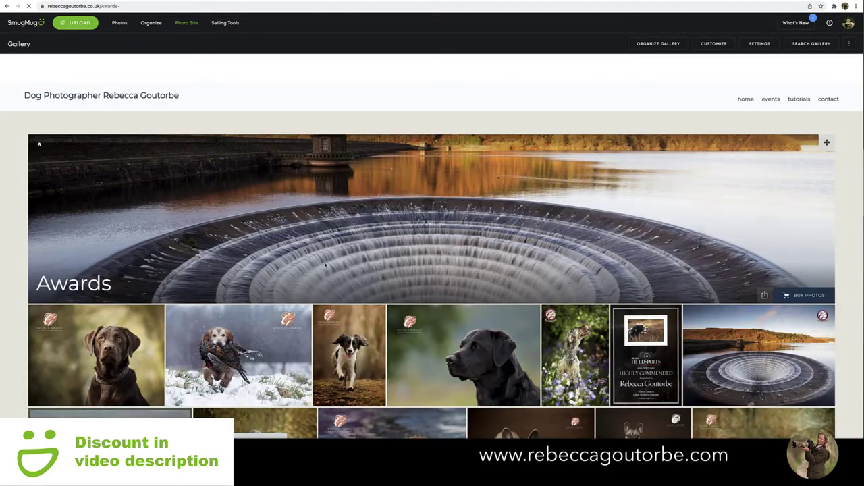
Open the Awards gallery in the Organize area of the site
{"action": "scroll", "coordinate": [318, 283], "scroll_direction": "down", "scroll_amount": 10}
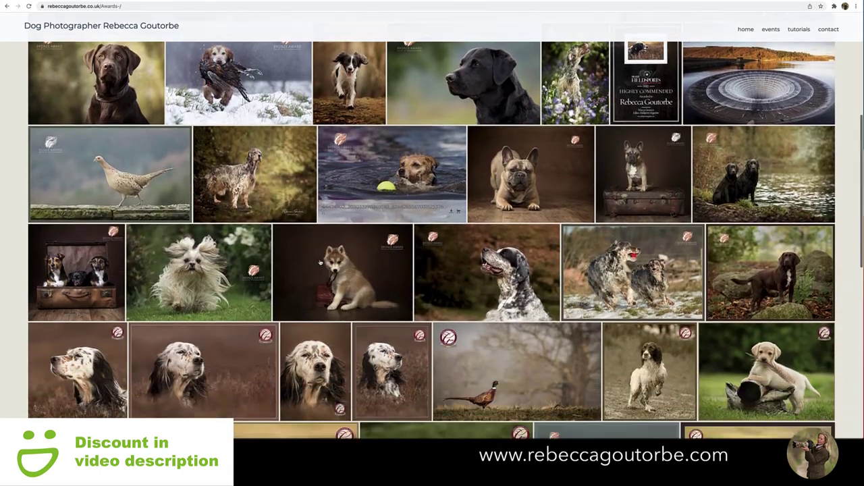
{"action": "scroll", "coordinate": [433, 240], "scroll_direction": "down", "scroll_amount": 8}
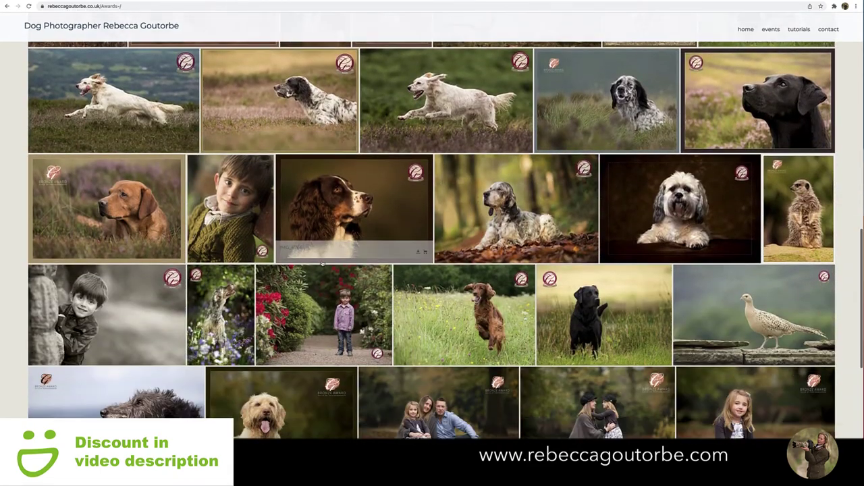
{"action": "scroll", "coordinate": [323, 264], "scroll_direction": "down", "scroll_amount": 2}
{"action": "scroll", "coordinate": [323, 264], "scroll_direction": "up", "scroll_amount": 8}
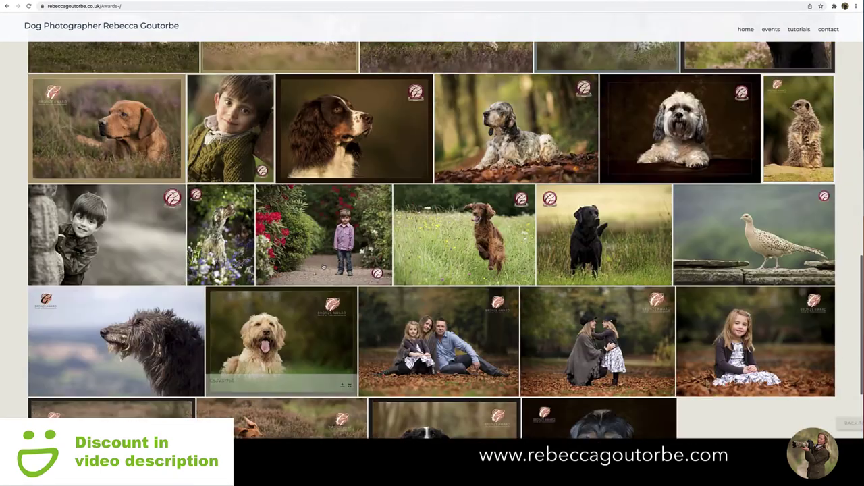
{"action": "scroll", "coordinate": [325, 268], "scroll_direction": "up", "scroll_amount": 10}
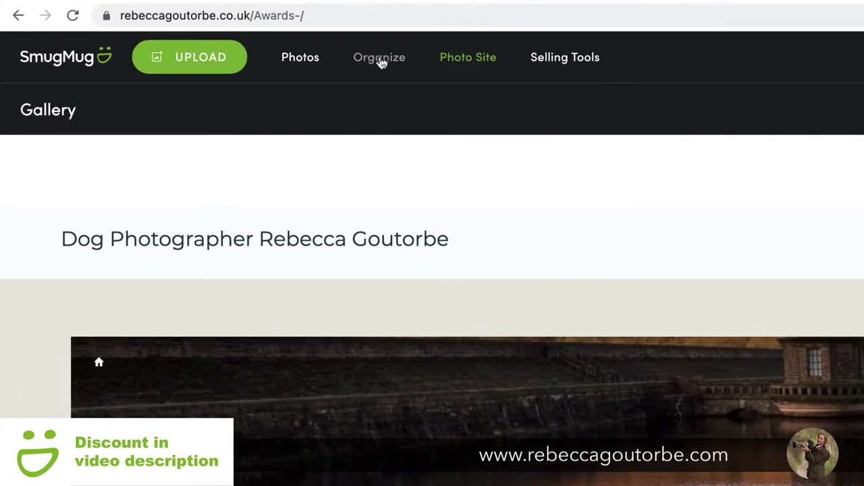
{"action": "left_click", "coordinate": [380, 59]}
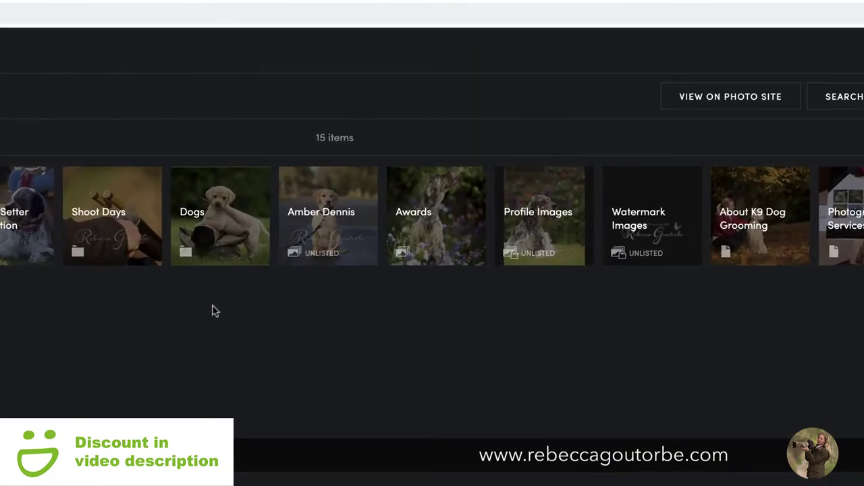
{"action": "left_click", "coordinate": [423, 224]}
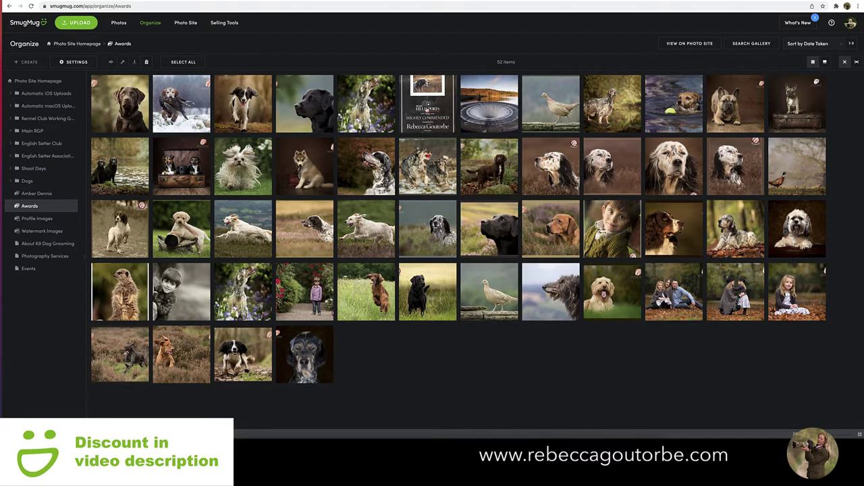
Select the certificate, reservoir, bird, meerkat, child and family photos and move them together to the end of the Awards gallery
{"action": "left_click", "coordinate": [428, 113]}
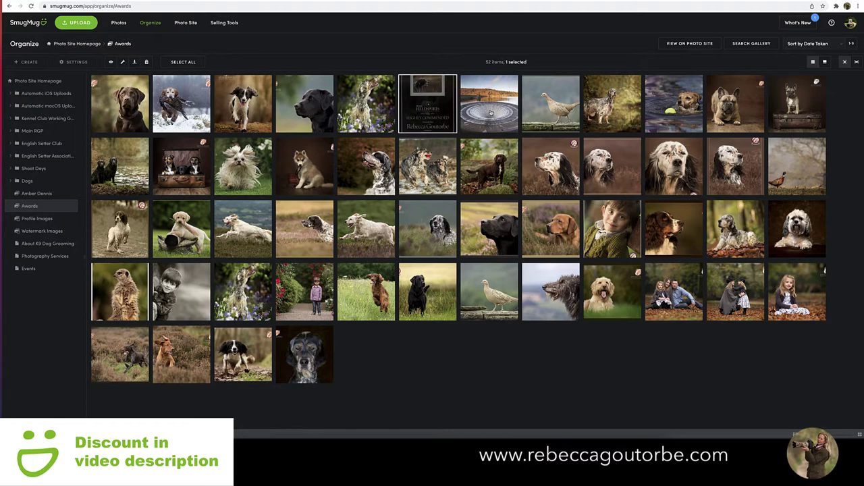
{"action": "left_click", "coordinate": [491, 113]}
{"action": "left_click", "coordinate": [546, 109]}
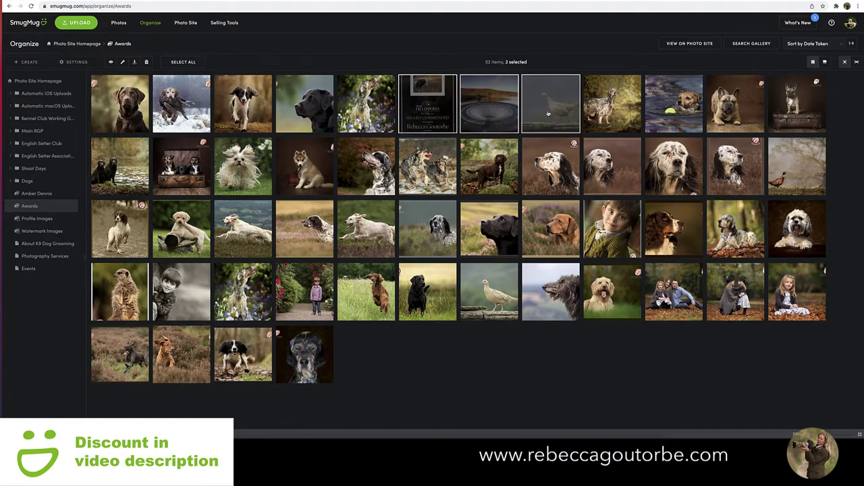
{"action": "left_click", "coordinate": [796, 164]}
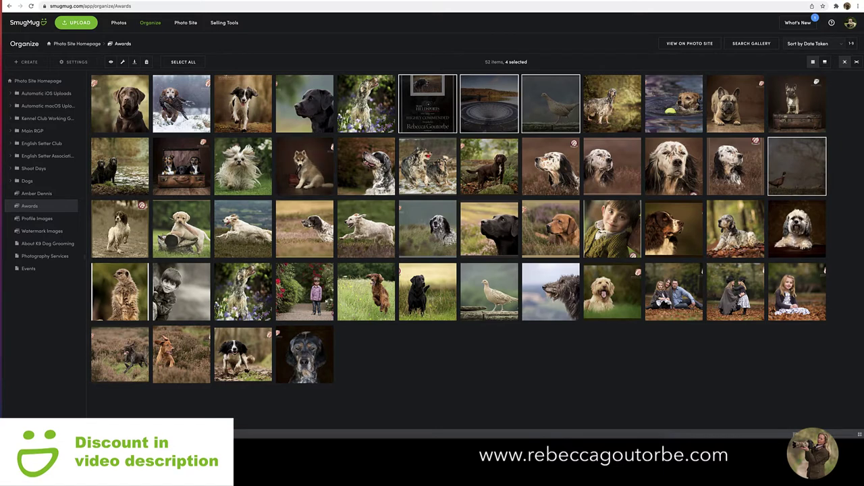
{"action": "left_click", "coordinate": [612, 229]}
{"action": "left_click", "coordinate": [674, 291]}
{"action": "left_click", "coordinate": [750, 293]}
{"action": "left_click", "coordinate": [795, 292]}
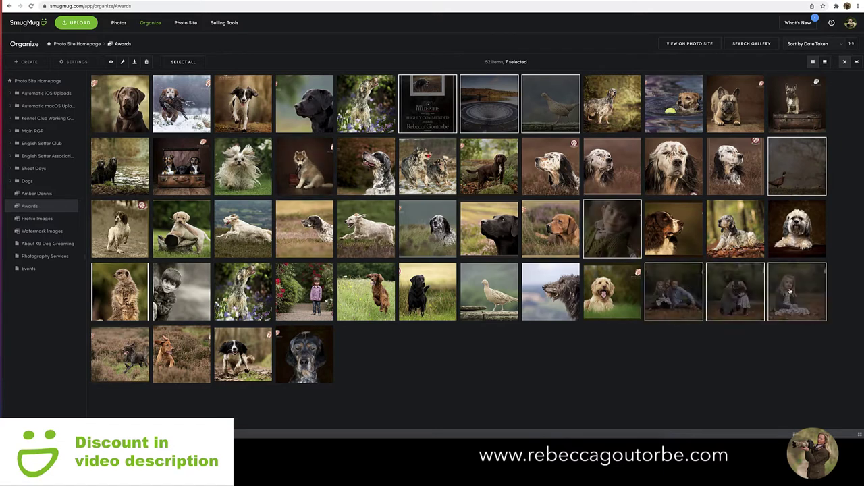
{"action": "left_click", "coordinate": [489, 292]}
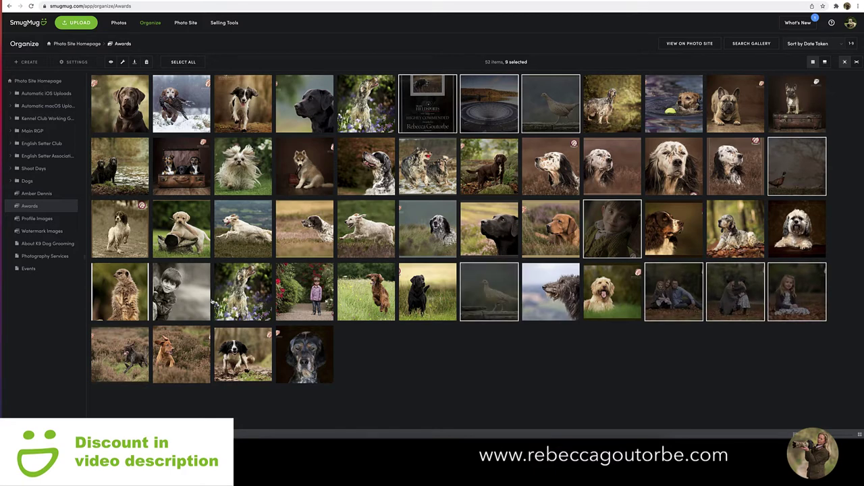
{"action": "left_click", "coordinate": [304, 292]}
{"action": "left_click", "coordinate": [177, 291]}
{"action": "left_click", "coordinate": [121, 292]}
{"action": "left_click_drag", "start_coordinate": [174, 287], "coordinate": [365, 293]}
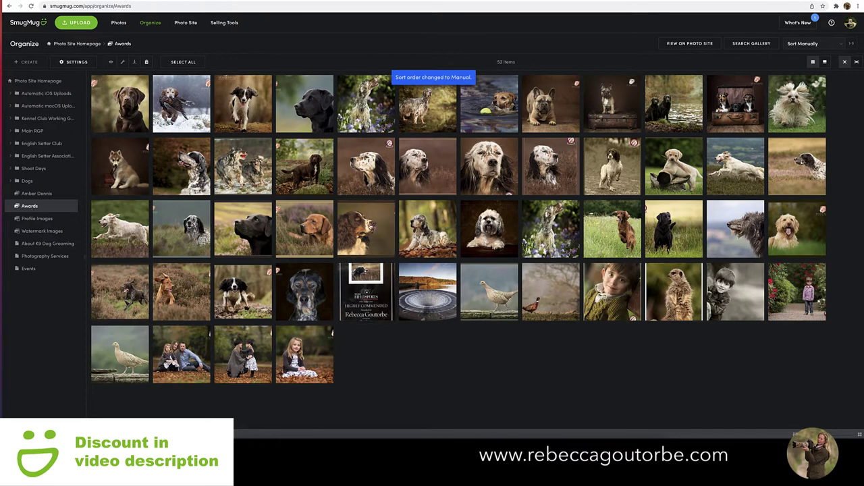
Move the fluffy white dog photo to the front of the Awards gallery and save it as the gallery's feature image
{"action": "left_click_drag", "start_coordinate": [796, 103], "coordinate": [116, 111]}
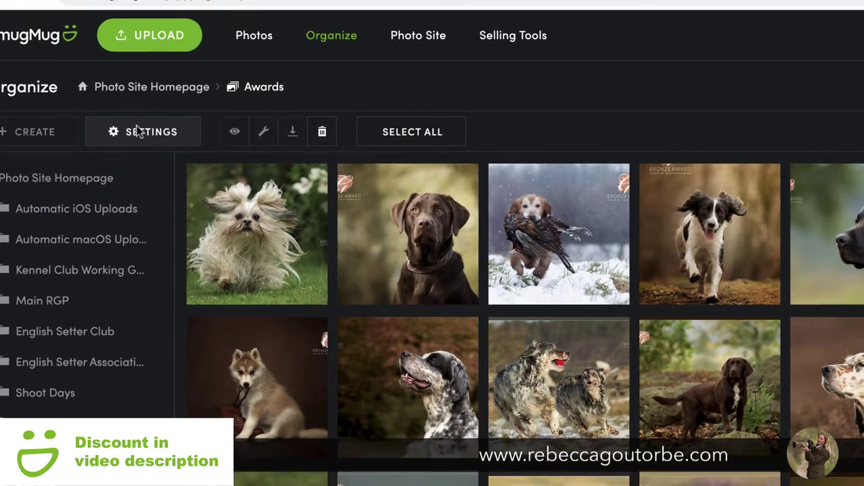
{"action": "left_click", "coordinate": [186, 164]}
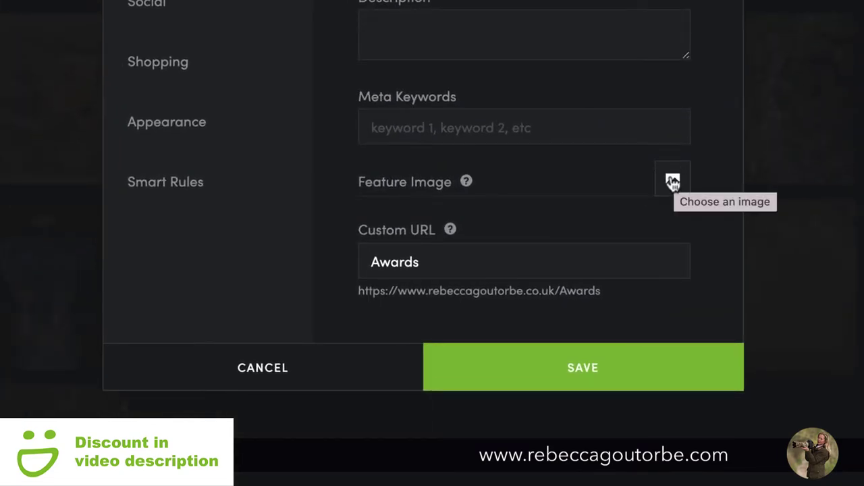
{"action": "left_click", "coordinate": [673, 183]}
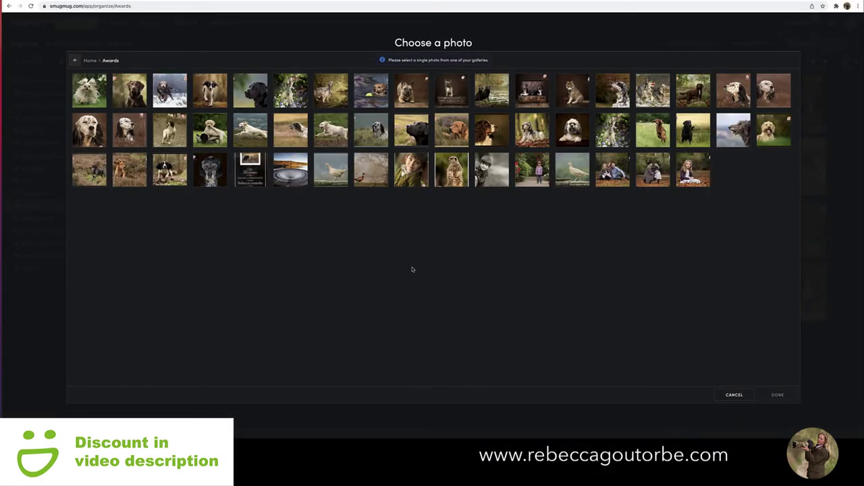
{"action": "left_click", "coordinate": [91, 91]}
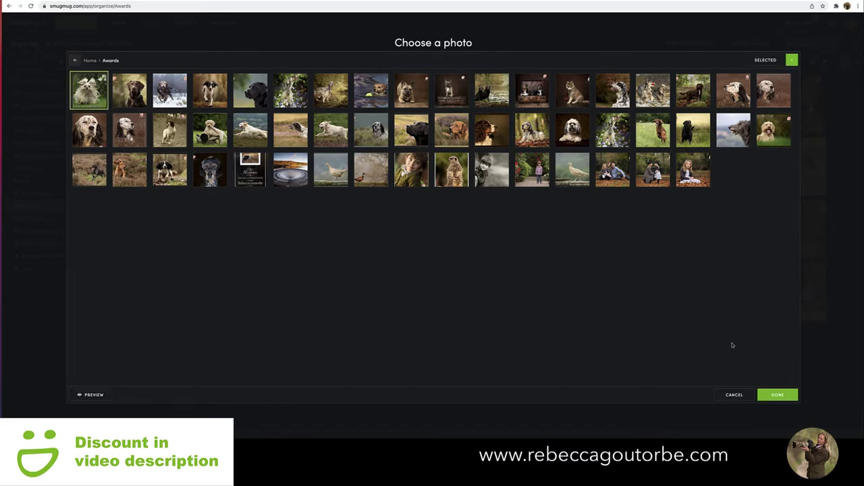
{"action": "left_click", "coordinate": [777, 394]}
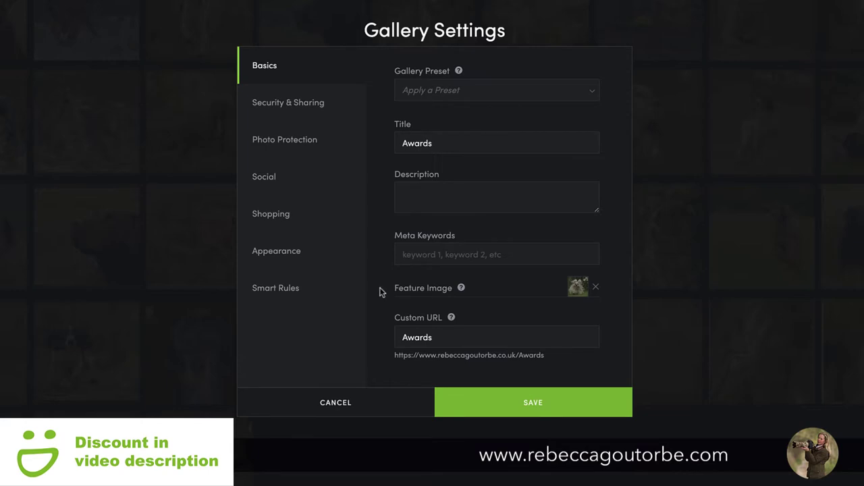
{"action": "left_click", "coordinate": [450, 393]}
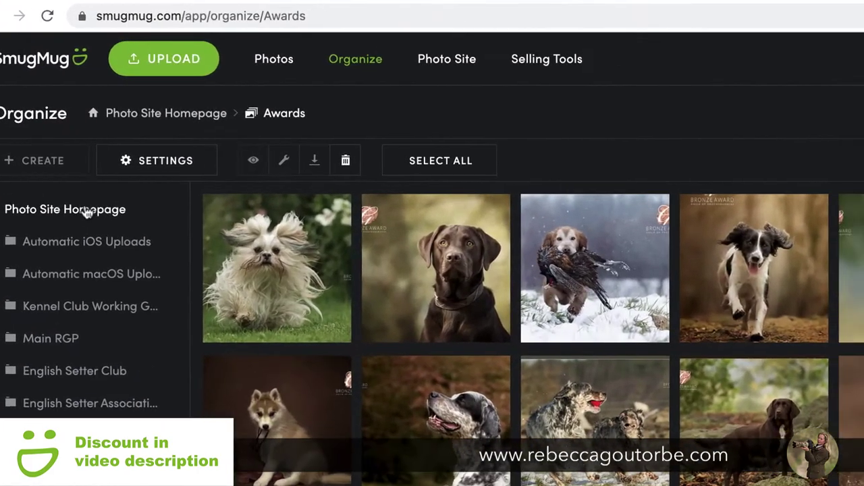
Return to the photo site homepage and start a new site design
{"action": "left_click", "coordinate": [53, 179]}
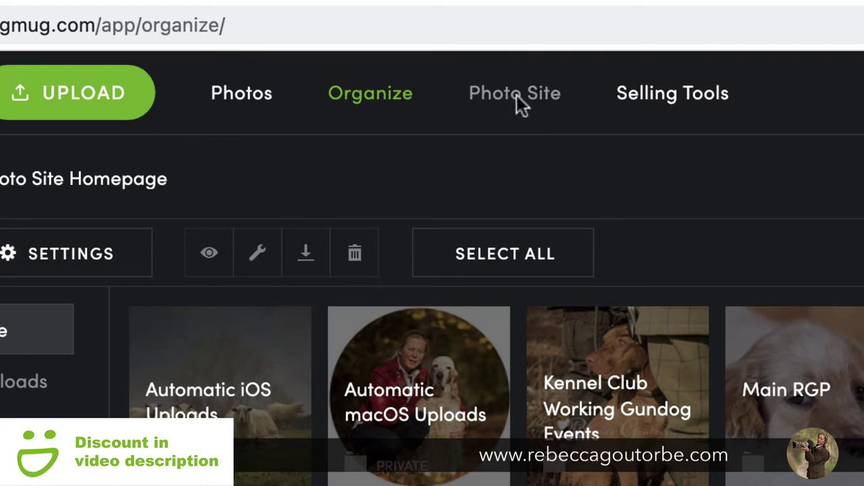
{"action": "left_click", "coordinate": [515, 102]}
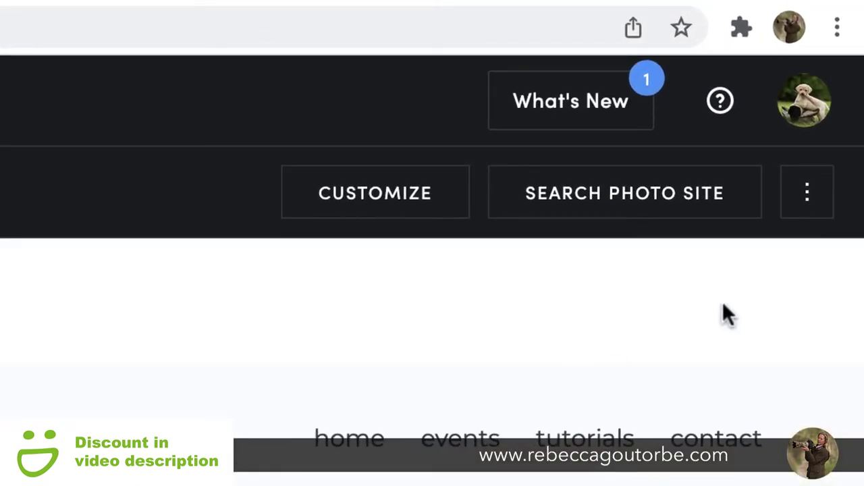
{"action": "left_click", "coordinate": [808, 201]}
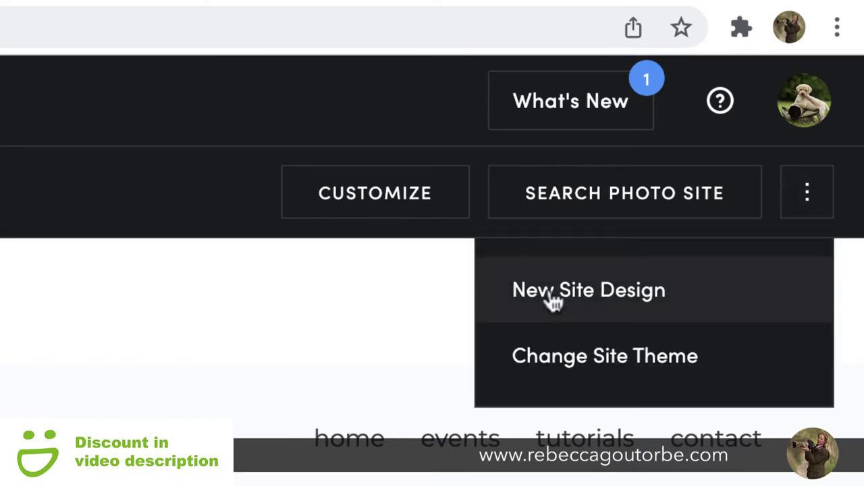
{"action": "left_click", "coordinate": [559, 292]}
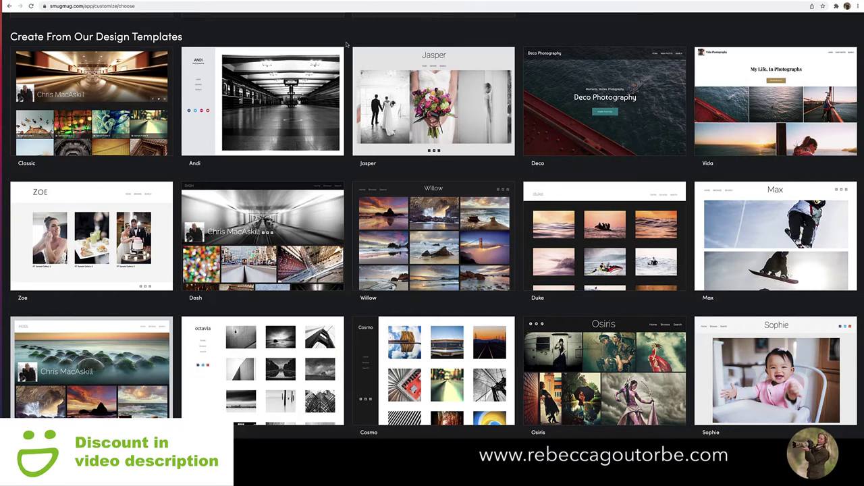
Preview the Max design template with the site's photos and choose it for customization instead of publishing it
{"action": "scroll", "coordinate": [345, 57], "scroll_direction": "down", "scroll_amount": 4}
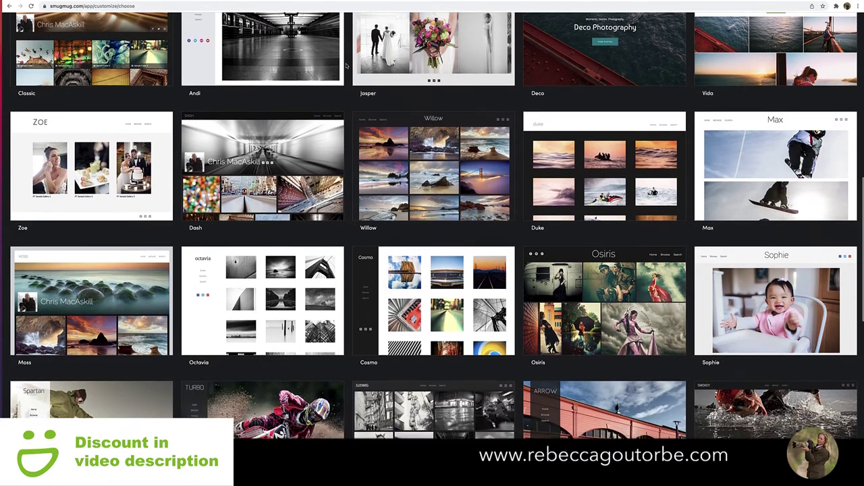
{"action": "scroll", "coordinate": [349, 85], "scroll_direction": "down", "scroll_amount": 3}
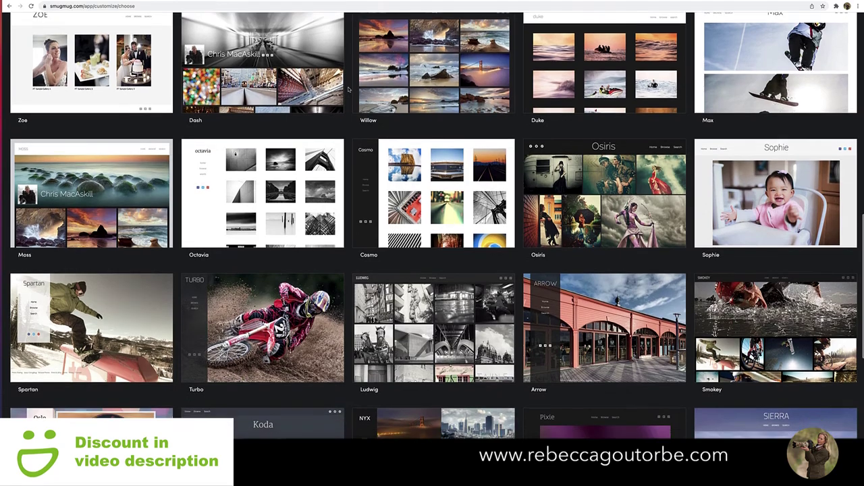
{"action": "scroll", "coordinate": [347, 98], "scroll_direction": "down", "scroll_amount": 2}
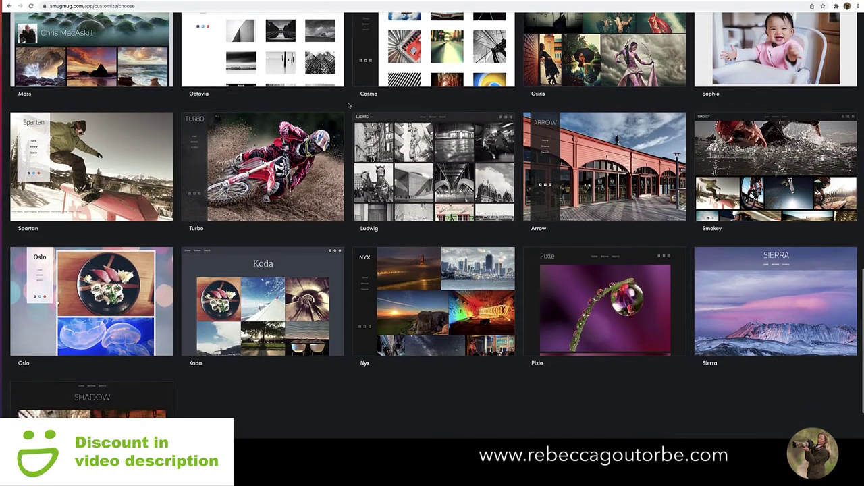
{"action": "scroll", "coordinate": [348, 105], "scroll_direction": "up", "scroll_amount": 3}
{"action": "scroll", "coordinate": [351, 105], "scroll_direction": "up", "scroll_amount": 4}
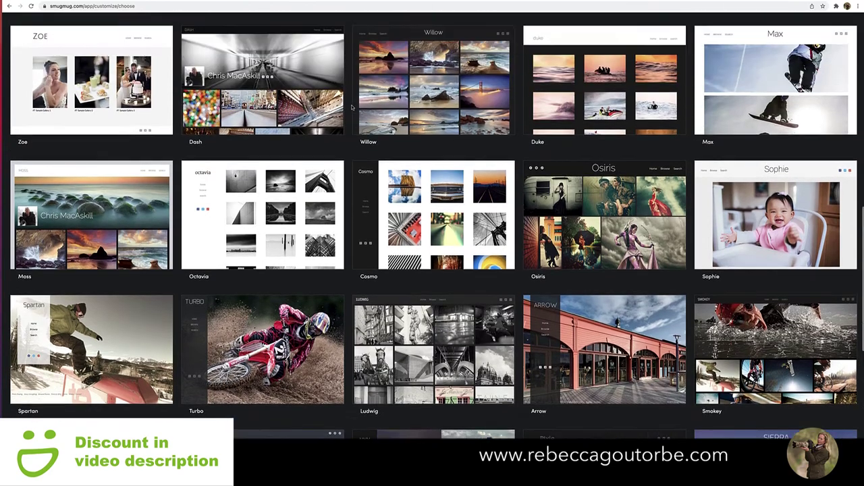
{"action": "scroll", "coordinate": [351, 106], "scroll_direction": "up", "scroll_amount": 2}
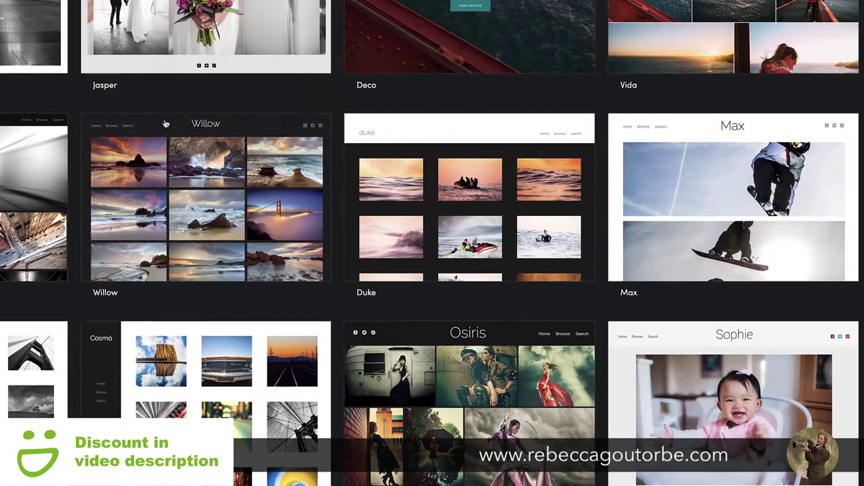
{"action": "mouse_move", "coordinate": [373, 196]}
{"action": "mouse_move", "coordinate": [661, 280]}
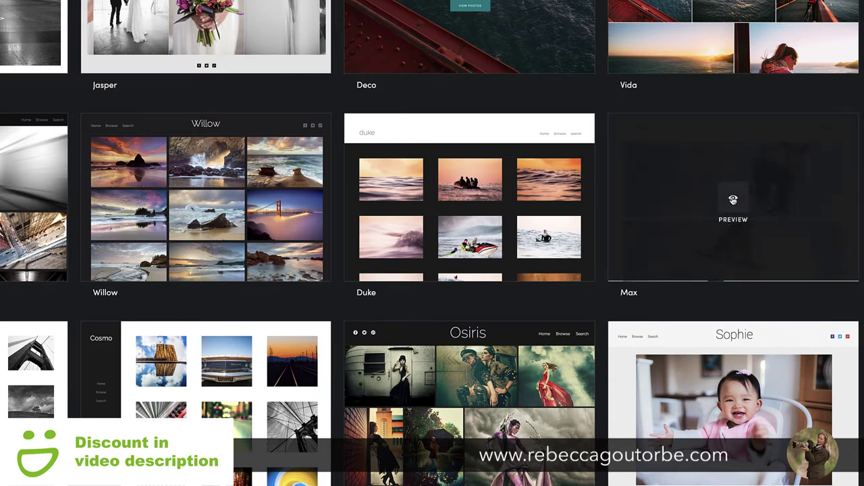
{"action": "left_click", "coordinate": [733, 200]}
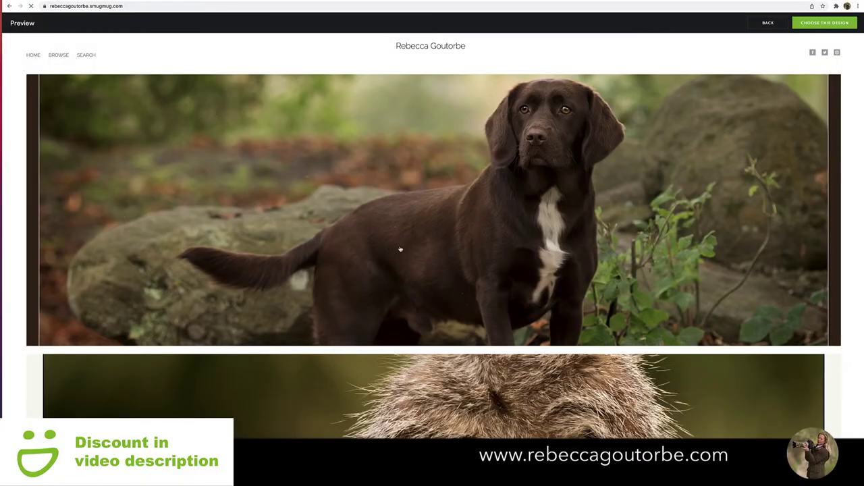
{"action": "left_click", "coordinate": [807, 25]}
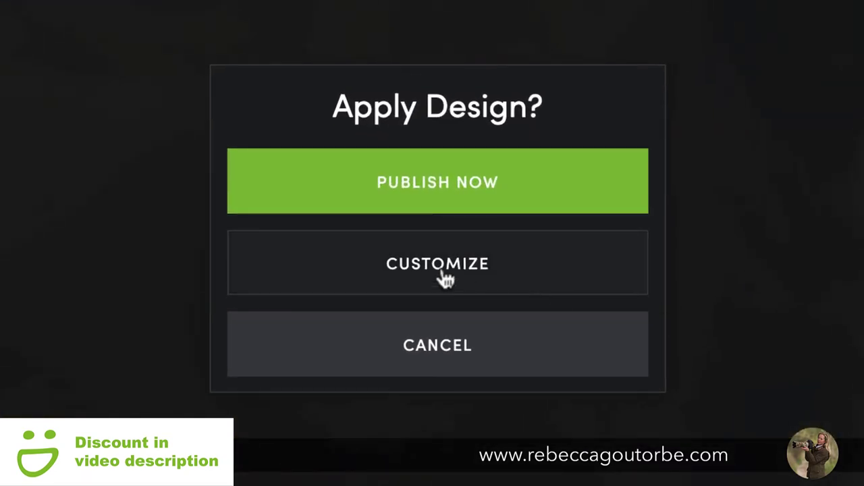
{"action": "left_click", "coordinate": [420, 262]}
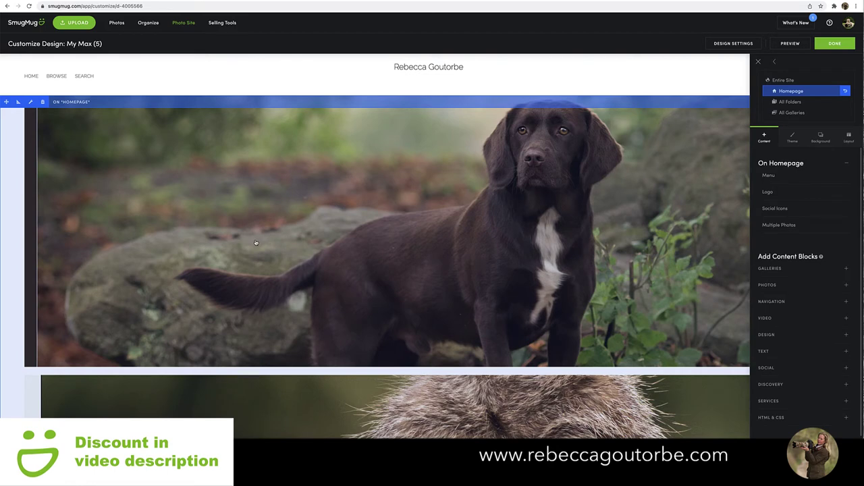
Examine the stacked photos on the homepage and close the customization sidebar to see the page at full width
{"action": "scroll", "coordinate": [256, 241], "scroll_direction": "down", "scroll_amount": 5}
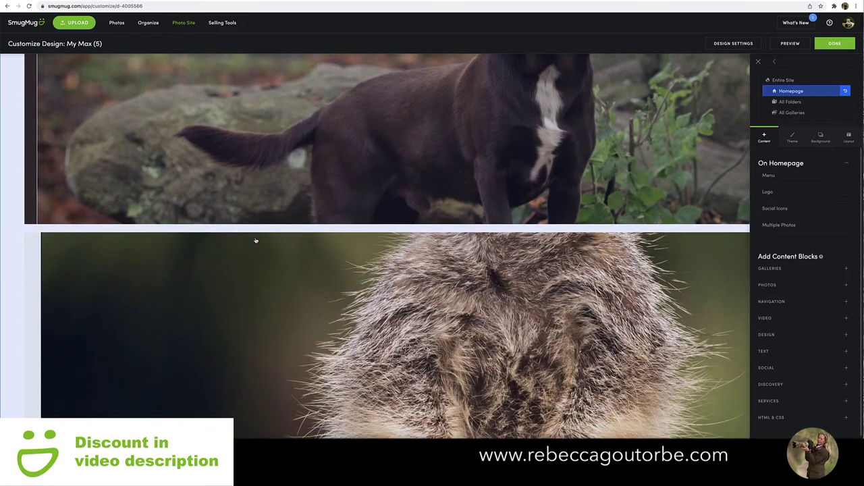
{"action": "scroll", "coordinate": [252, 240], "scroll_direction": "down", "scroll_amount": 7}
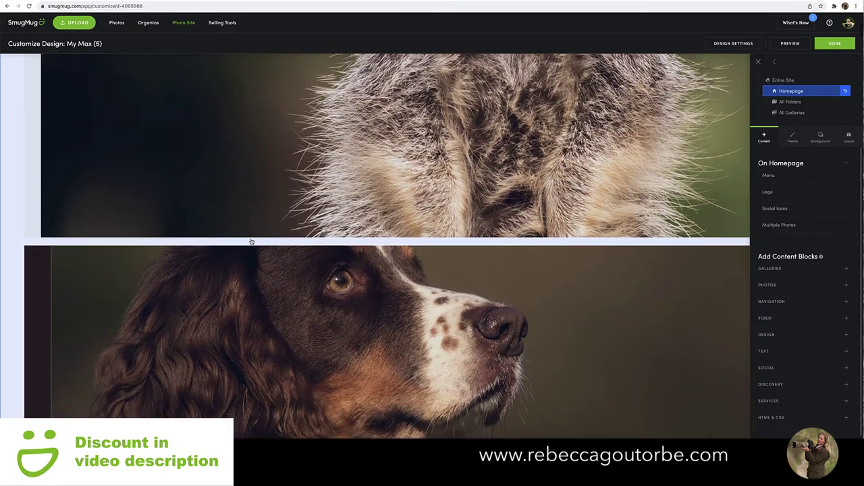
{"action": "scroll", "coordinate": [253, 243], "scroll_direction": "down", "scroll_amount": 4}
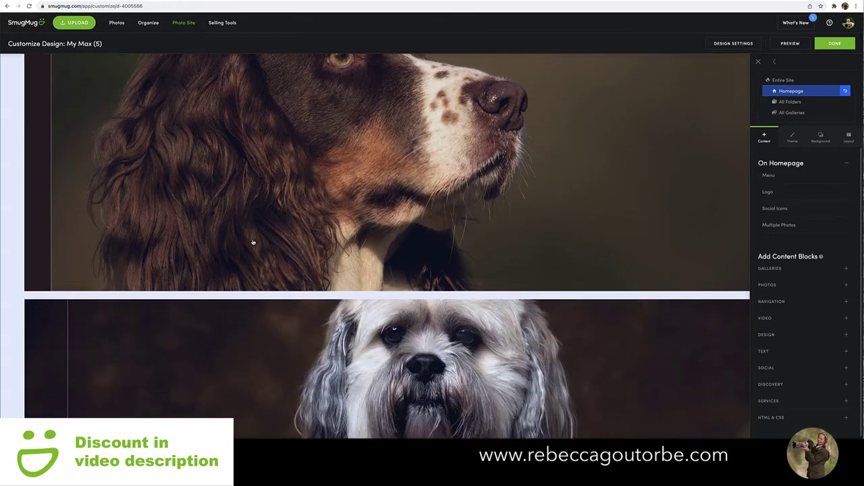
{"action": "scroll", "coordinate": [253, 243], "scroll_direction": "up", "scroll_amount": 15}
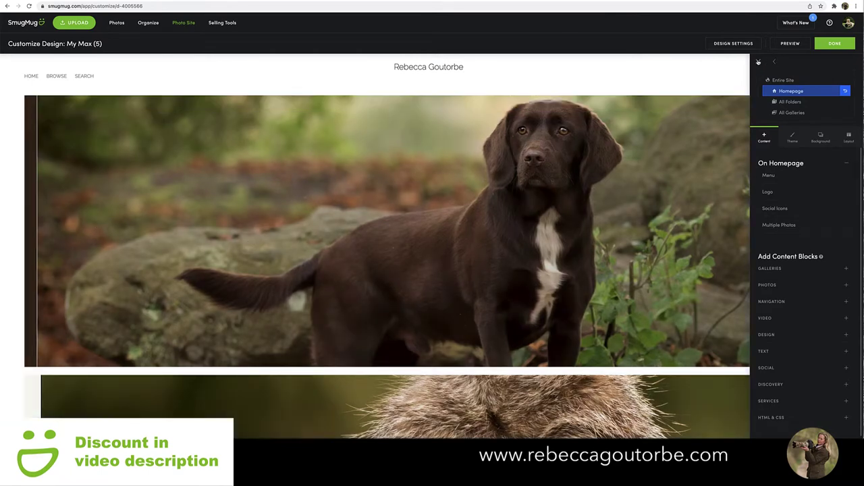
{"action": "left_click", "coordinate": [758, 62]}
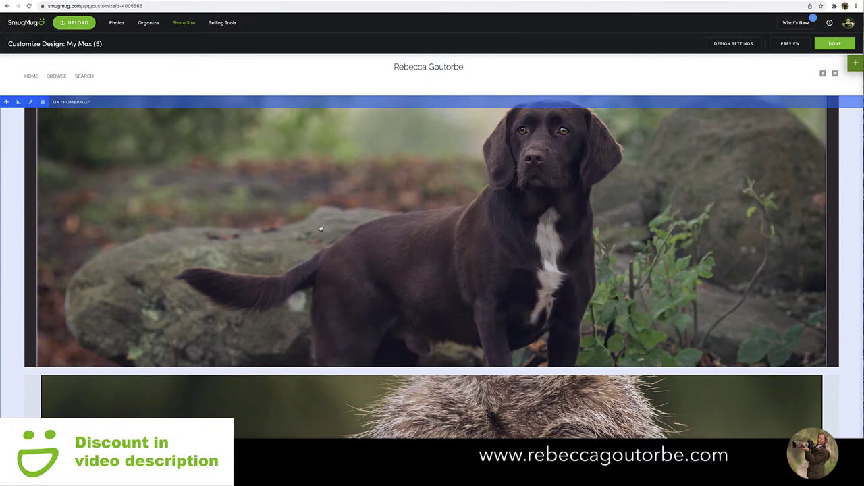
{"action": "scroll", "coordinate": [322, 229], "scroll_direction": "down", "scroll_amount": 5}
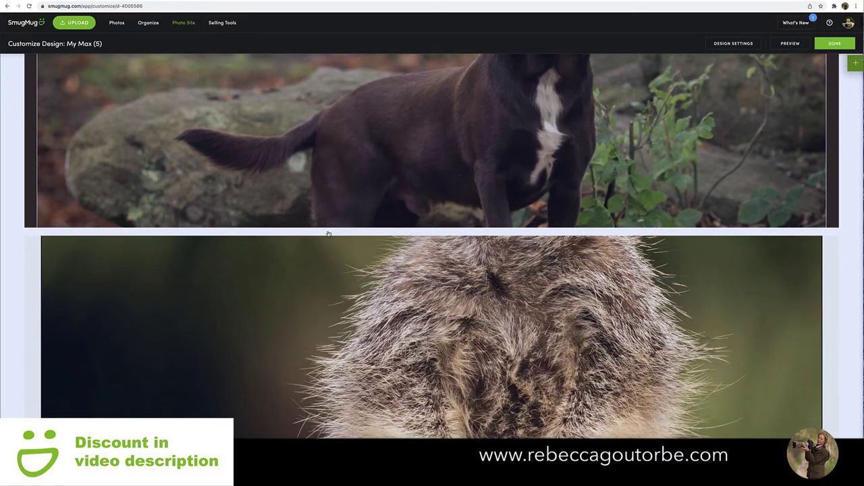
{"action": "scroll", "coordinate": [328, 234], "scroll_direction": "down", "scroll_amount": 3}
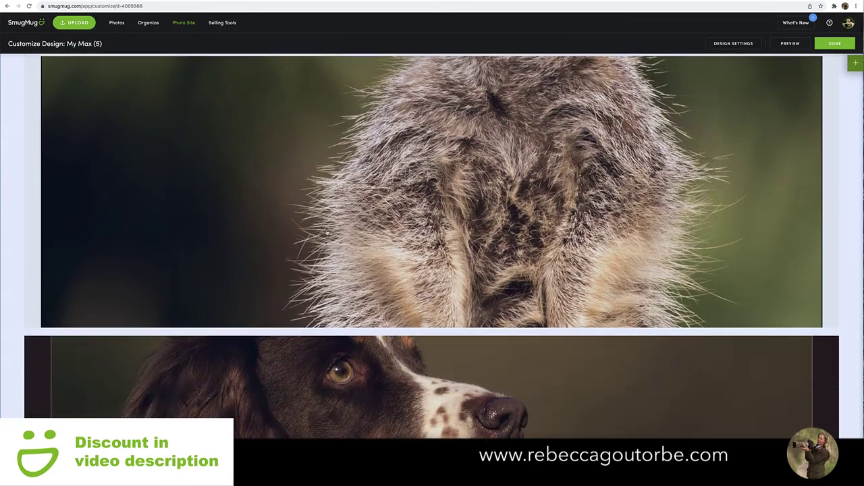
{"action": "scroll", "coordinate": [328, 234], "scroll_direction": "down", "scroll_amount": 2}
{"action": "scroll", "coordinate": [328, 234], "scroll_direction": "up", "scroll_amount": 10}
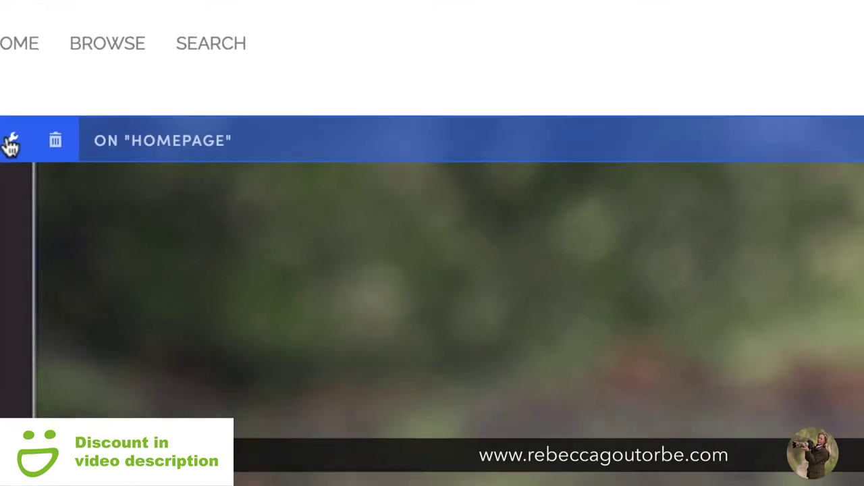
Open the settings of the homepage's Multiple Photos block and set Action On Click to None
{"action": "left_click", "coordinate": [12, 142]}
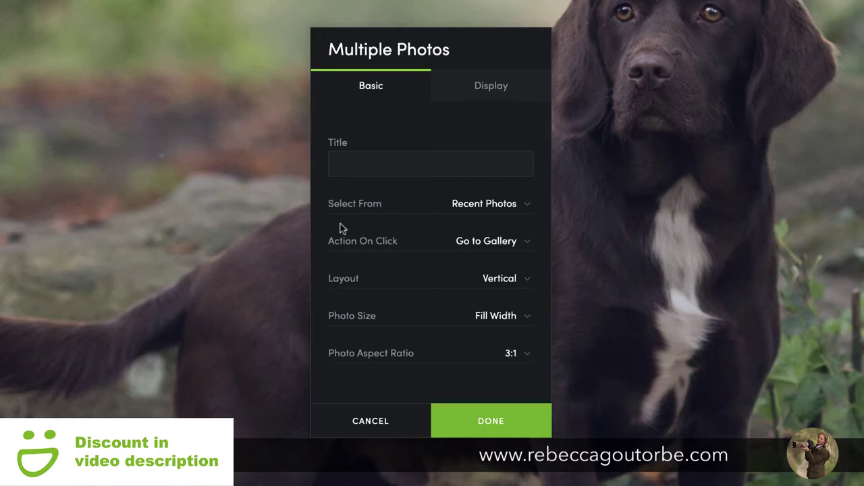
{"action": "left_click", "coordinate": [529, 209]}
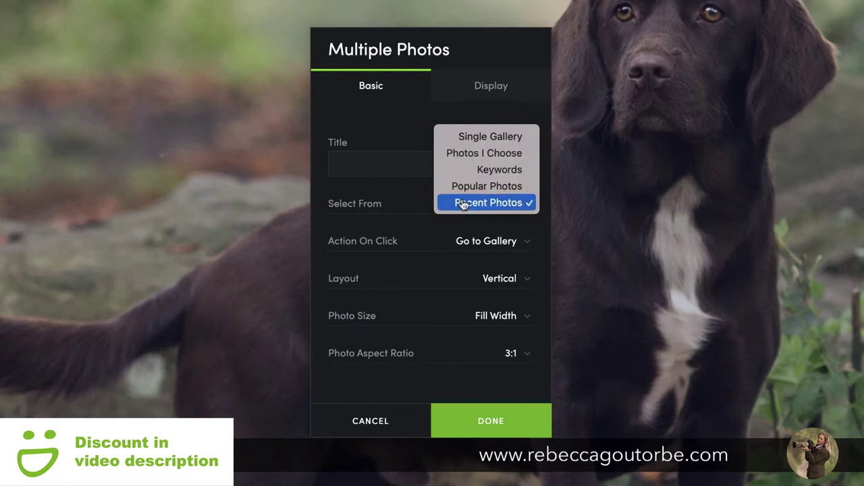
{"action": "left_click", "coordinate": [410, 196]}
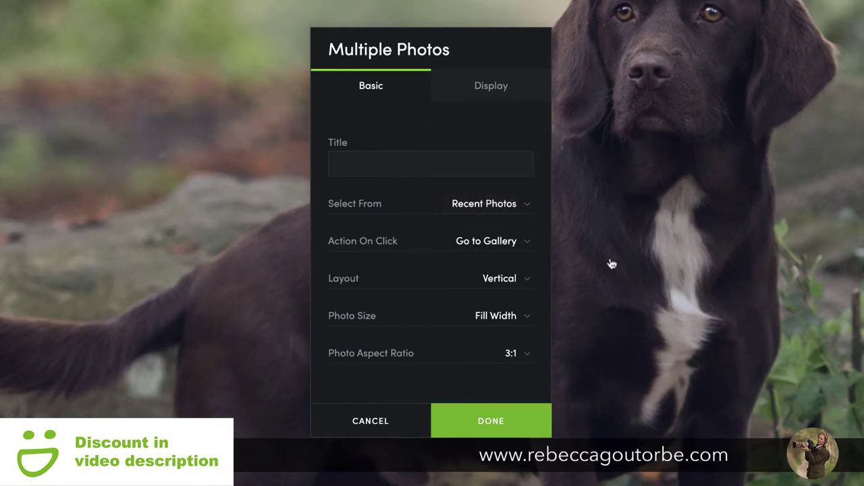
{"action": "left_click", "coordinate": [525, 243]}
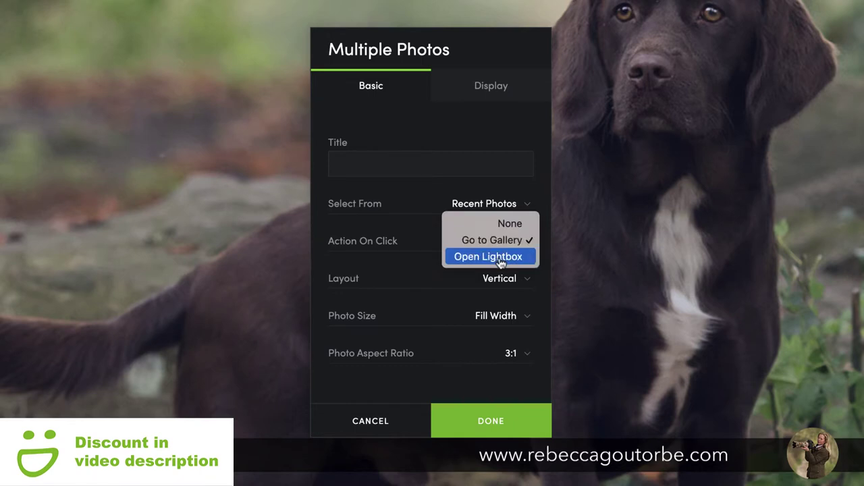
{"action": "left_click", "coordinate": [510, 223]}
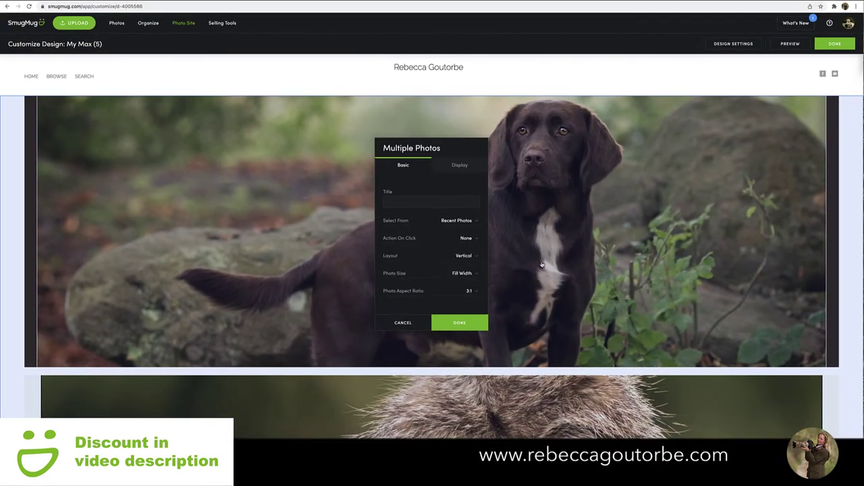
{"action": "scroll", "coordinate": [541, 265], "scroll_direction": "down", "scroll_amount": 5}
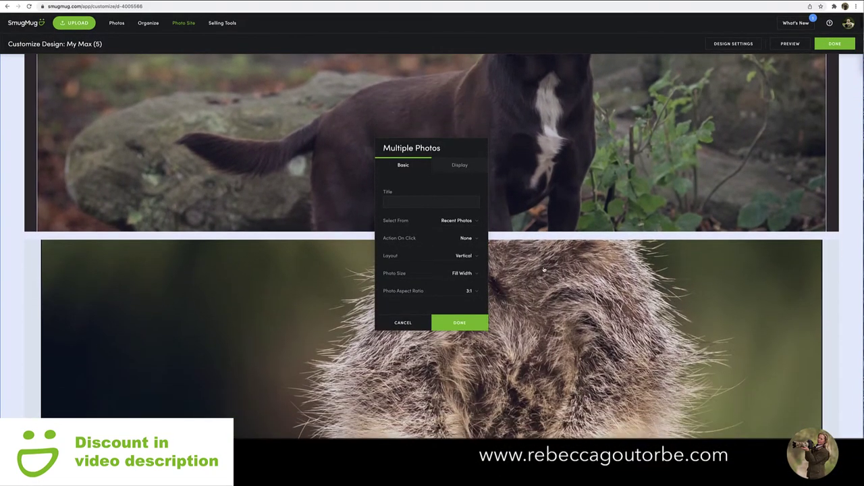
{"action": "scroll", "coordinate": [545, 270], "scroll_direction": "down", "scroll_amount": 1}
{"action": "scroll", "coordinate": [544, 271], "scroll_direction": "up", "scroll_amount": 5}
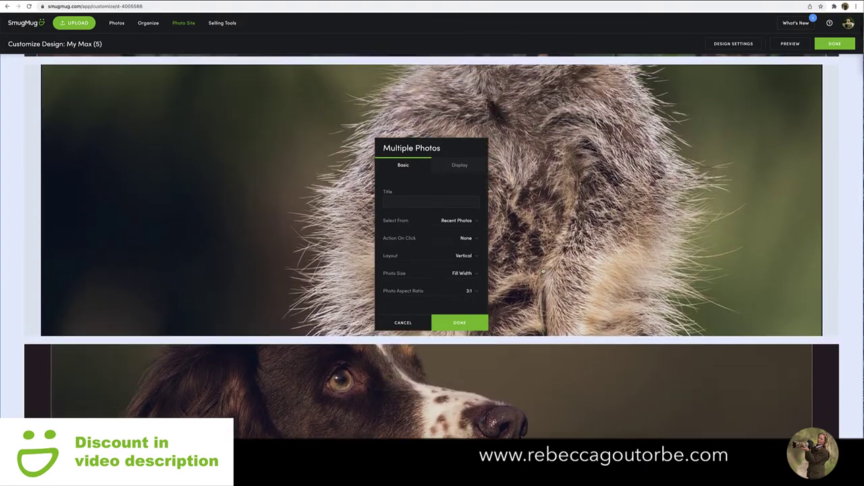
{"action": "scroll", "coordinate": [542, 271], "scroll_direction": "up", "scroll_amount": 4}
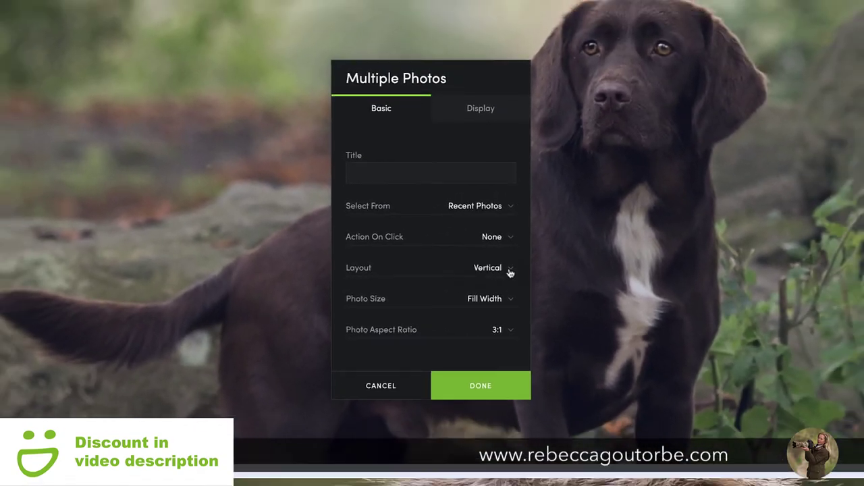
Set the photo block's layout to Grid, with a 4:3 photo aspect ratio and Large photo size
{"action": "left_click", "coordinate": [510, 271]}
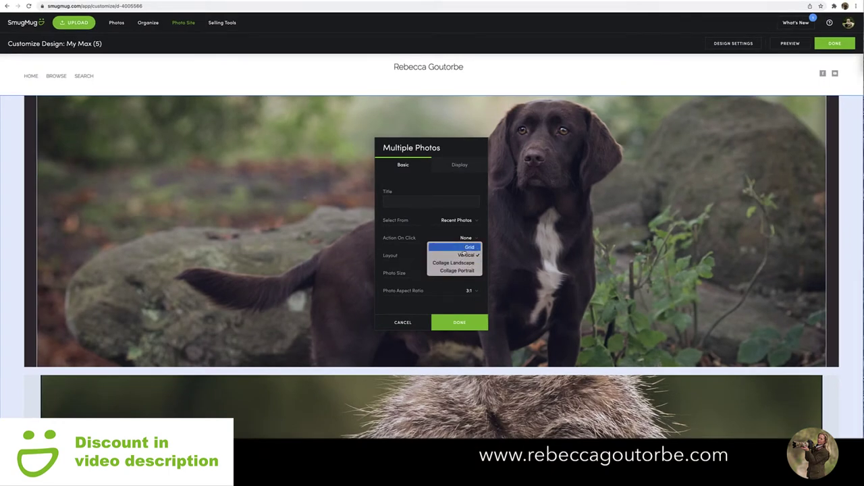
{"action": "left_click", "coordinate": [470, 248]}
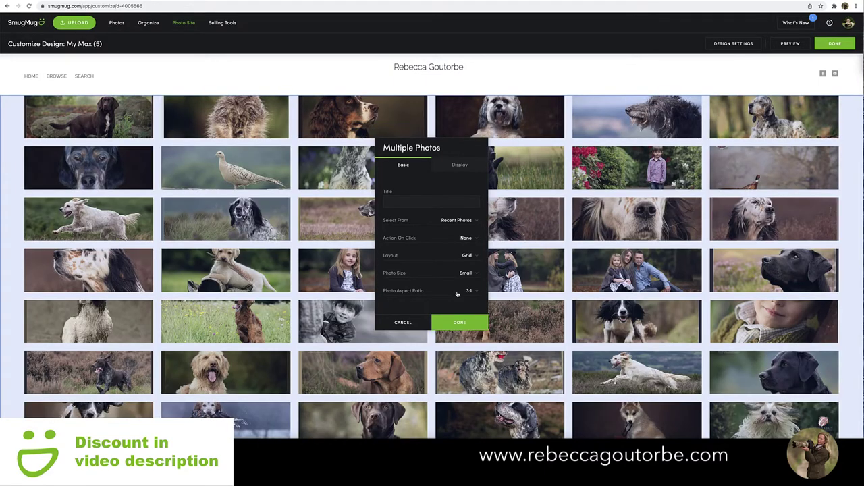
{"action": "left_click", "coordinate": [477, 292]}
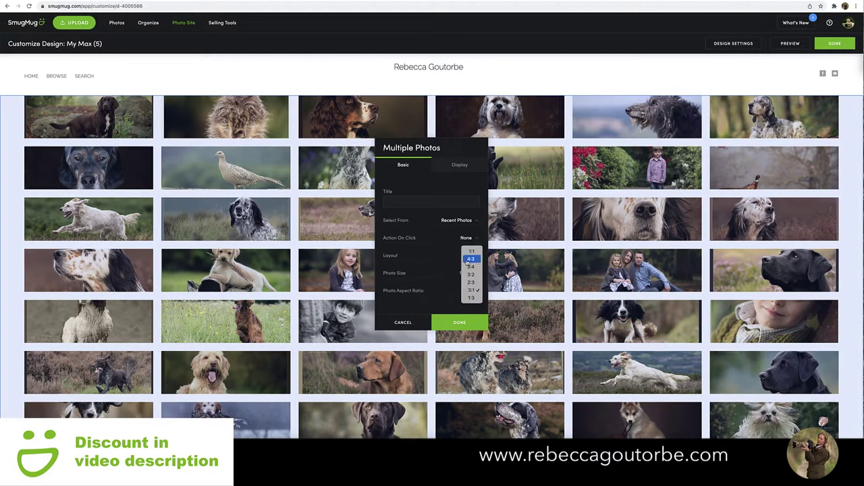
{"action": "left_click", "coordinate": [471, 259]}
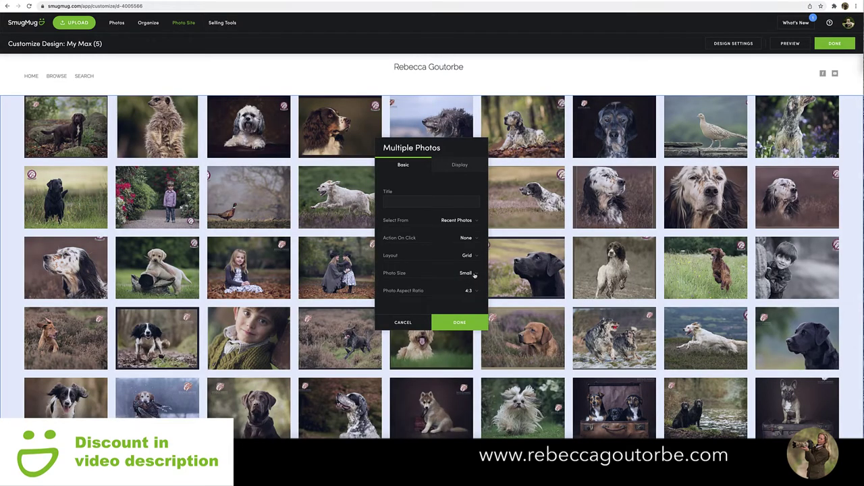
{"action": "left_click", "coordinate": [474, 274]}
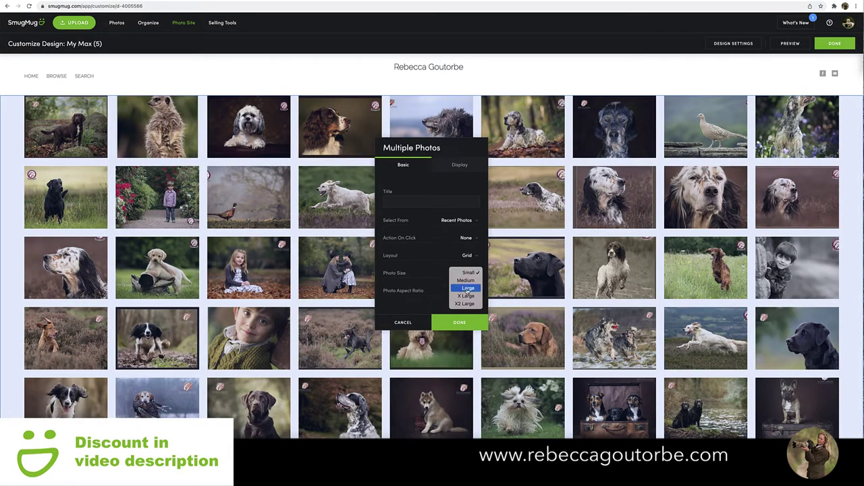
{"action": "left_click", "coordinate": [467, 288]}
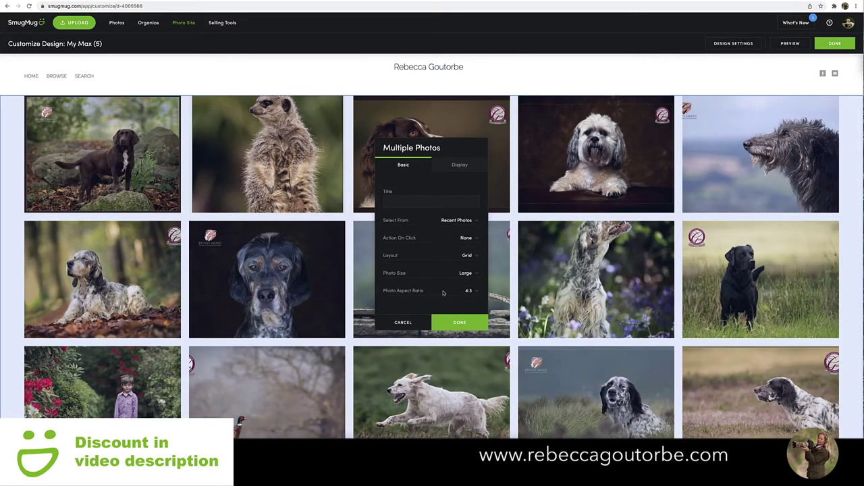
Look through the homepage photo grid to check which images it includes and how they are arranged
{"action": "scroll", "coordinate": [349, 303], "scroll_direction": "down", "scroll_amount": 3}
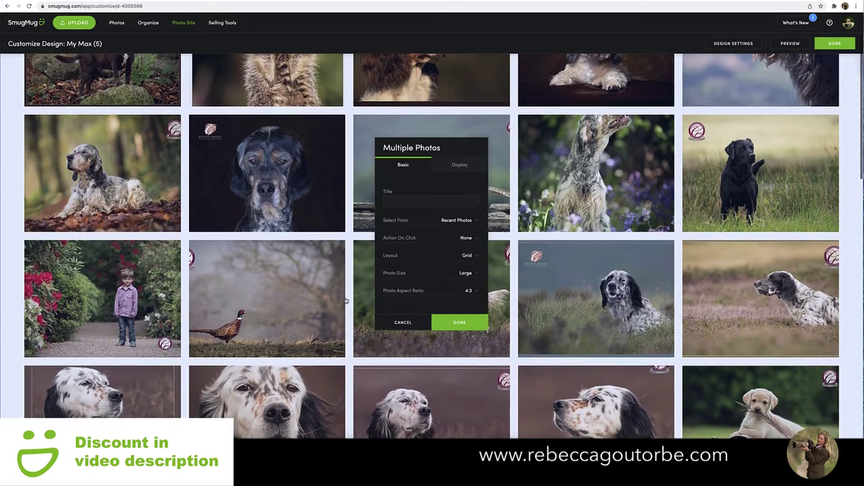
{"action": "scroll", "coordinate": [307, 303], "scroll_direction": "down", "scroll_amount": 2}
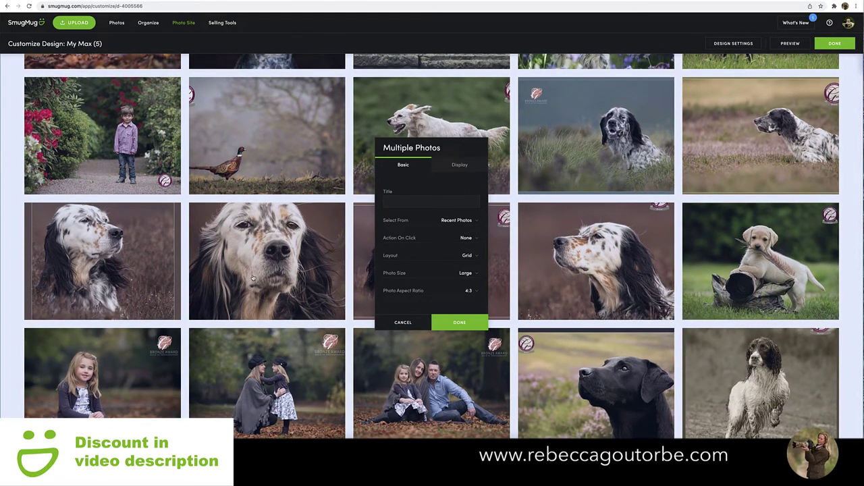
{"action": "scroll", "coordinate": [338, 297], "scroll_direction": "down", "scroll_amount": 5}
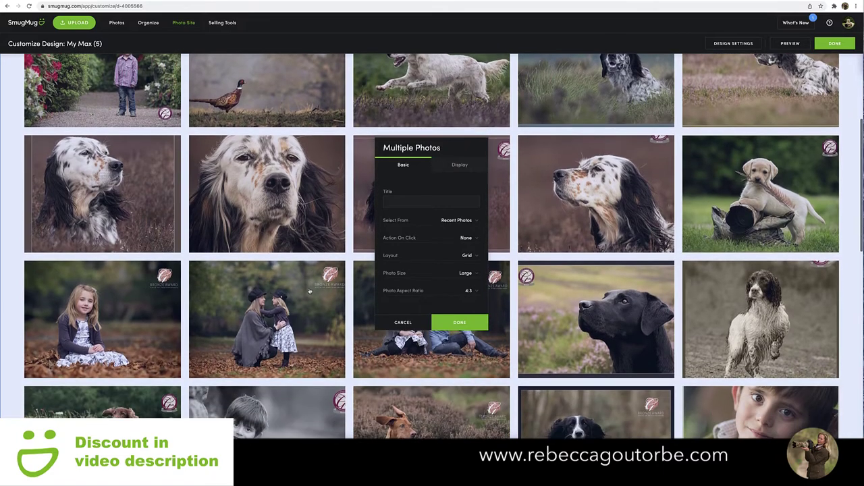
{"action": "scroll", "coordinate": [288, 301], "scroll_direction": "down", "scroll_amount": 5}
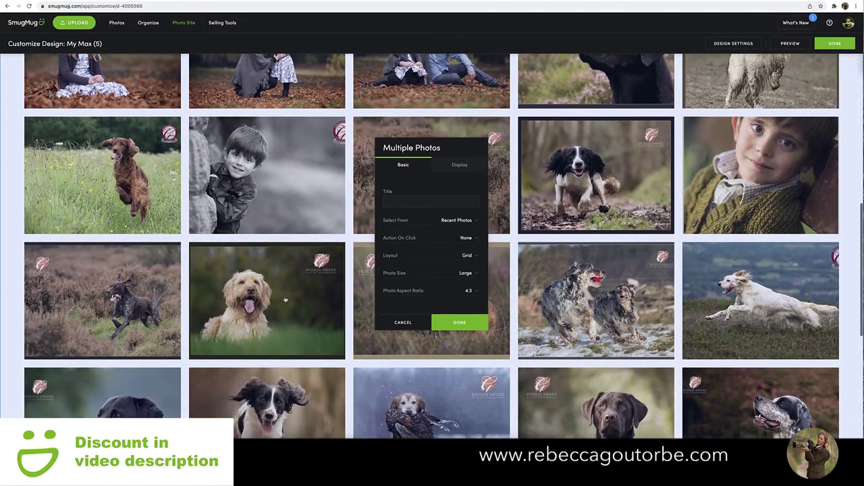
{"action": "scroll", "coordinate": [288, 306], "scroll_direction": "down", "scroll_amount": 15}
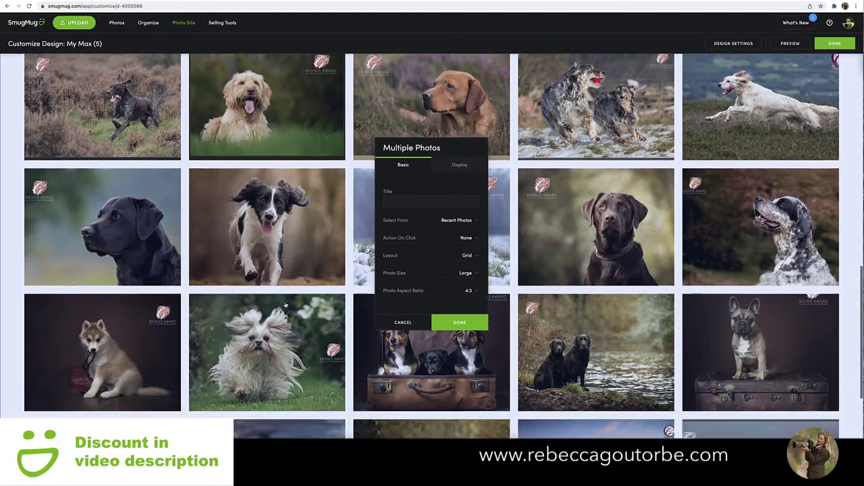
{"action": "scroll", "coordinate": [288, 305], "scroll_direction": "up", "scroll_amount": 7}
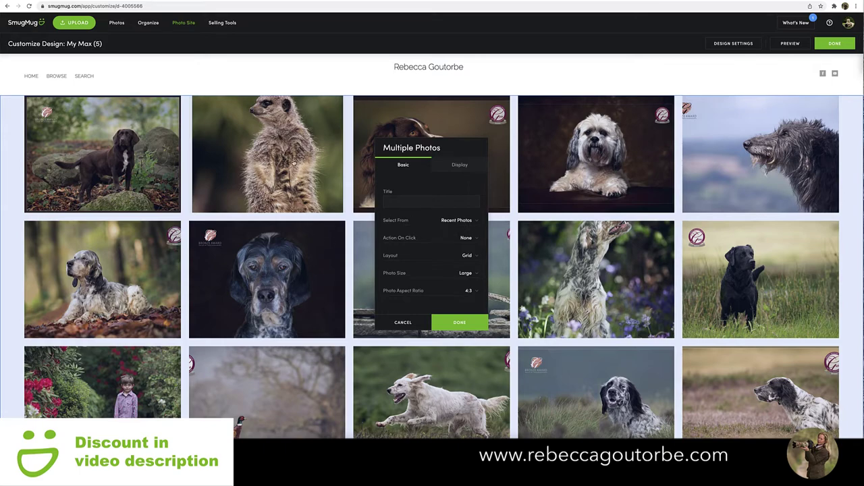
{"action": "scroll", "coordinate": [318, 270], "scroll_direction": "down", "scroll_amount": 5}
{"action": "scroll", "coordinate": [314, 291], "scroll_direction": "up", "scroll_amount": 5}
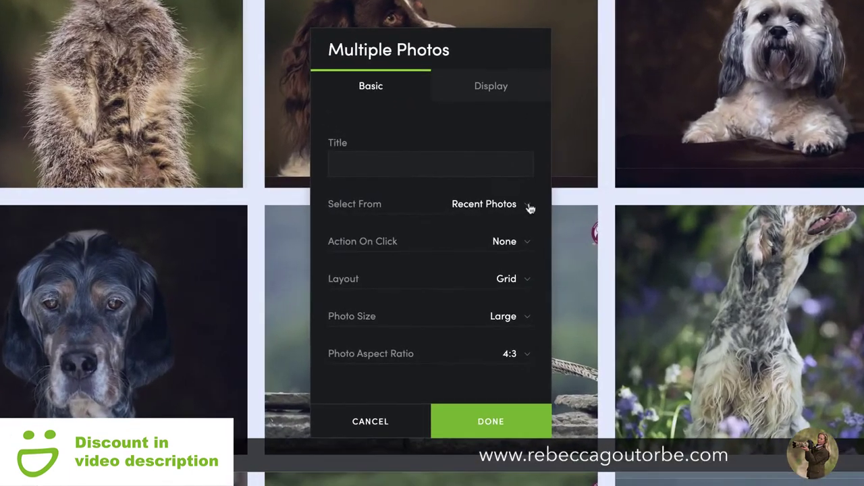
Set the block's photo source to Photos I Choose and open the Awards gallery for choosing photos
{"action": "left_click", "coordinate": [477, 221]}
{"action": "left_click", "coordinate": [459, 154]}
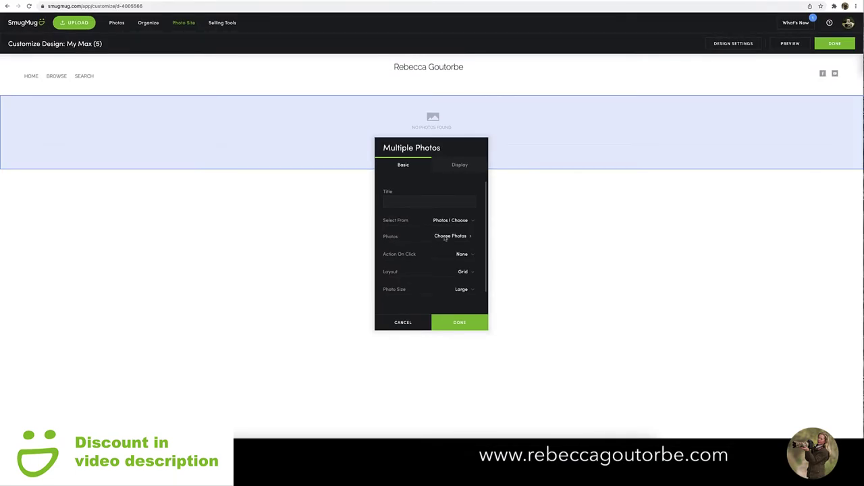
{"action": "left_click", "coordinate": [446, 236]}
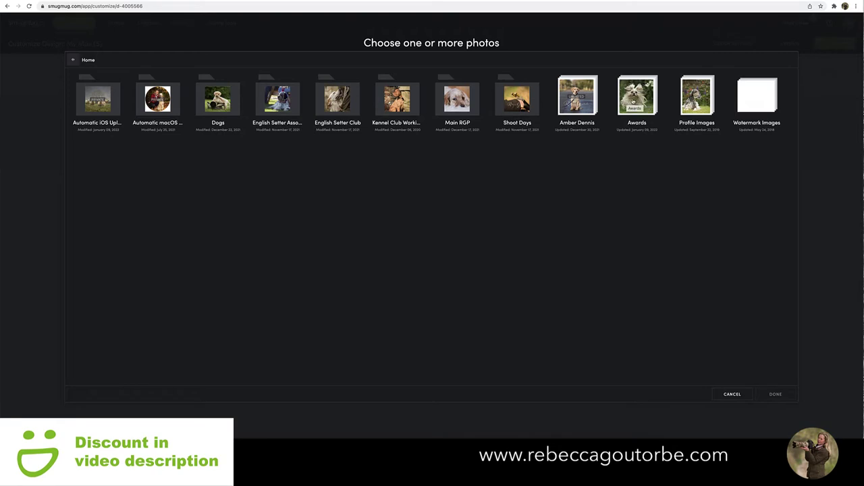
{"action": "left_click", "coordinate": [633, 101]}
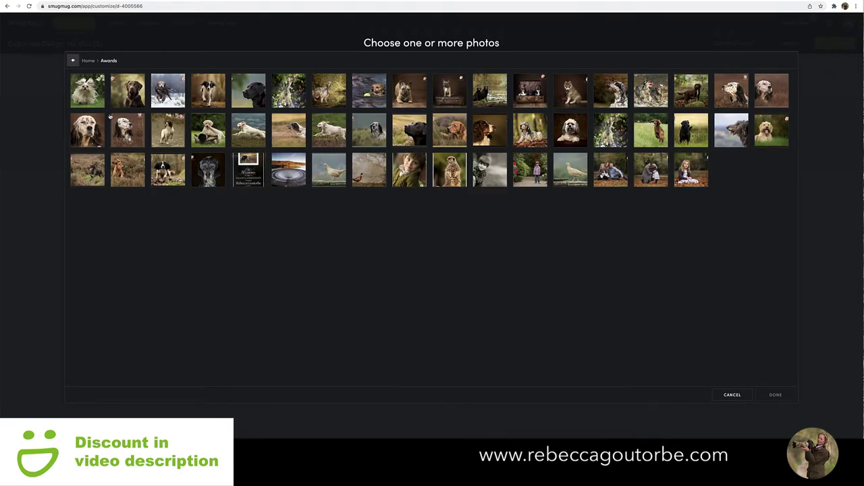
Select the individual award photos of dogs from the Awards gallery for the homepage block and confirm the selection
{"action": "left_click", "coordinate": [92, 97]}
{"action": "left_click", "coordinate": [129, 99]}
{"action": "left_click", "coordinate": [161, 100]}
{"action": "left_click", "coordinate": [244, 95]}
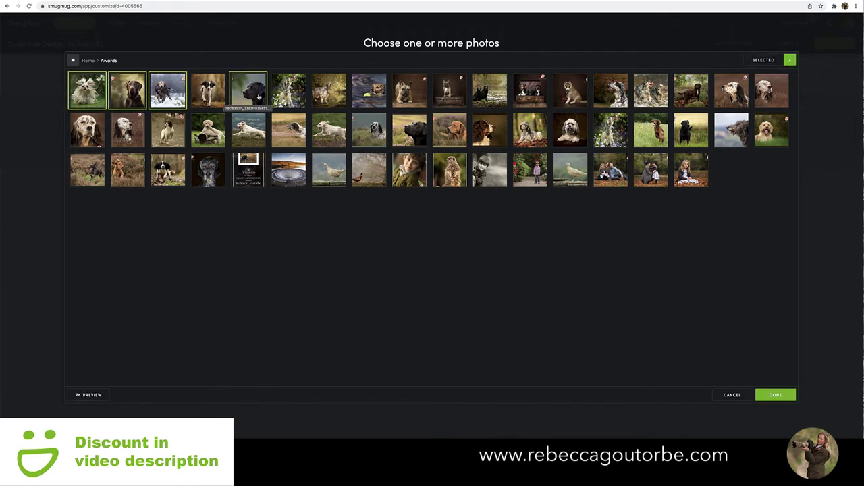
{"action": "left_click", "coordinate": [325, 98]}
{"action": "left_click", "coordinate": [373, 100]}
{"action": "left_click", "coordinate": [404, 101]}
{"action": "left_click", "coordinate": [447, 98]}
{"action": "left_click", "coordinate": [489, 102]}
{"action": "left_click", "coordinate": [525, 103]}
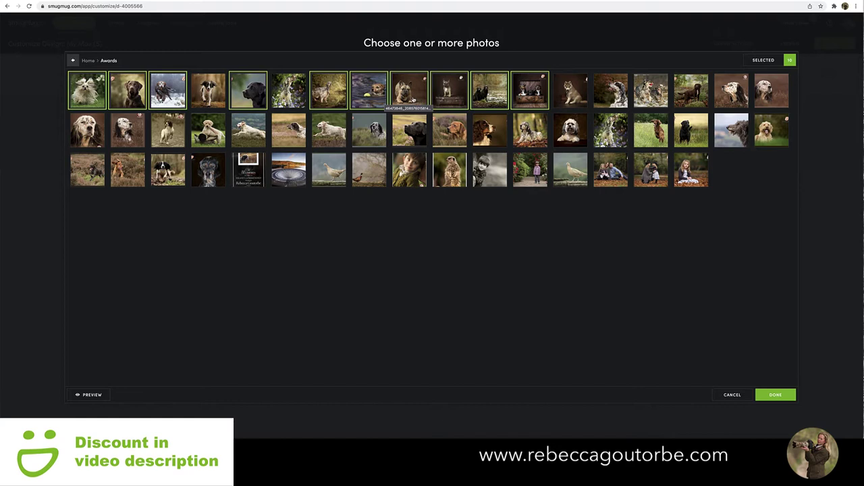
{"action": "left_click", "coordinate": [207, 169], "text": "shift"}
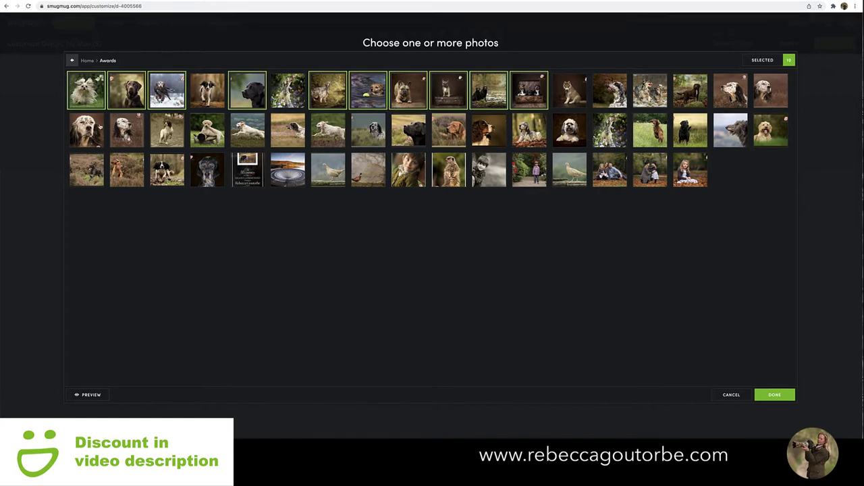
{"action": "left_click", "coordinate": [763, 397]}
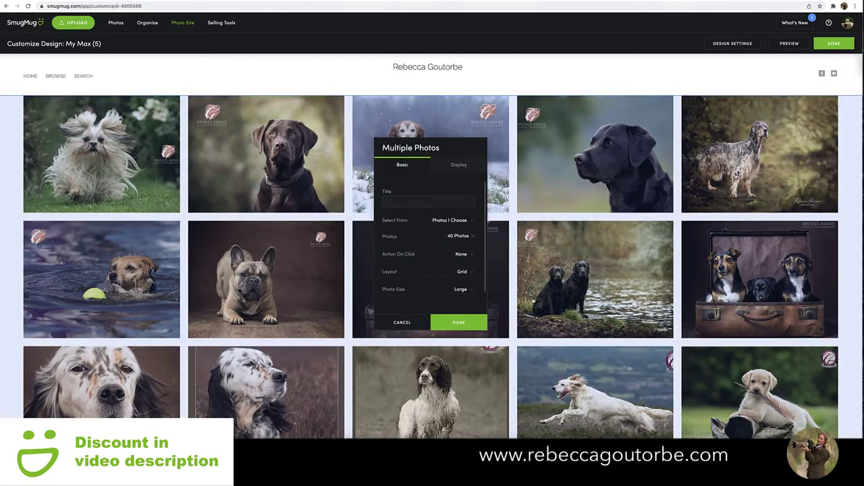
Move the Multiple Photos settings aside and set the spacing between photos to 1px
{"action": "left_click_drag", "start_coordinate": [448, 149], "coordinate": [640, 130]}
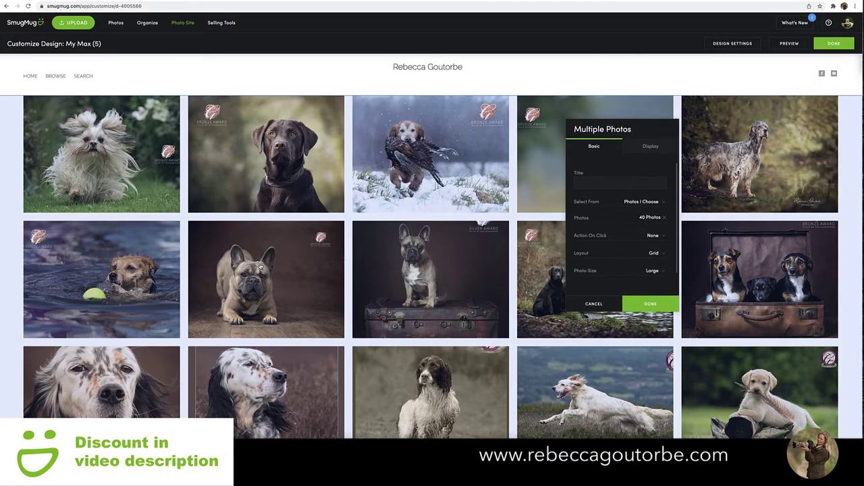
{"action": "scroll", "coordinate": [432, 236], "scroll_direction": "down", "scroll_amount": 3}
{"action": "scroll", "coordinate": [432, 236], "scroll_direction": "up", "scroll_amount": 2}
{"action": "scroll", "coordinate": [432, 237], "scroll_direction": "up", "scroll_amount": 2}
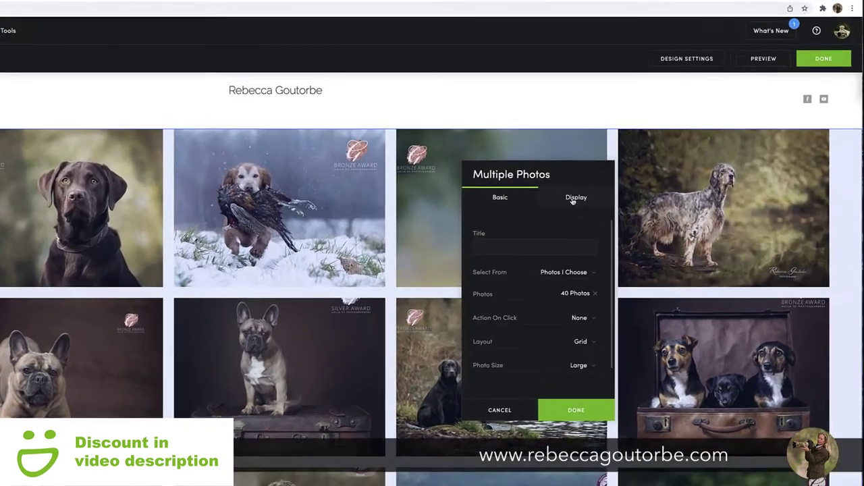
{"action": "left_click", "coordinate": [647, 148]}
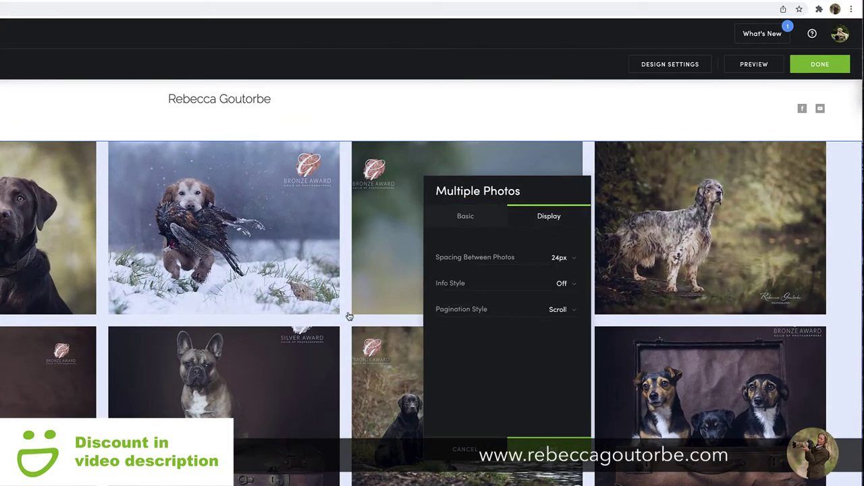
{"action": "left_click", "coordinate": [577, 260]}
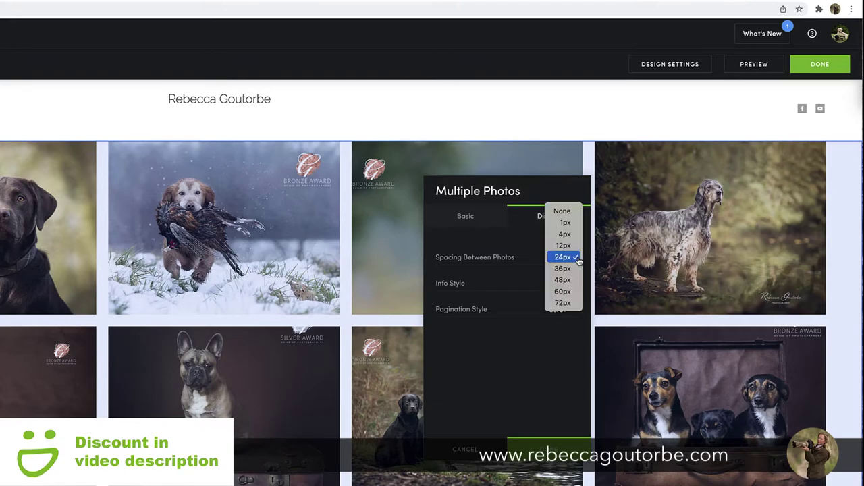
{"action": "left_click", "coordinate": [564, 223]}
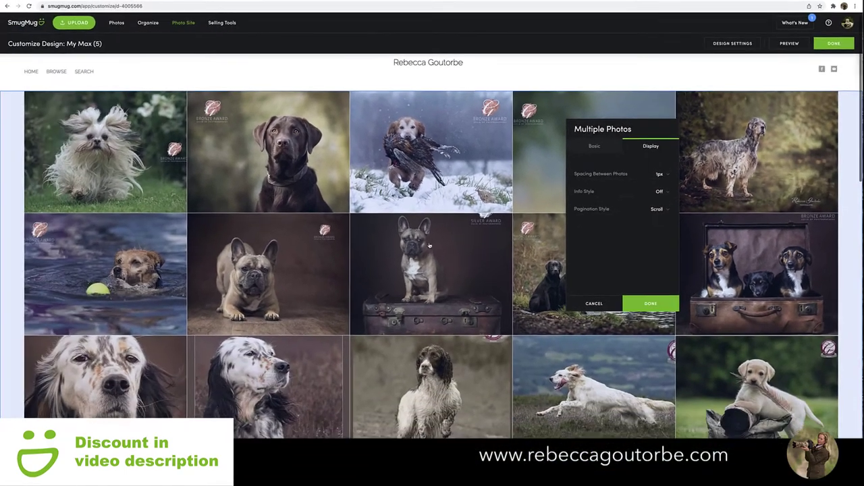
{"action": "scroll", "coordinate": [432, 270], "scroll_direction": "down", "scroll_amount": 3}
{"action": "scroll", "coordinate": [661, 193], "scroll_direction": "up", "scroll_amount": 3}
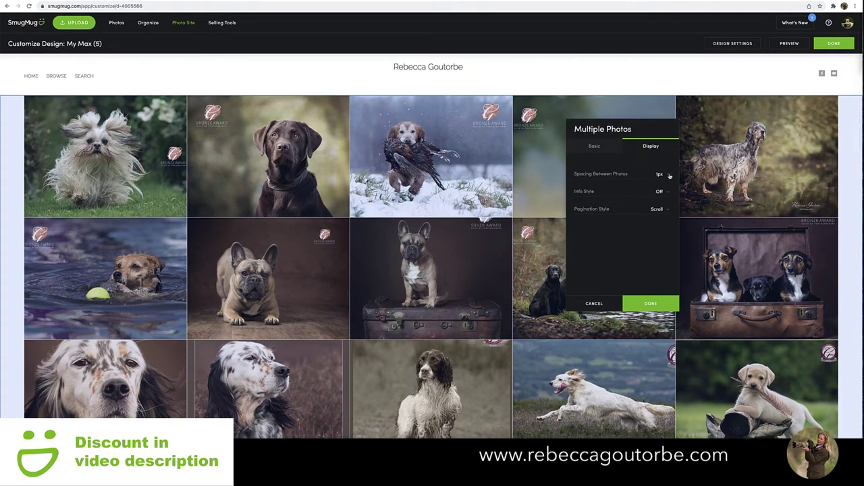
Set the spacing between photos to 72px and apply the block settings
{"action": "left_click", "coordinate": [669, 176]}
{"action": "left_click", "coordinate": [658, 229]}
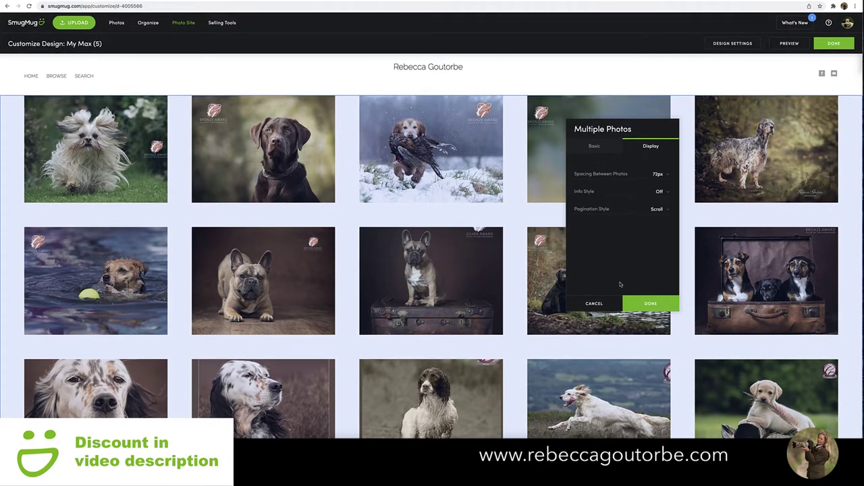
{"action": "left_click", "coordinate": [650, 303]}
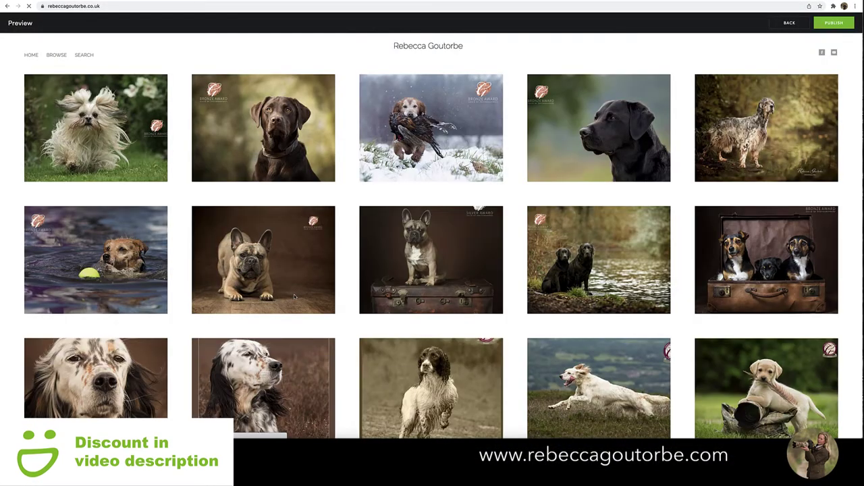
Look through the homepage preview to check the widely spaced photo grid, and return to customizing the design
{"action": "scroll", "coordinate": [289, 293], "scroll_direction": "down", "scroll_amount": 2}
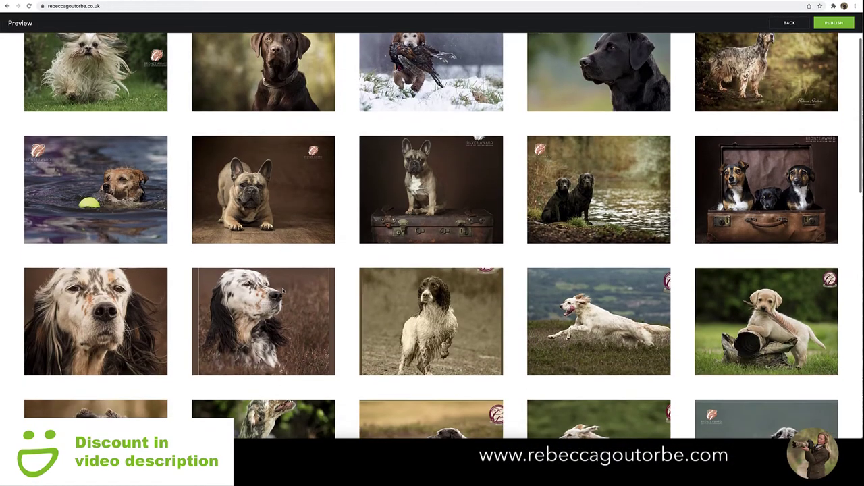
{"action": "scroll", "coordinate": [283, 295], "scroll_direction": "down", "scroll_amount": 4}
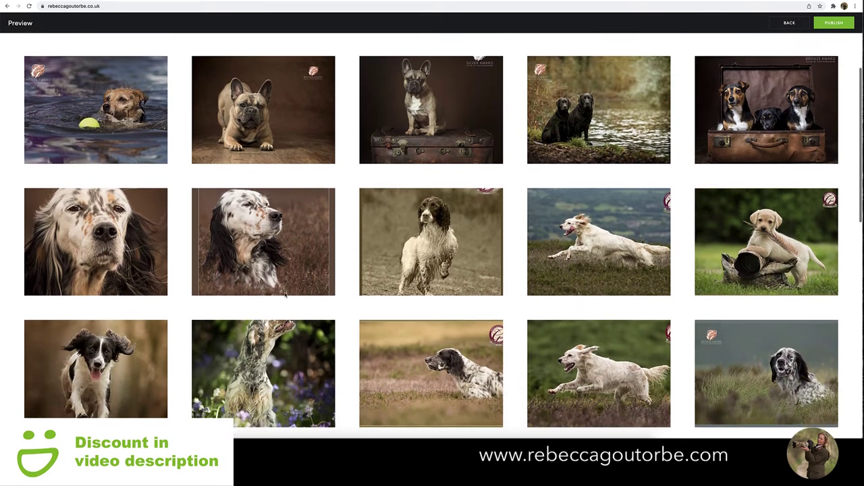
{"action": "scroll", "coordinate": [283, 295], "scroll_direction": "down", "scroll_amount": 4}
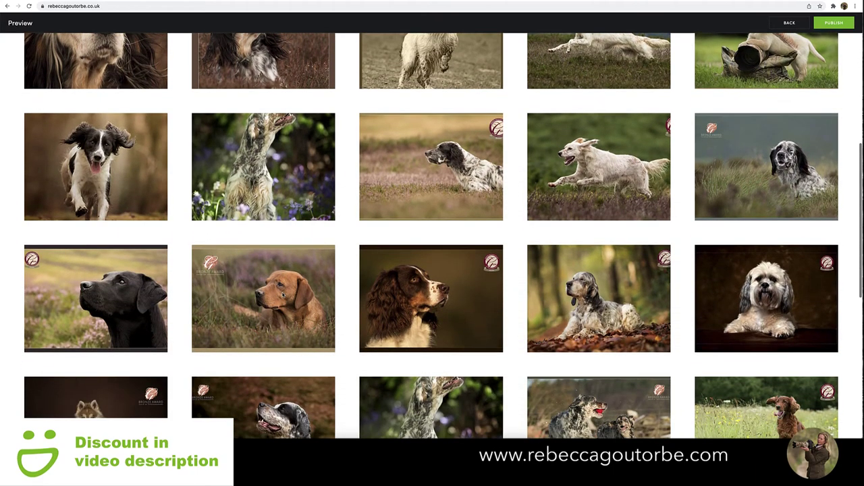
{"action": "scroll", "coordinate": [262, 181], "scroll_direction": "up", "scroll_amount": 8}
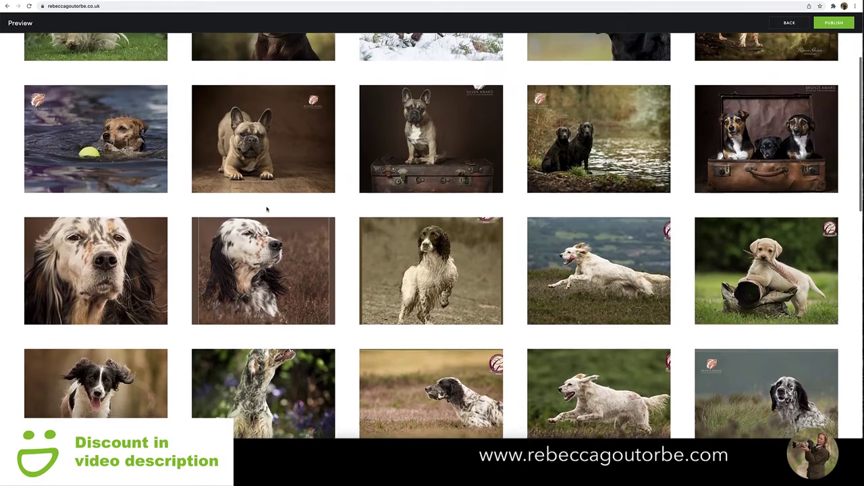
{"action": "scroll", "coordinate": [266, 209], "scroll_direction": "up", "scroll_amount": 2}
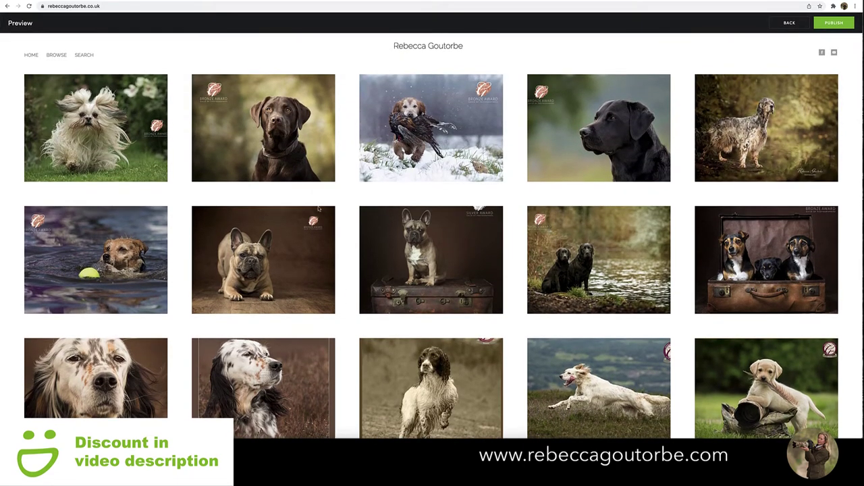
{"action": "key", "text": "Escape"}
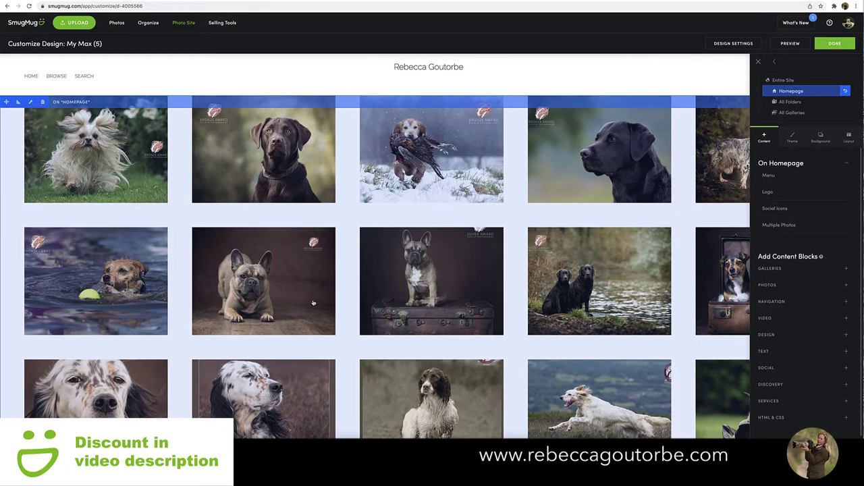
{"action": "scroll", "coordinate": [311, 300], "scroll_direction": "down", "scroll_amount": 3}
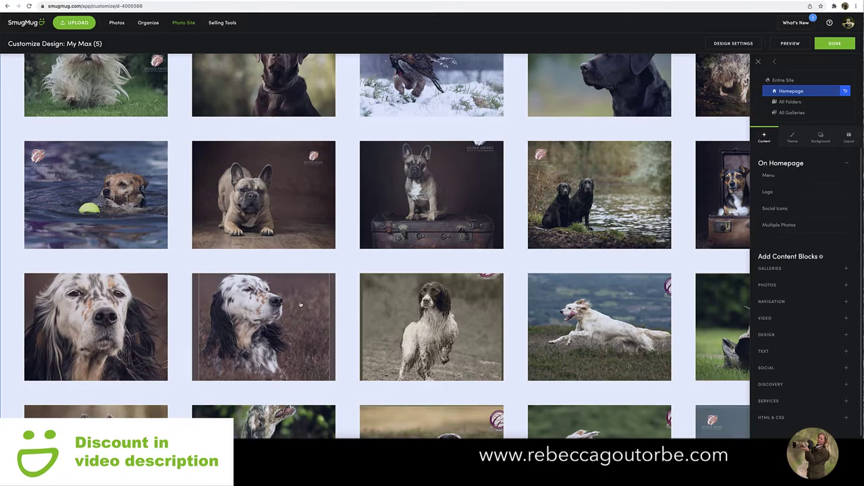
{"action": "scroll", "coordinate": [308, 305], "scroll_direction": "up", "scroll_amount": 3}
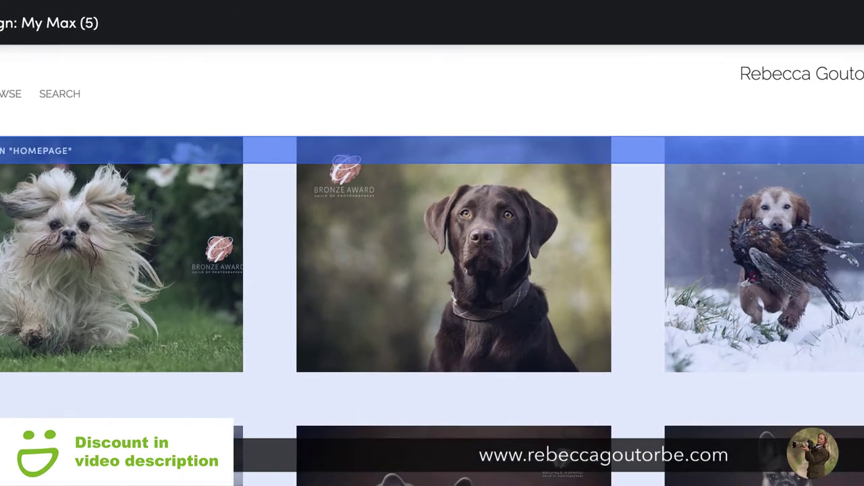
Change the Multiple Photos block's layout to Collage Landscape and apply it
{"action": "left_click", "coordinate": [69, 230]}
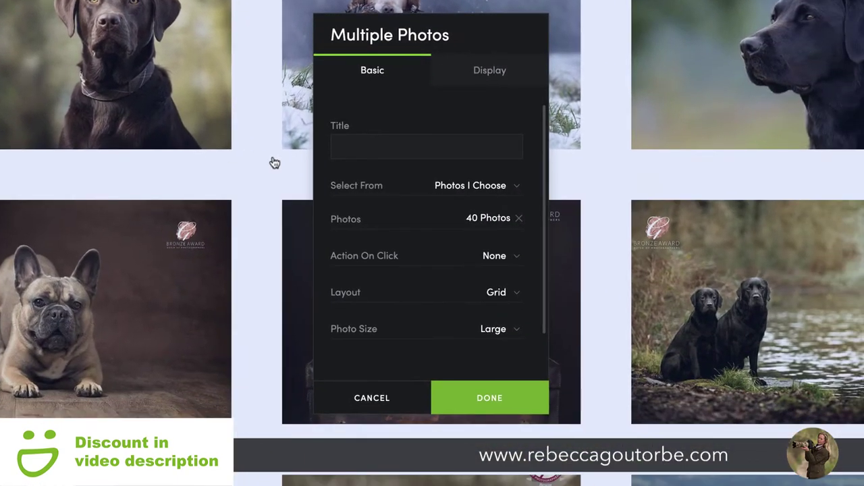
{"action": "left_click", "coordinate": [516, 303]}
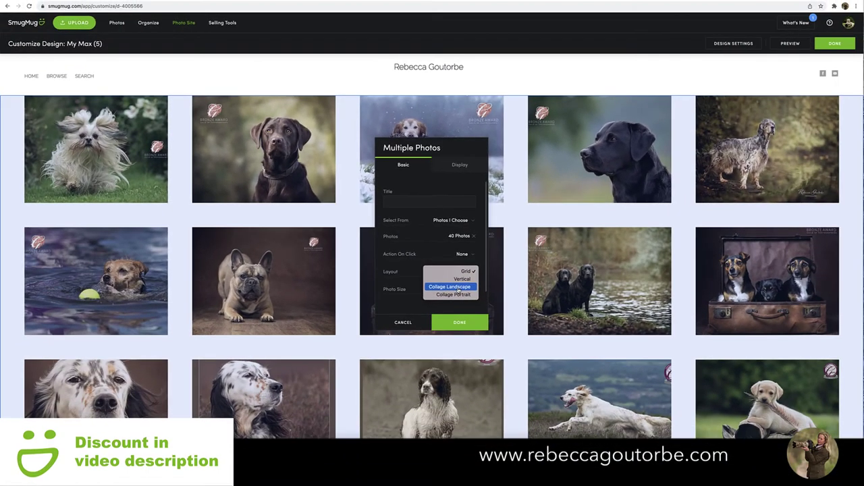
{"action": "left_click", "coordinate": [457, 288]}
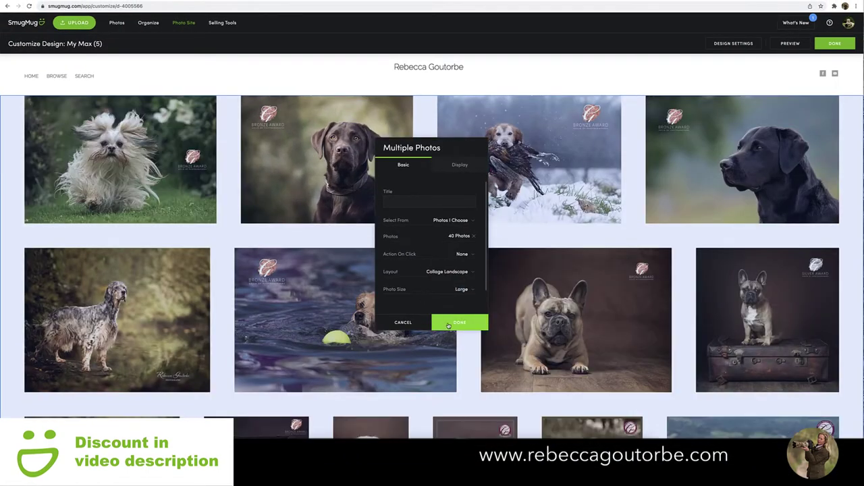
{"action": "left_click", "coordinate": [448, 324]}
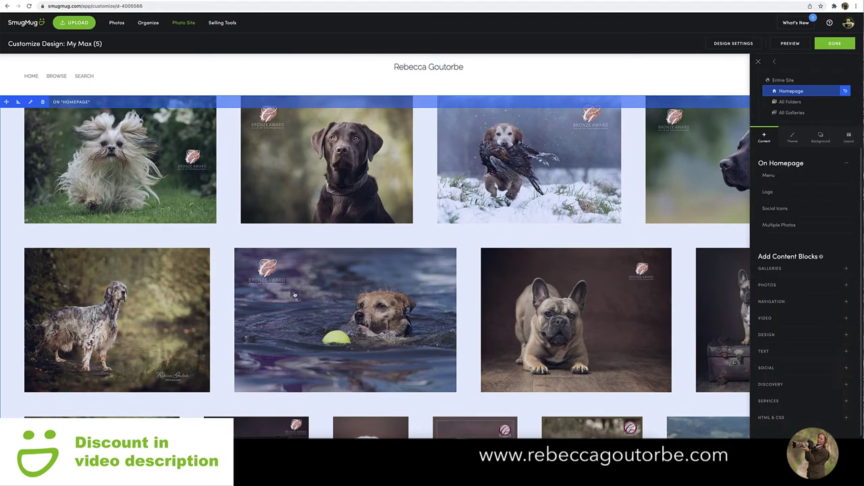
Set the collage's spacing between photos to 4px and apply the block settings
{"action": "scroll", "coordinate": [266, 297], "scroll_direction": "down", "scroll_amount": 5}
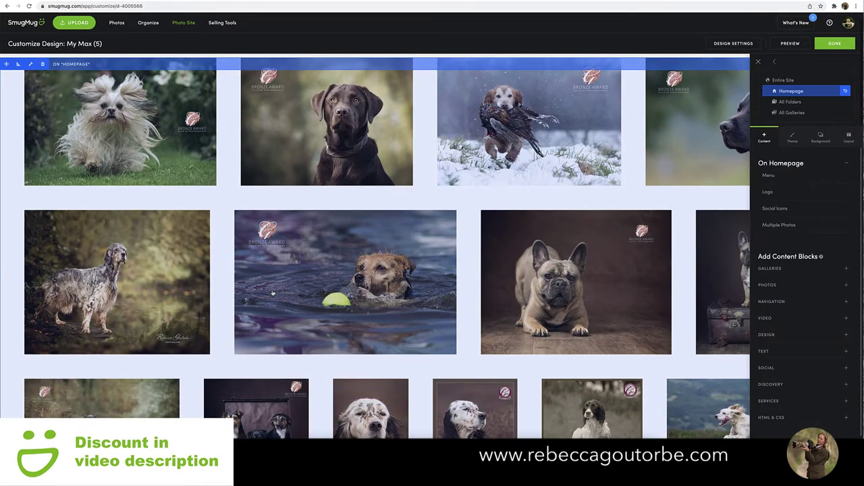
{"action": "scroll", "coordinate": [271, 289], "scroll_direction": "down", "scroll_amount": 8}
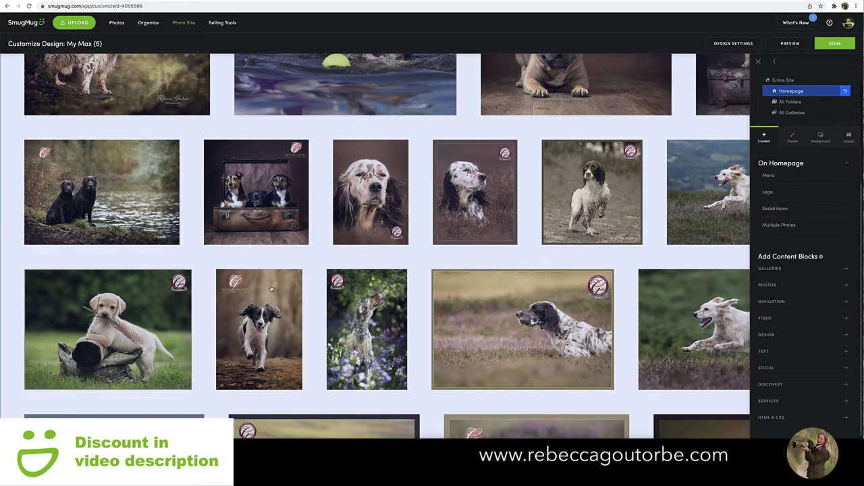
{"action": "scroll", "coordinate": [271, 291], "scroll_direction": "down", "scroll_amount": 4}
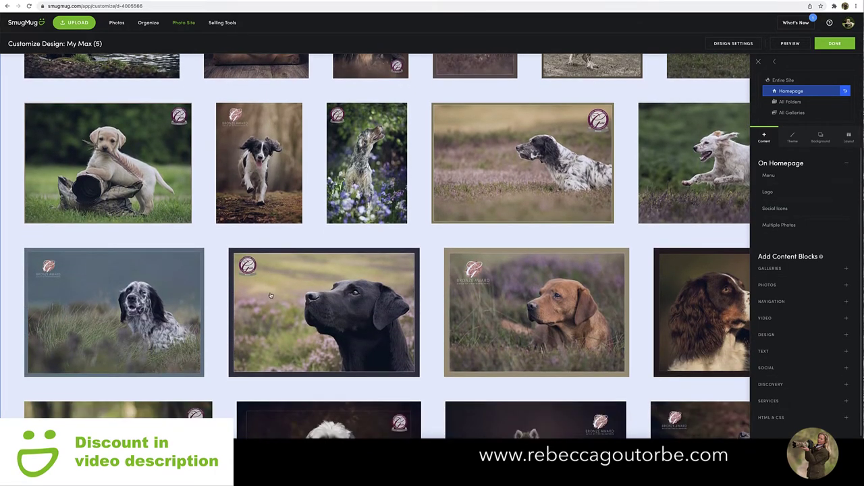
{"action": "scroll", "coordinate": [270, 296], "scroll_direction": "up", "scroll_amount": 5}
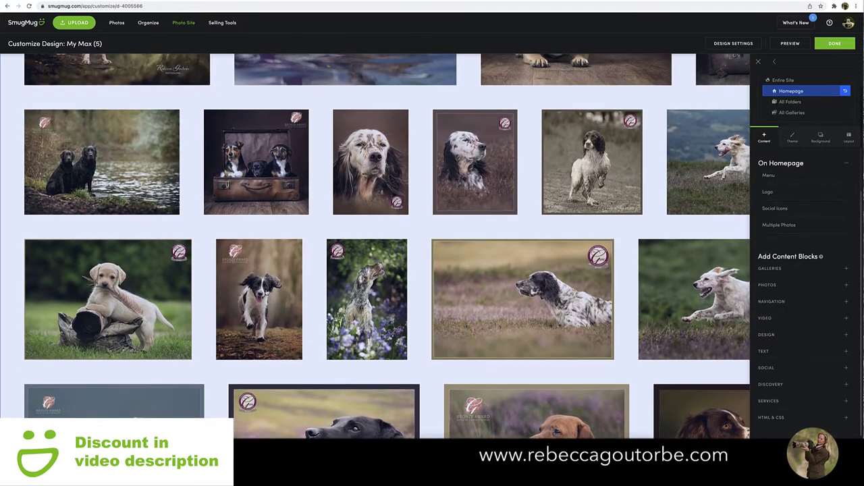
{"action": "scroll", "coordinate": [269, 295], "scroll_direction": "up", "scroll_amount": 10}
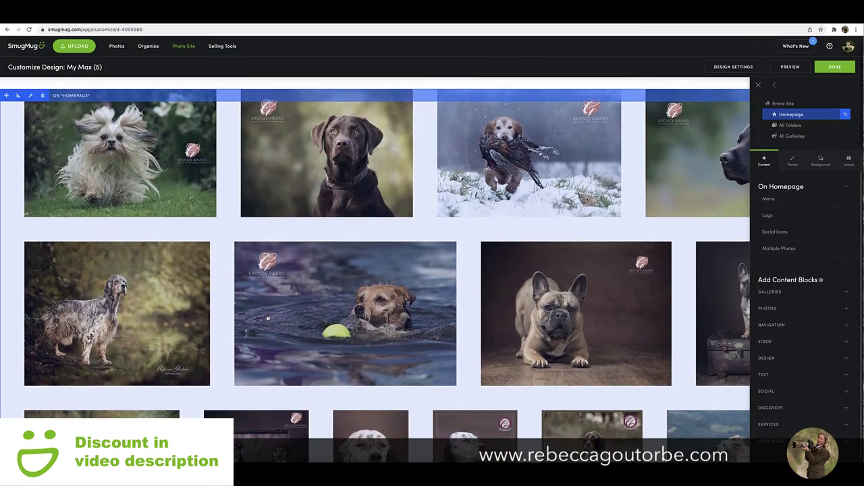
{"action": "scroll", "coordinate": [267, 317], "scroll_direction": "up", "scroll_amount": 2}
{"action": "left_click", "coordinate": [31, 126]}
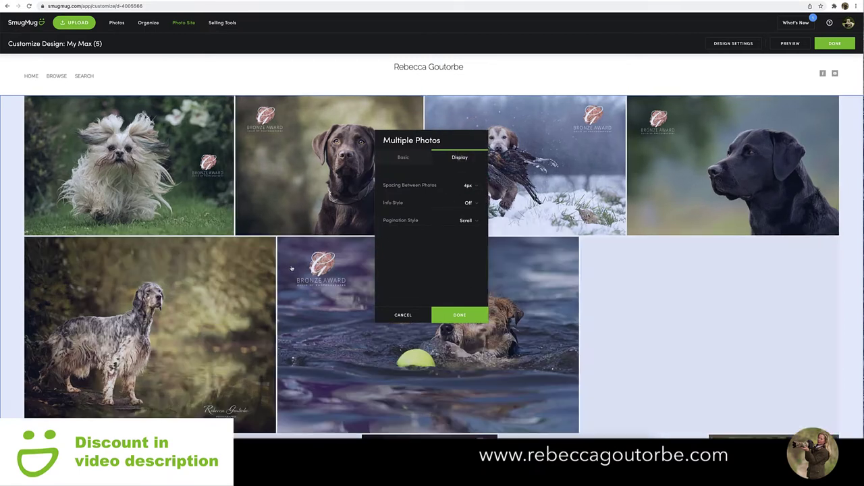
{"action": "left_click", "coordinate": [403, 315]}
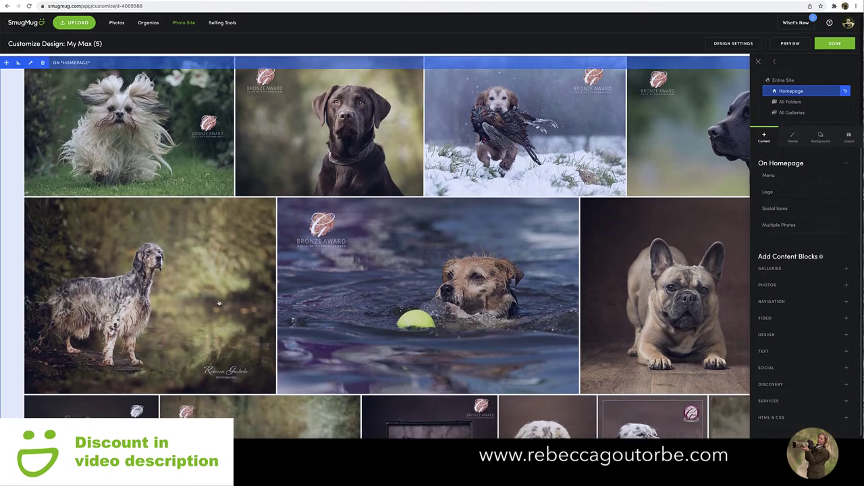
Look through the homepage collage to check how the photos are arranged with the tighter spacing
{"action": "scroll", "coordinate": [218, 303], "scroll_direction": "down", "scroll_amount": 5}
{"action": "scroll", "coordinate": [222, 306], "scroll_direction": "down", "scroll_amount": 5}
{"action": "scroll", "coordinate": [227, 311], "scroll_direction": "down", "scroll_amount": 5}
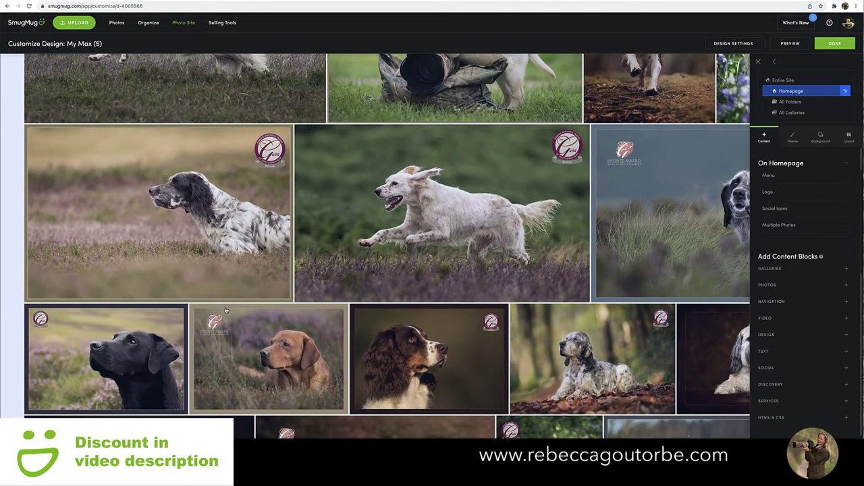
{"action": "scroll", "coordinate": [227, 311], "scroll_direction": "up", "scroll_amount": 10}
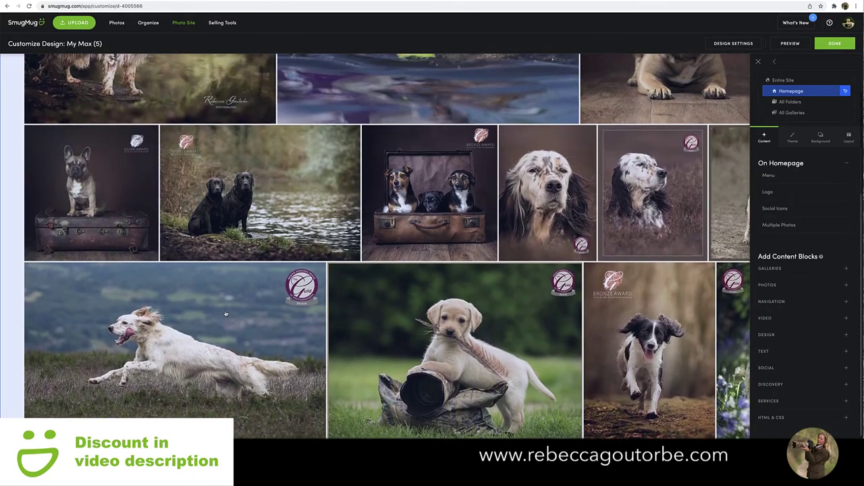
{"action": "scroll", "coordinate": [225, 314], "scroll_direction": "up", "scroll_amount": 7}
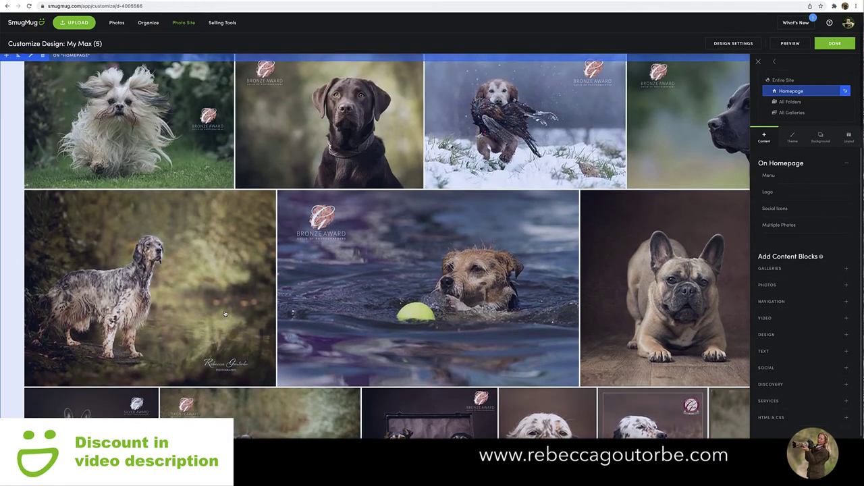
{"action": "scroll", "coordinate": [226, 313], "scroll_direction": "up", "scroll_amount": 2}
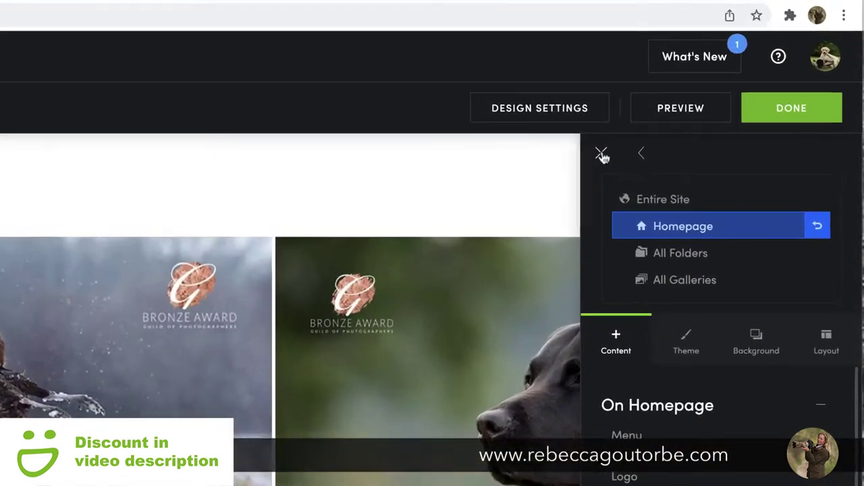
Try adding a Multiple Photos block above the homepage collage
{"action": "left_click", "coordinate": [757, 61]}
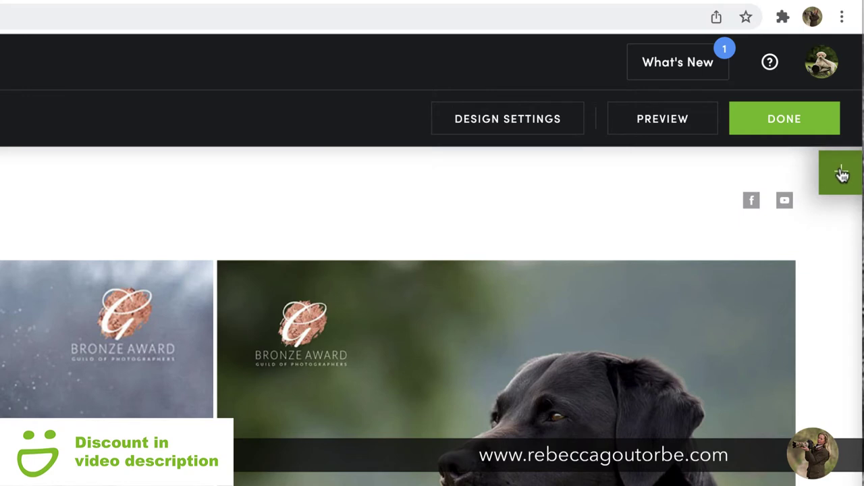
{"action": "left_click", "coordinate": [842, 173]}
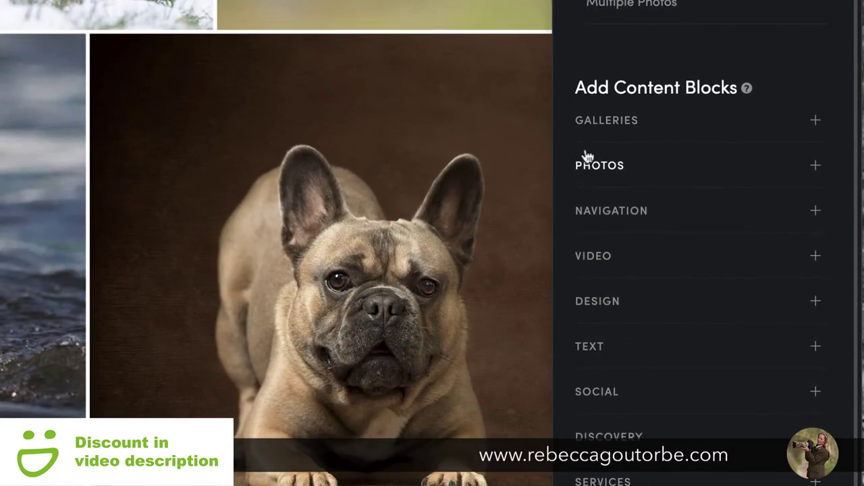
{"action": "left_click", "coordinate": [588, 163]}
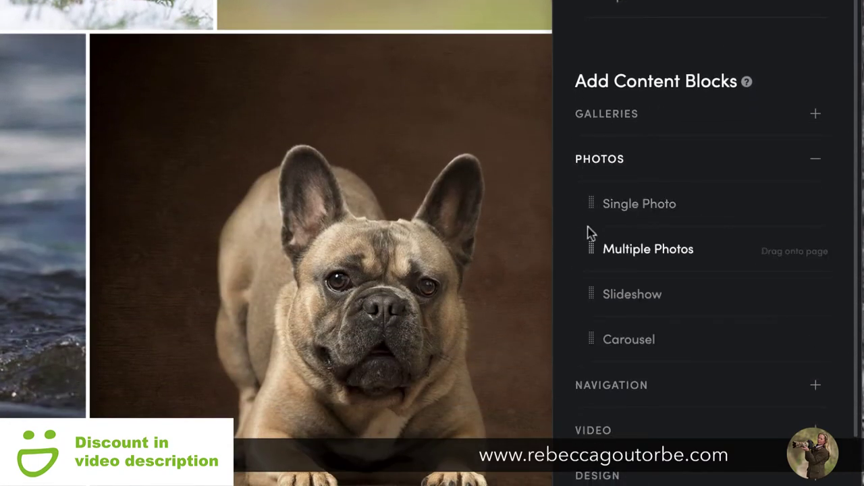
{"action": "scroll", "coordinate": [571, 237], "scroll_direction": "down", "scroll_amount": 3}
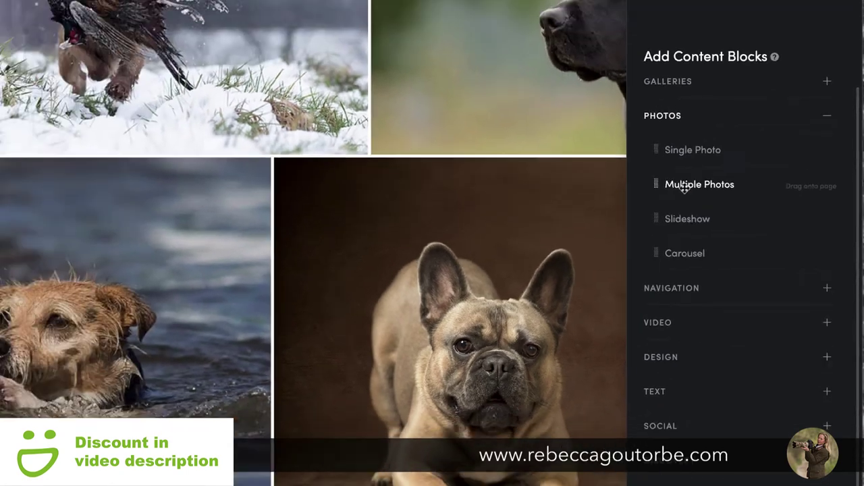
{"action": "left_click_drag", "start_coordinate": [628, 148], "coordinate": [420, 114]}
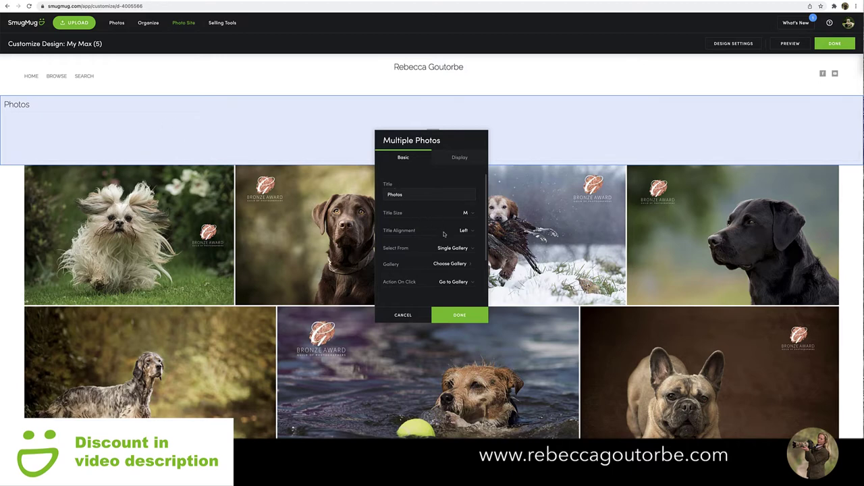
{"action": "left_click", "coordinate": [403, 316]}
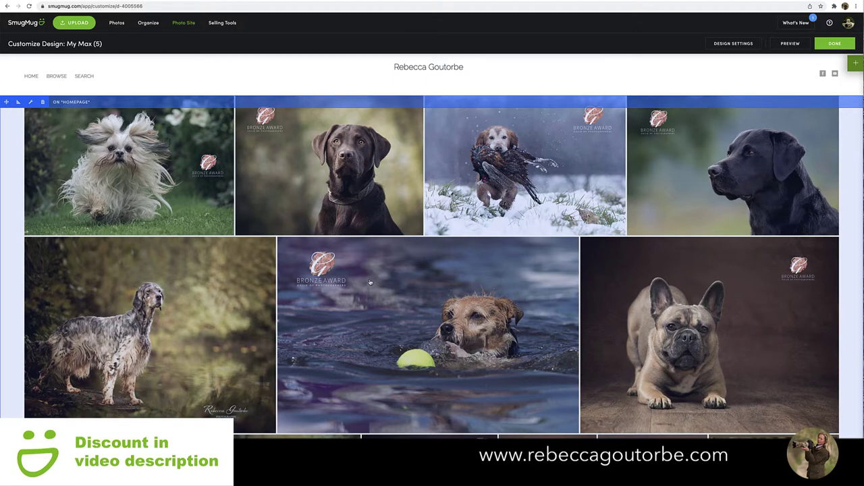
Look over the homepage collage and browse the available design templates to compare their layouts
{"action": "scroll", "coordinate": [370, 281], "scroll_direction": "down", "scroll_amount": 4}
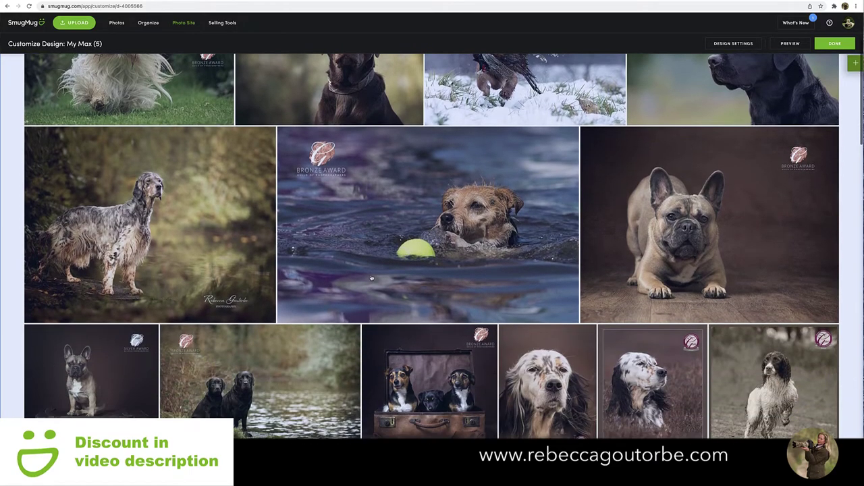
{"action": "scroll", "coordinate": [371, 279], "scroll_direction": "up", "scroll_amount": 4}
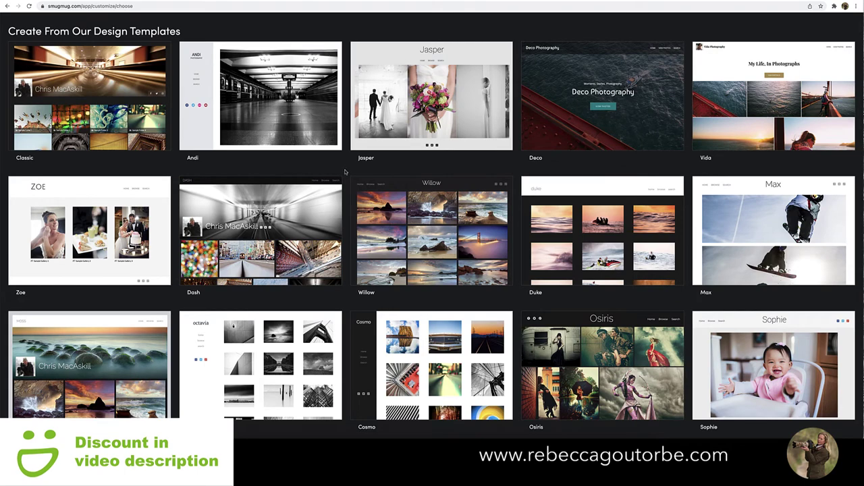
{"action": "scroll", "coordinate": [344, 170], "scroll_direction": "down", "scroll_amount": 3}
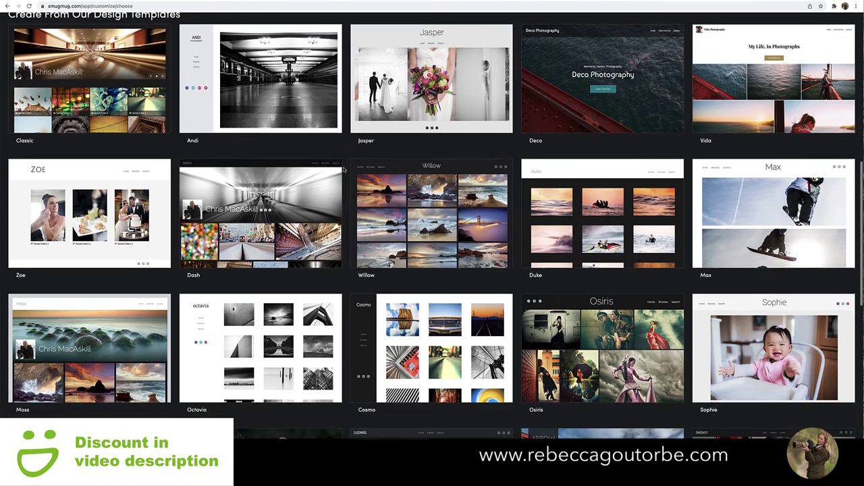
{"action": "scroll", "coordinate": [346, 174], "scroll_direction": "down", "scroll_amount": 4}
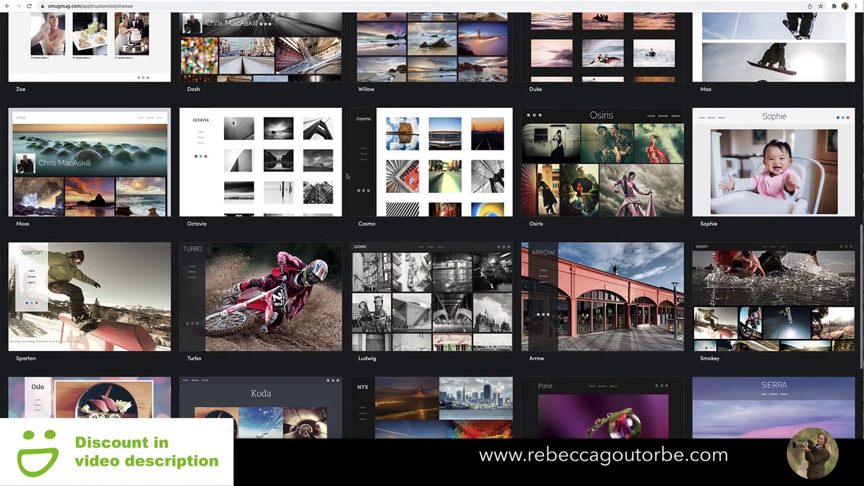
{"action": "scroll", "coordinate": [346, 174], "scroll_direction": "down", "scroll_amount": 2}
{"action": "scroll", "coordinate": [347, 174], "scroll_direction": "down", "scroll_amount": 3}
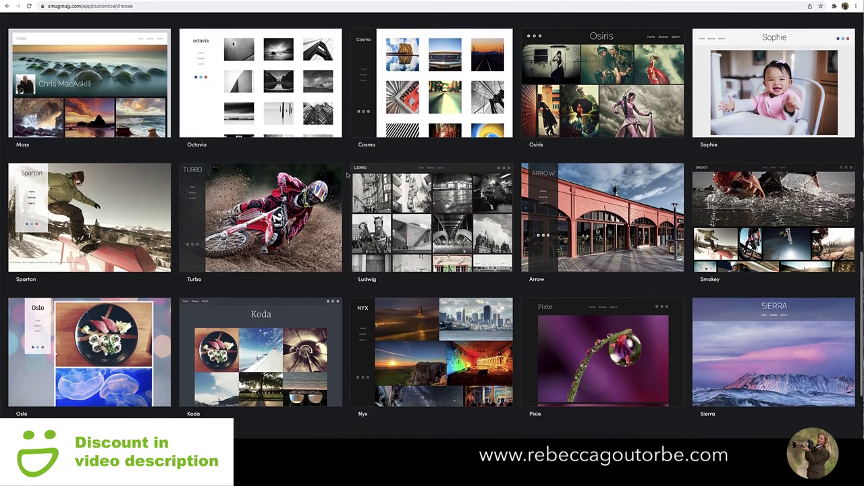
{"action": "scroll", "coordinate": [346, 174], "scroll_direction": "up", "scroll_amount": 7}
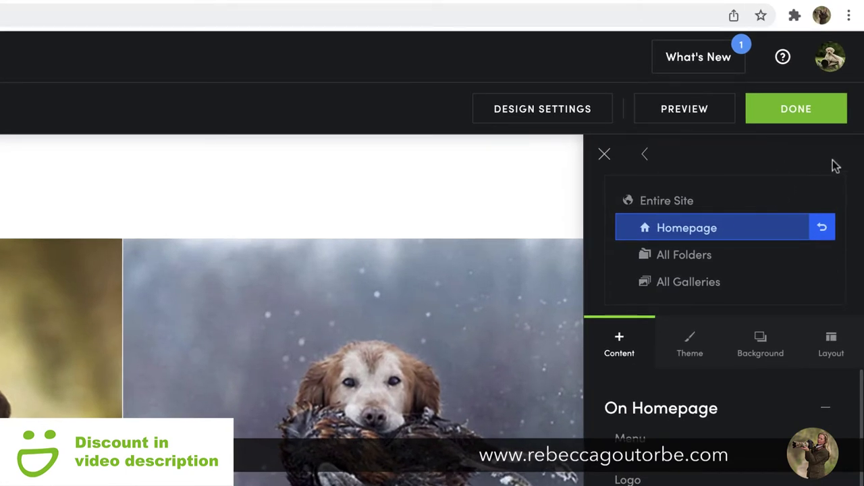
Review the social network link fields in My Profile and save the profile
{"action": "left_click", "coordinate": [835, 60]}
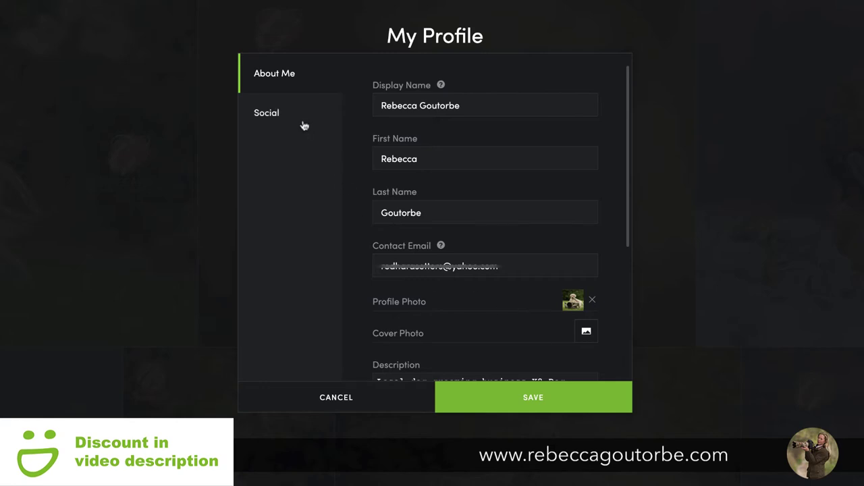
{"action": "left_click", "coordinate": [269, 116]}
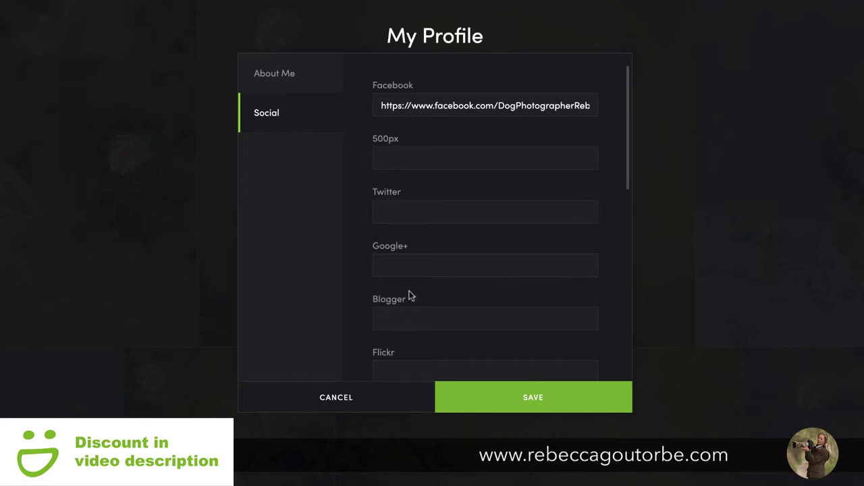
{"action": "scroll", "coordinate": [416, 302], "scroll_direction": "down", "scroll_amount": 6}
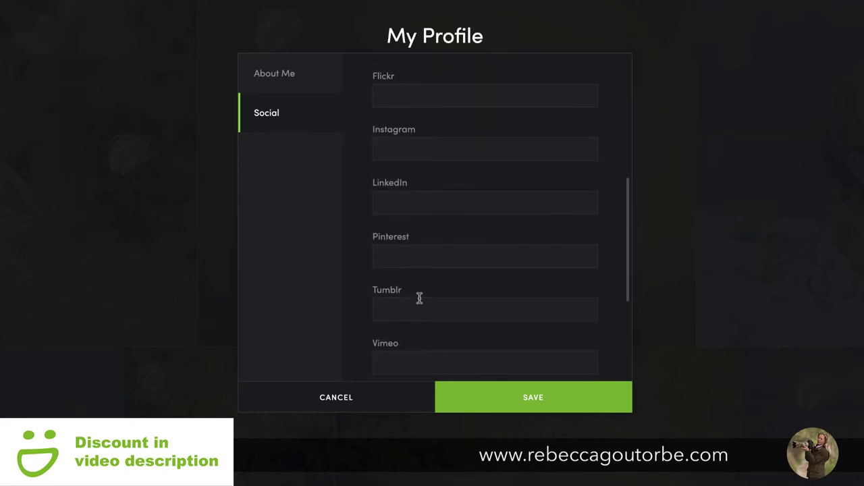
{"action": "scroll", "coordinate": [417, 299], "scroll_direction": "up", "scroll_amount": 6}
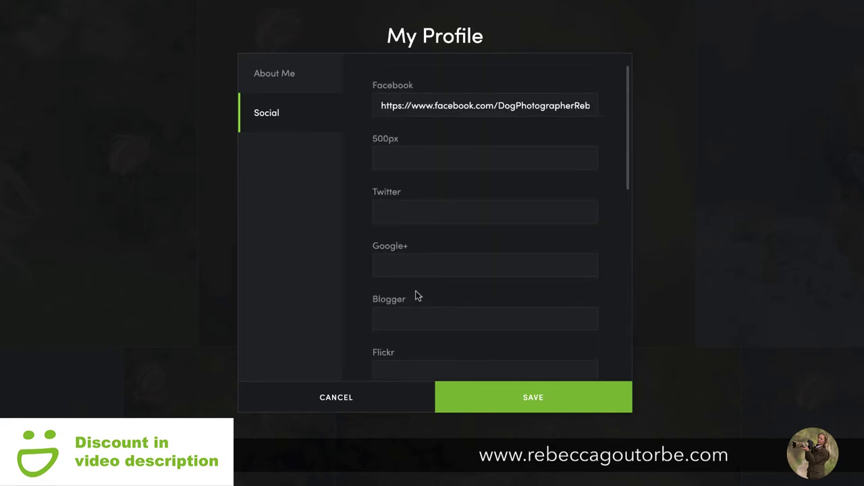
{"action": "left_click", "coordinate": [483, 403]}
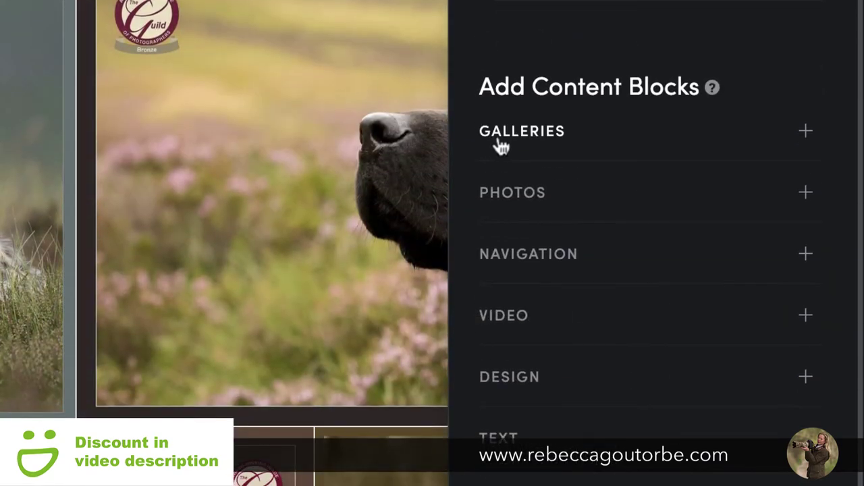
Examine the homepage content blocks offered in the Galleries, Photos and Navigation categories
{"action": "scroll", "coordinate": [497, 143], "scroll_direction": "down", "scroll_amount": 2}
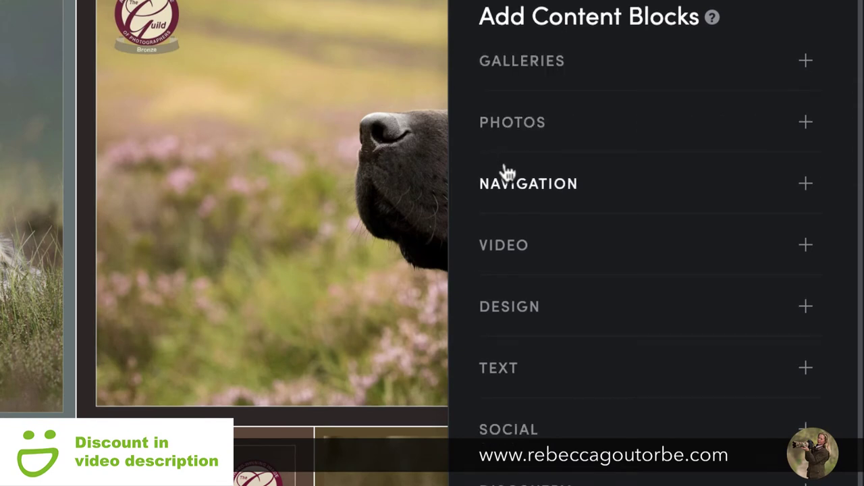
{"action": "left_click", "coordinate": [500, 67]}
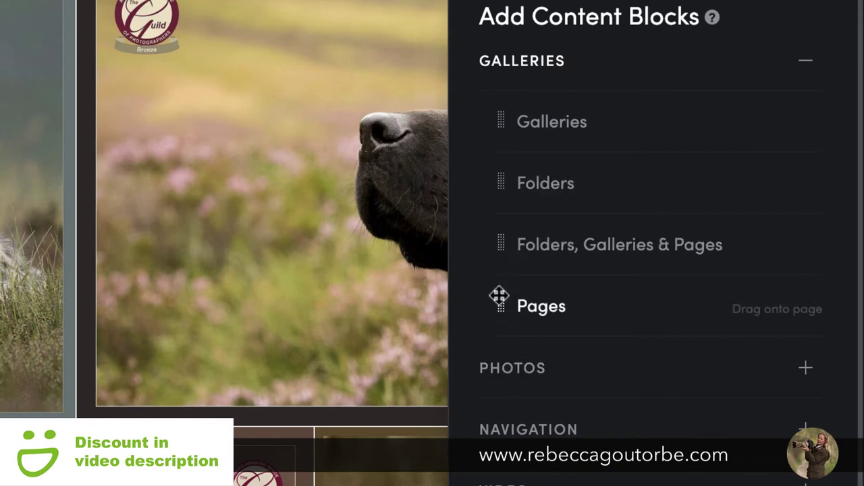
{"action": "scroll", "coordinate": [500, 338], "scroll_direction": "down", "scroll_amount": 5}
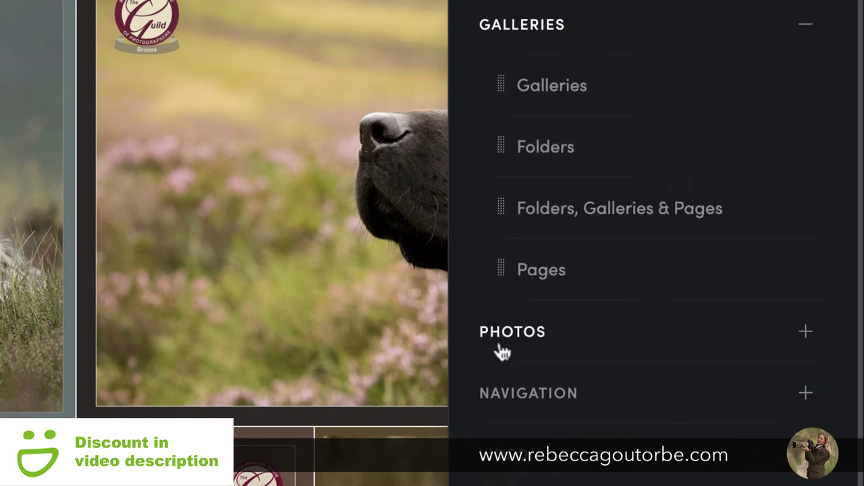
{"action": "left_click", "coordinate": [503, 179]}
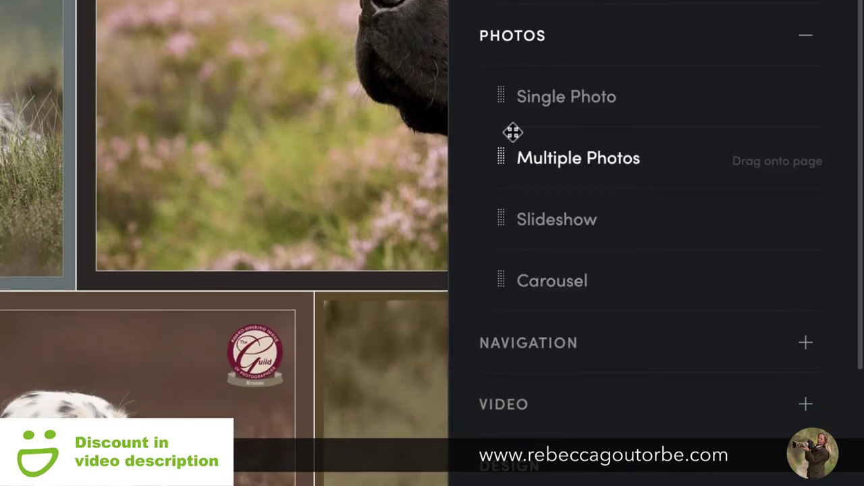
{"action": "scroll", "coordinate": [493, 151], "scroll_direction": "down", "scroll_amount": 5}
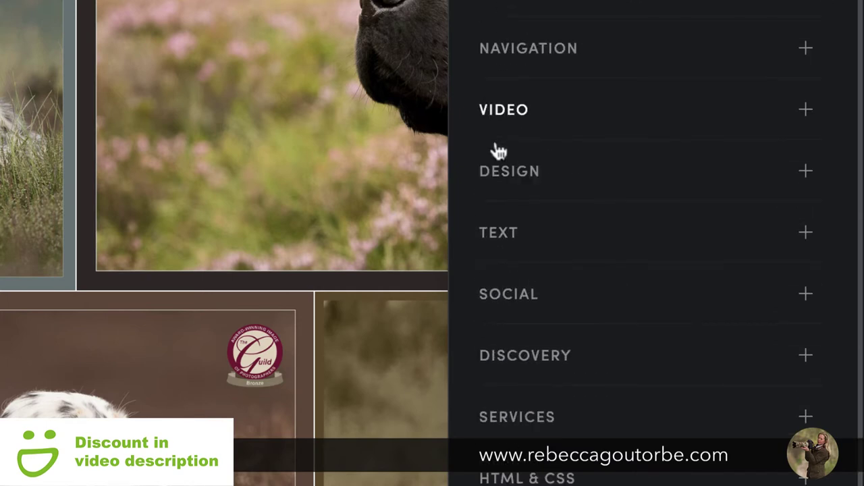
{"action": "left_click", "coordinate": [501, 52]}
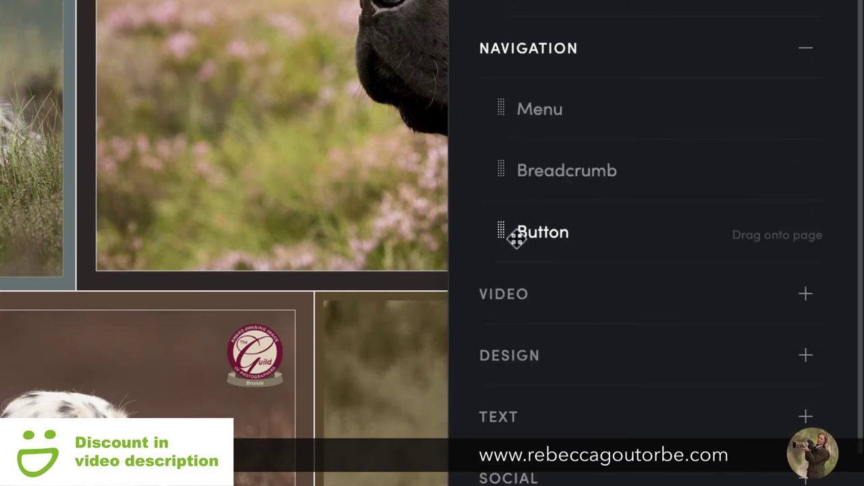
Examine the homepage content blocks offered in the Video, Design, Text and Social categories
{"action": "scroll", "coordinate": [499, 217], "scroll_direction": "down", "scroll_amount": 1}
{"action": "scroll", "coordinate": [499, 217], "scroll_direction": "down", "scroll_amount": 3}
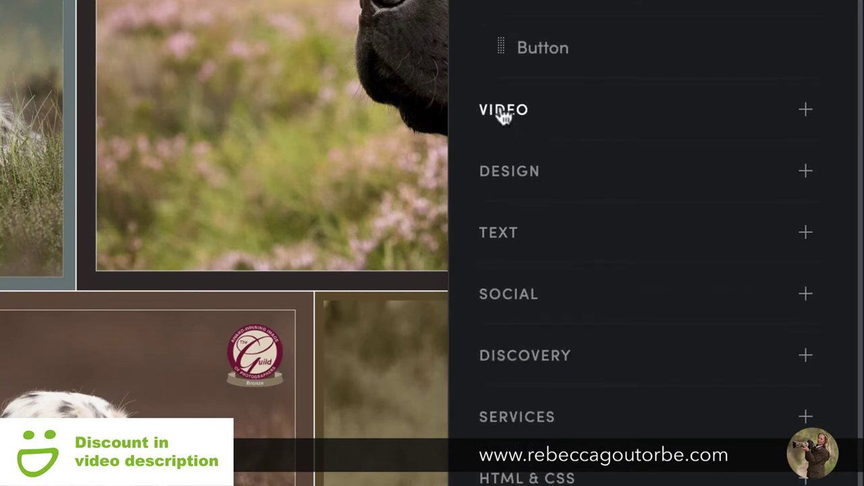
{"action": "left_click", "coordinate": [497, 112]}
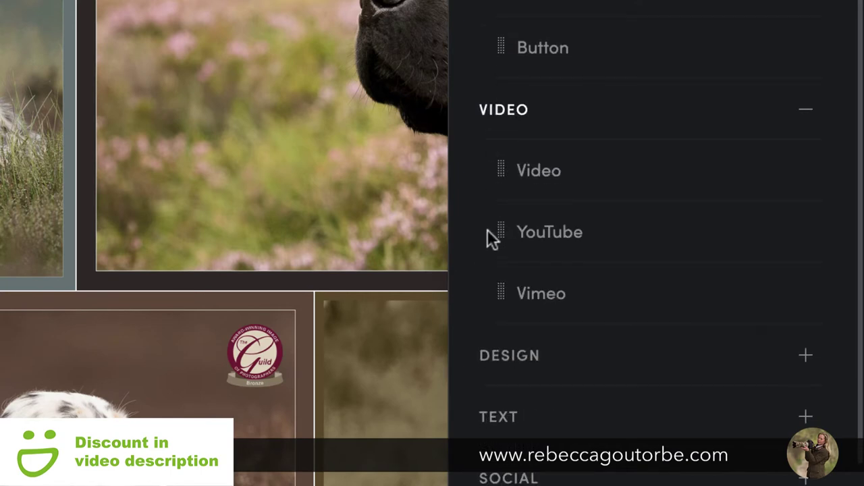
{"action": "scroll", "coordinate": [491, 236], "scroll_direction": "down", "scroll_amount": 3}
{"action": "left_click", "coordinate": [494, 173]}
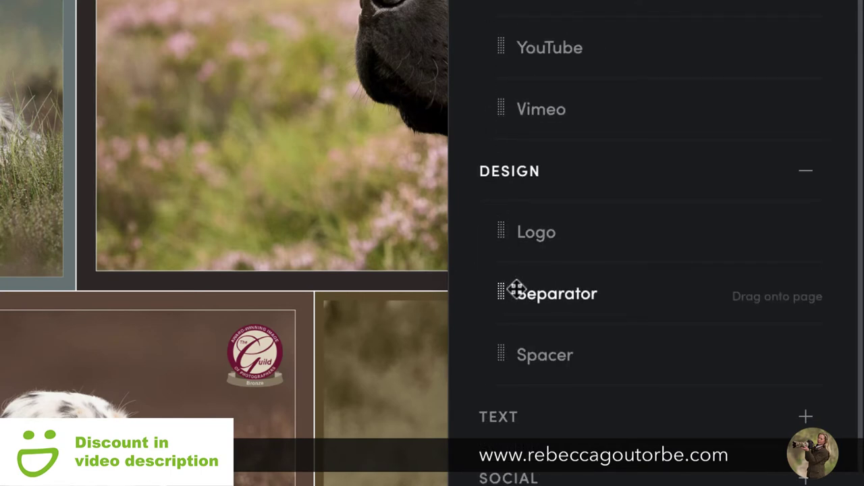
{"action": "scroll", "coordinate": [501, 243], "scroll_direction": "down", "scroll_amount": 3}
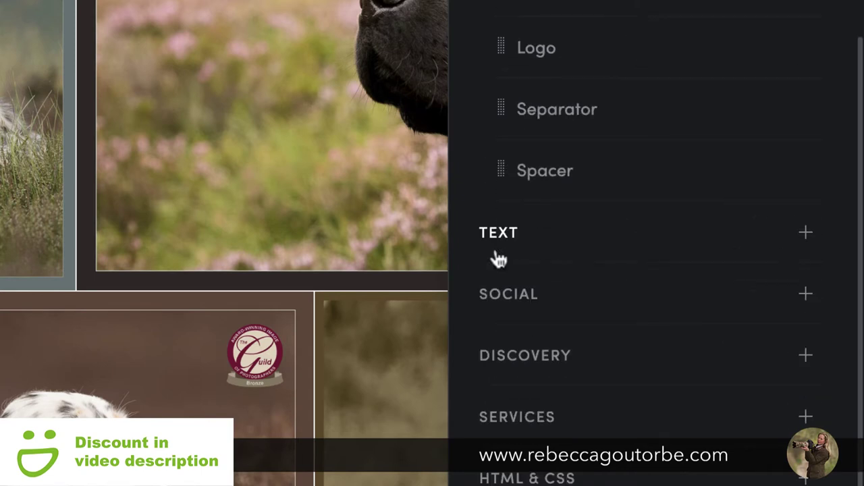
{"action": "left_click", "coordinate": [498, 234]}
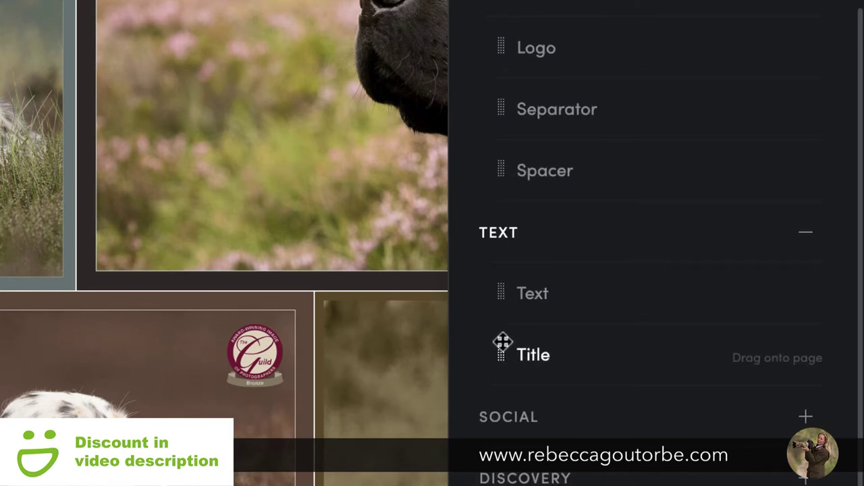
{"action": "scroll", "coordinate": [504, 359], "scroll_direction": "down", "scroll_amount": 2}
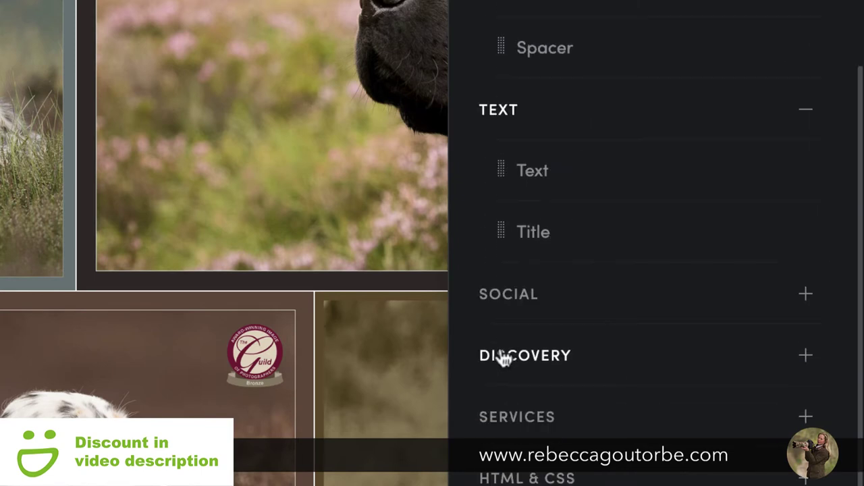
{"action": "left_click", "coordinate": [508, 305]}
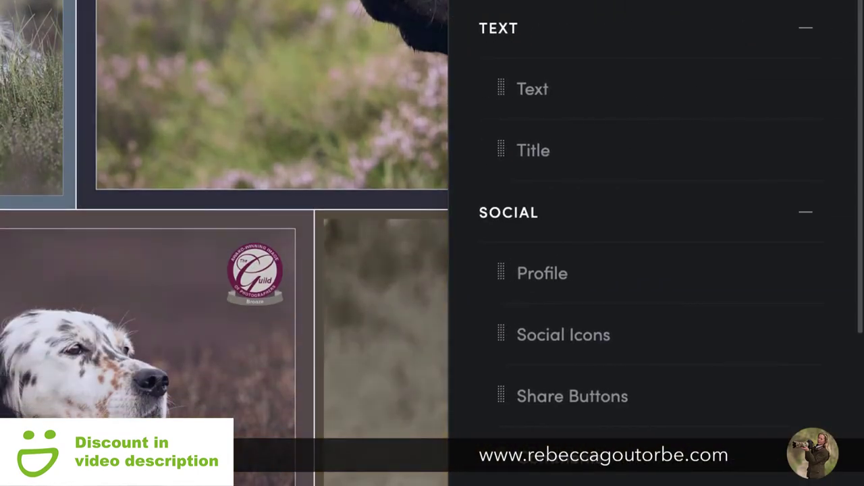
{"action": "scroll", "coordinate": [508, 283], "scroll_direction": "down", "scroll_amount": 5}
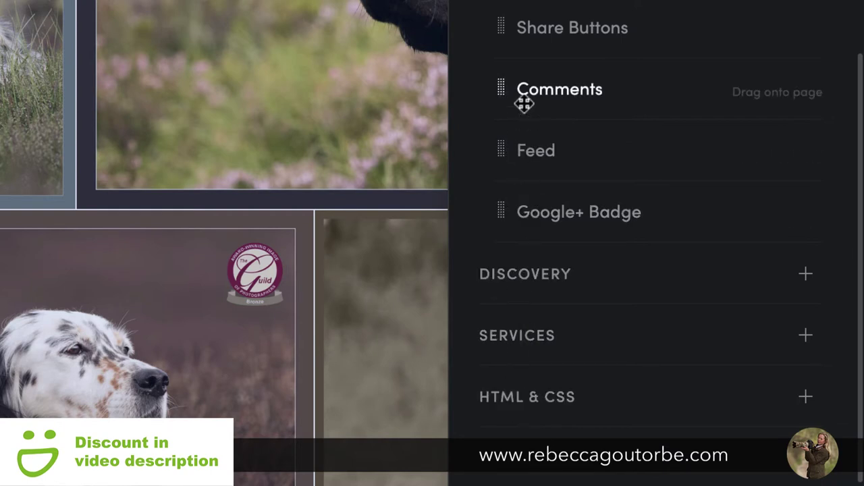
Add a Button content block between the homepage header and the photo collage, with the text Contact
{"action": "scroll", "coordinate": [527, 63], "scroll_direction": "up", "scroll_amount": 3}
{"action": "scroll", "coordinate": [526, 63], "scroll_direction": "up", "scroll_amount": 5}
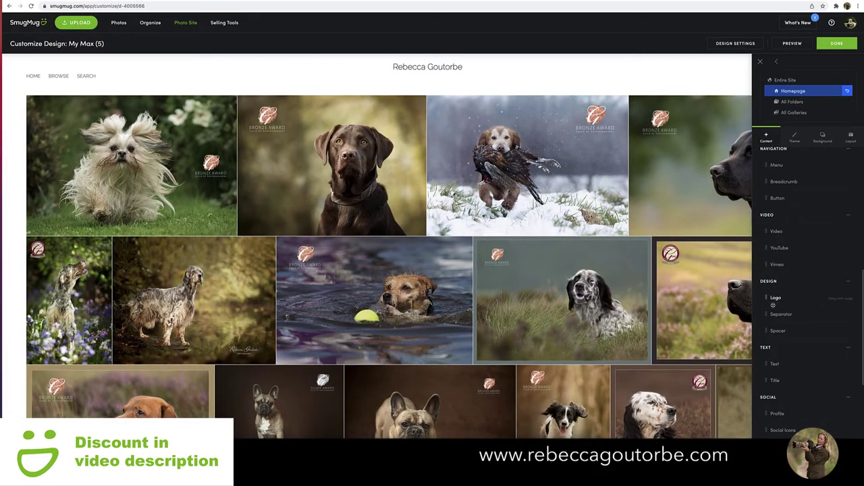
{"action": "left_click", "coordinate": [767, 281]}
{"action": "left_click", "coordinate": [766, 298]}
{"action": "left_click", "coordinate": [767, 215]}
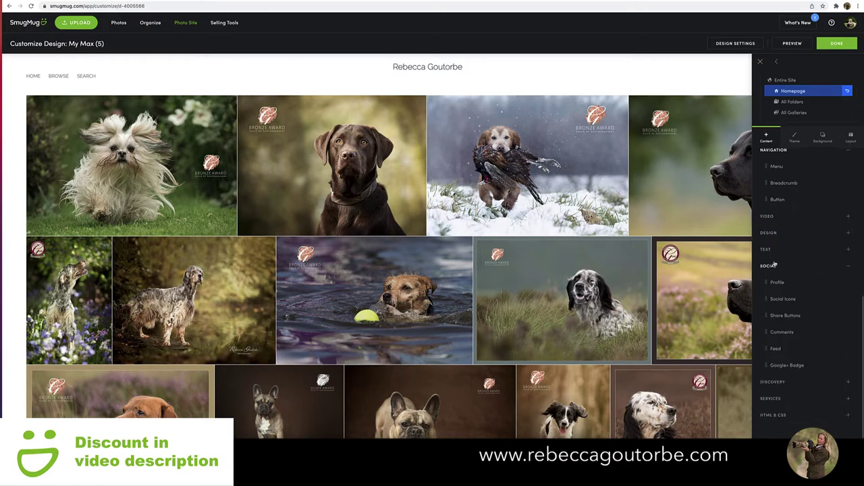
{"action": "scroll", "coordinate": [774, 259], "scroll_direction": "up", "scroll_amount": 3}
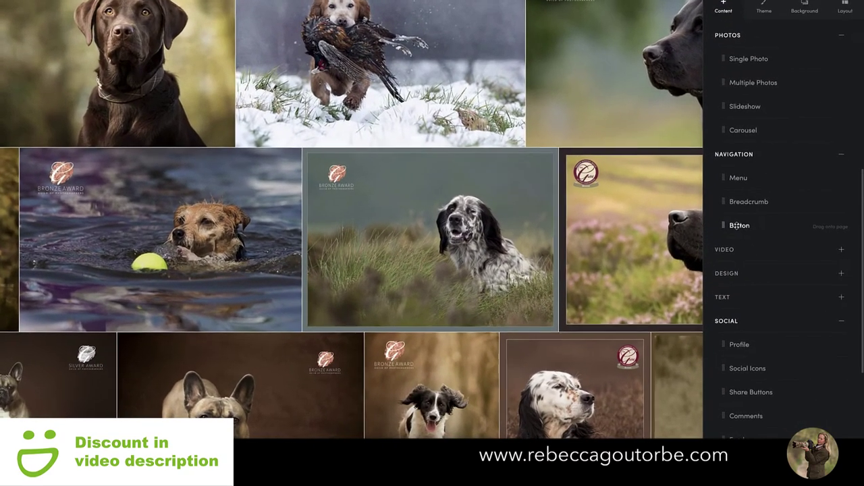
{"action": "left_click_drag", "start_coordinate": [734, 226], "coordinate": [410, 125]}
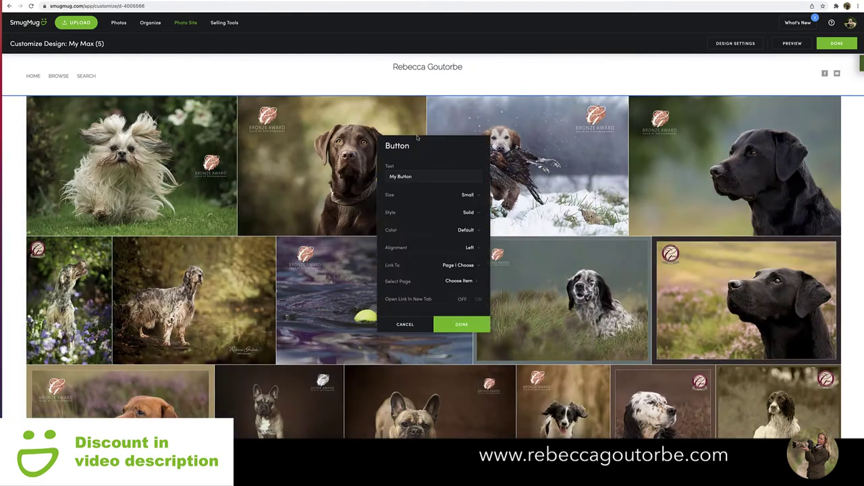
{"action": "left_click_drag", "start_coordinate": [415, 176], "coordinate": [387, 177]}
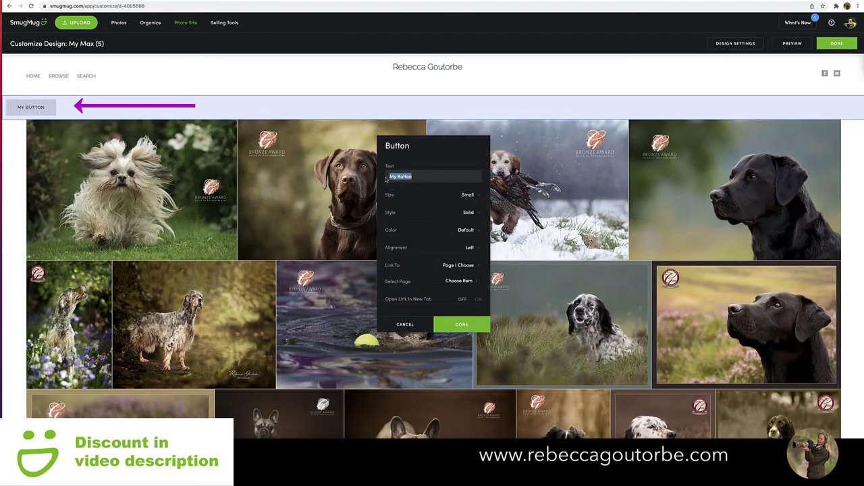
{"action": "key", "text": "BackSpace"}
{"action": "type", "text": "Contact"}
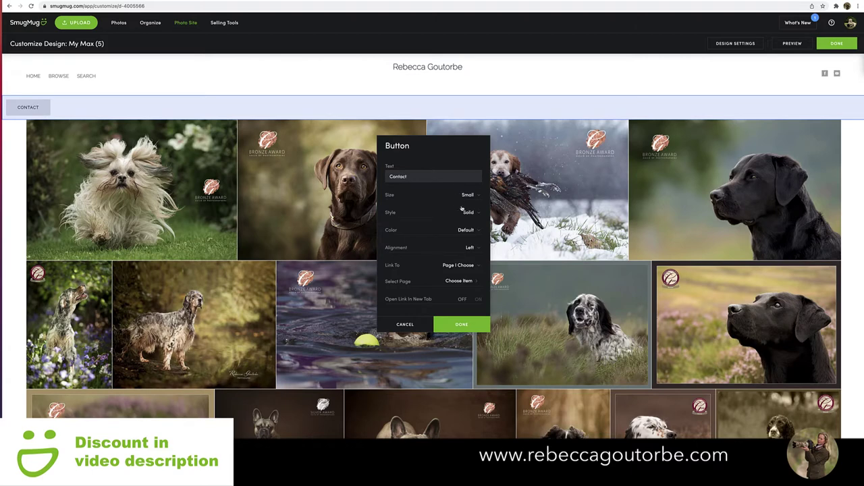
Set the Contact button's alignment to Center, link it to the Contact Form and save the button
{"action": "left_click", "coordinate": [477, 249]}
{"action": "left_click", "coordinate": [467, 258]}
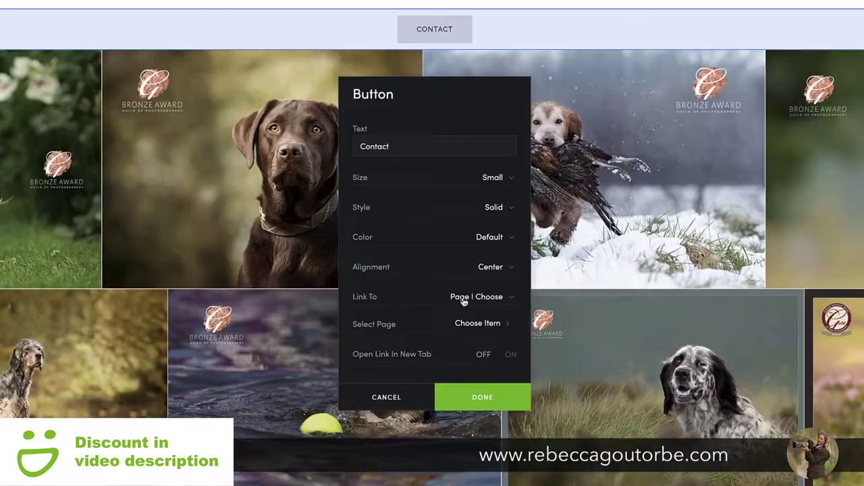
{"action": "left_click", "coordinate": [449, 267]}
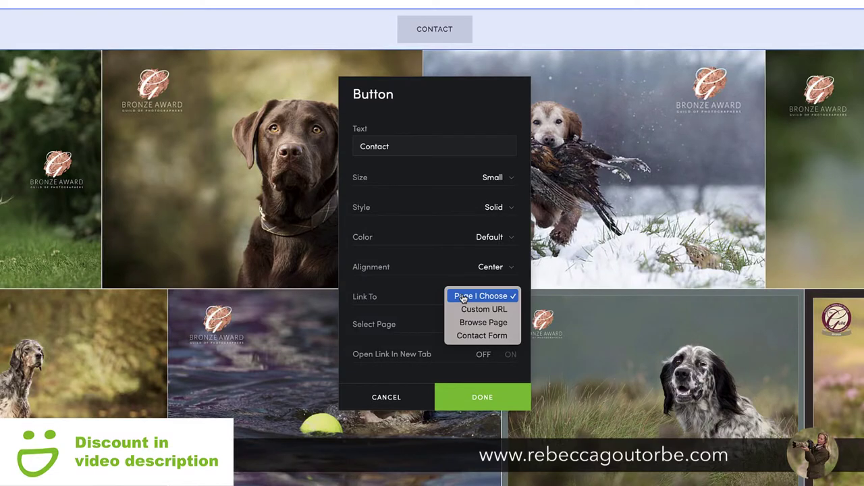
{"action": "left_click", "coordinate": [466, 336]}
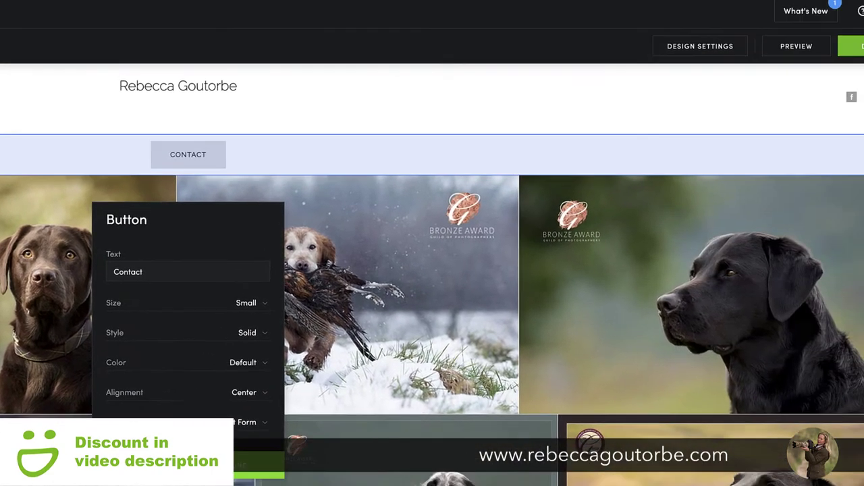
{"action": "left_click", "coordinate": [459, 341]}
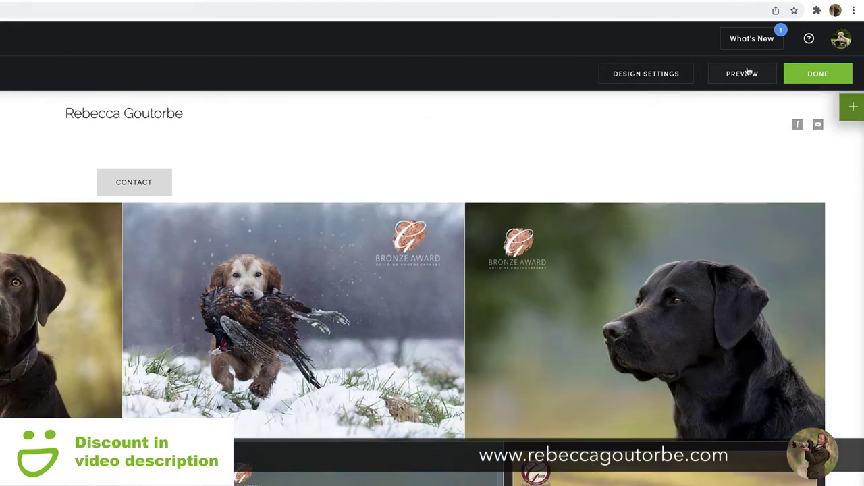
Preview the site, check the form behind the Contact button and publish the homepage changes
{"action": "left_click", "coordinate": [740, 74]}
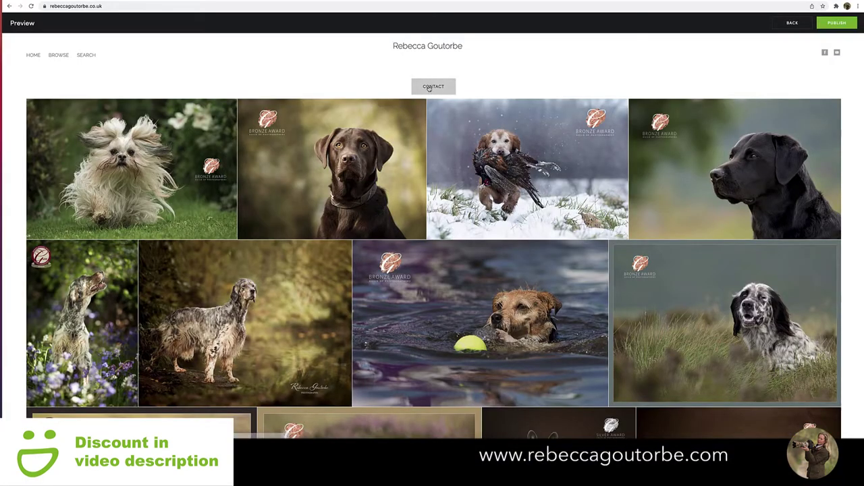
{"action": "left_click", "coordinate": [432, 86]}
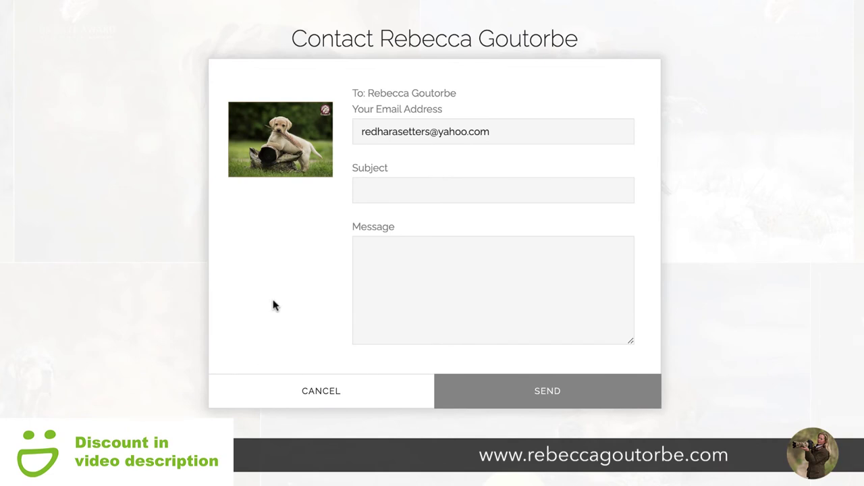
{"action": "left_click", "coordinate": [321, 391]}
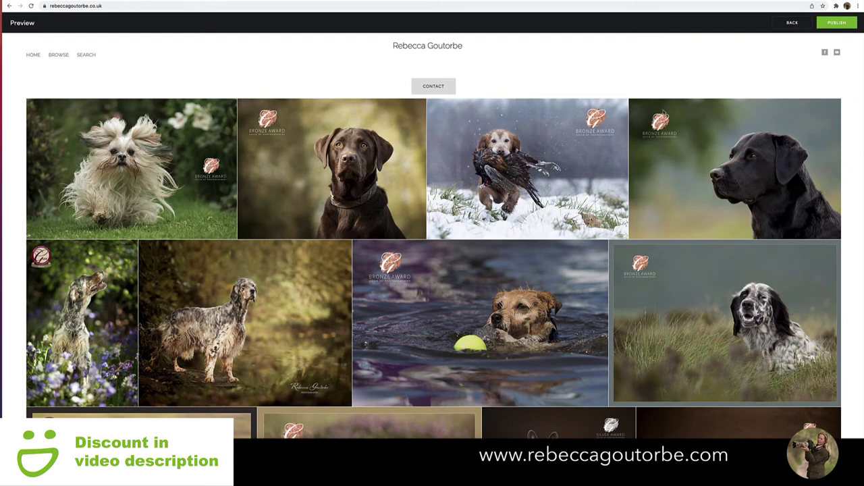
{"action": "left_click", "coordinate": [827, 24]}
{"action": "left_click", "coordinate": [460, 244]}
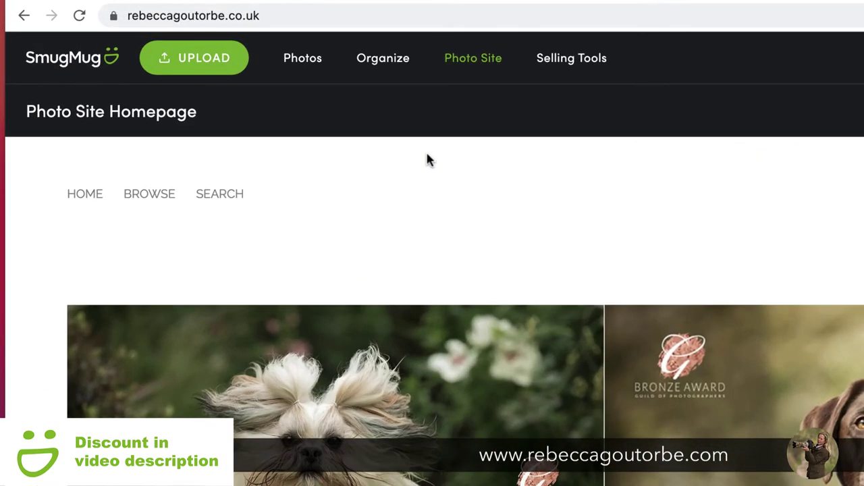
Start creating a new web page under Photo Site Homepage in the Organize area
{"action": "left_click", "coordinate": [382, 61]}
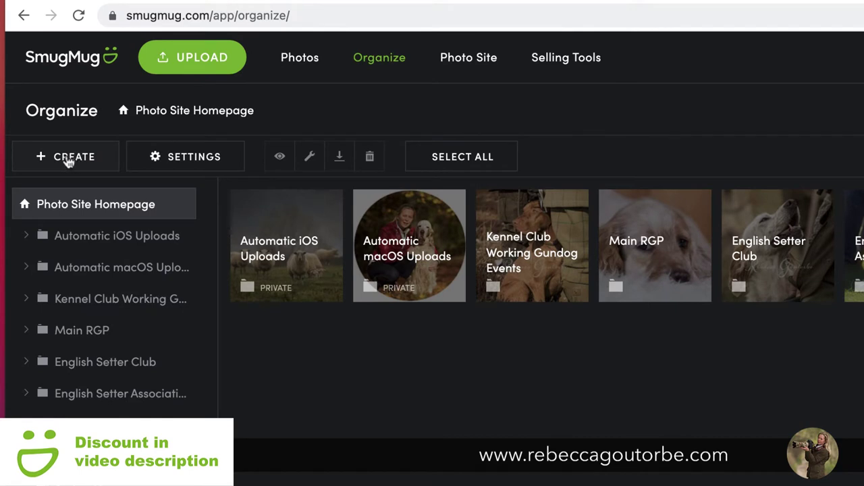
{"action": "left_click", "coordinate": [71, 159]}
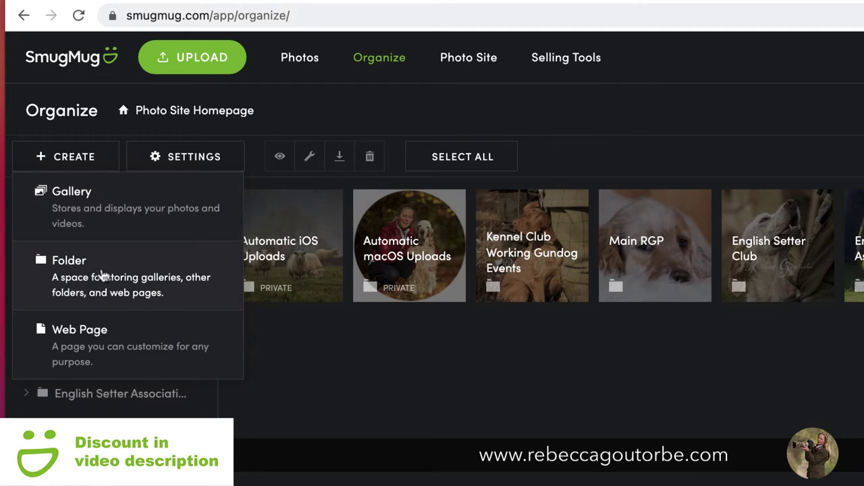
{"action": "left_click", "coordinate": [94, 360]}
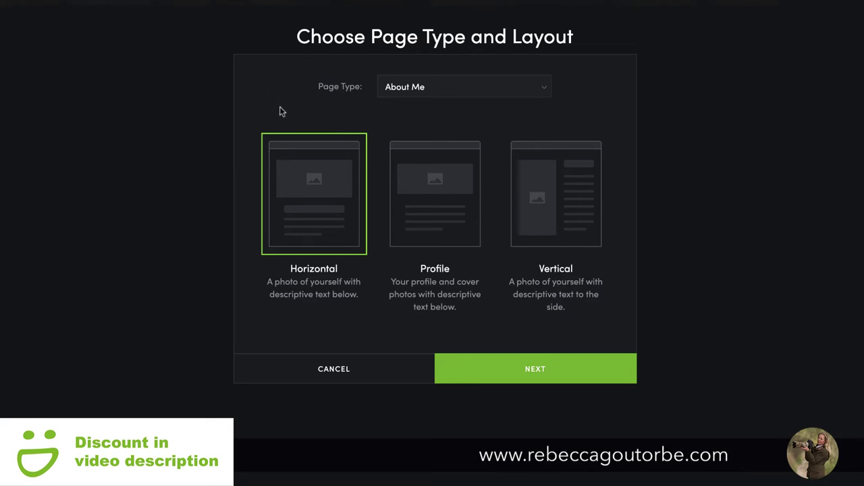
Examine the layouts offered for the Portfolio and Pricing page types
{"action": "left_click", "coordinate": [543, 90]}
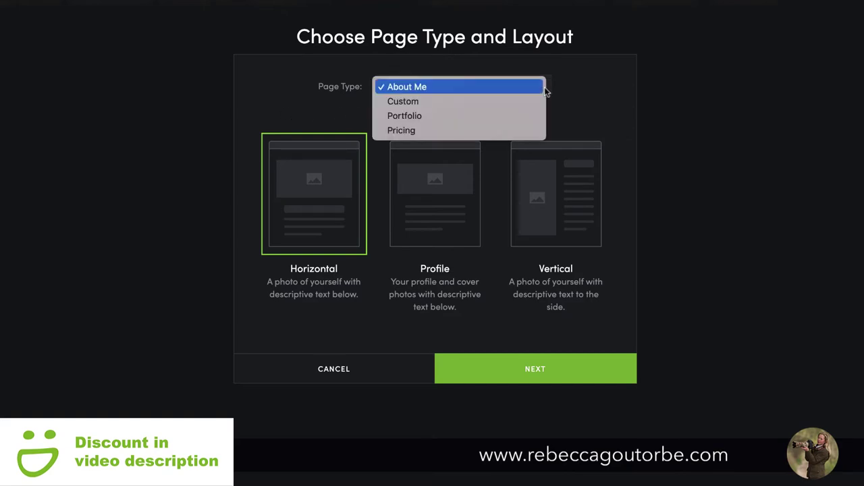
{"action": "left_click", "coordinate": [513, 116]}
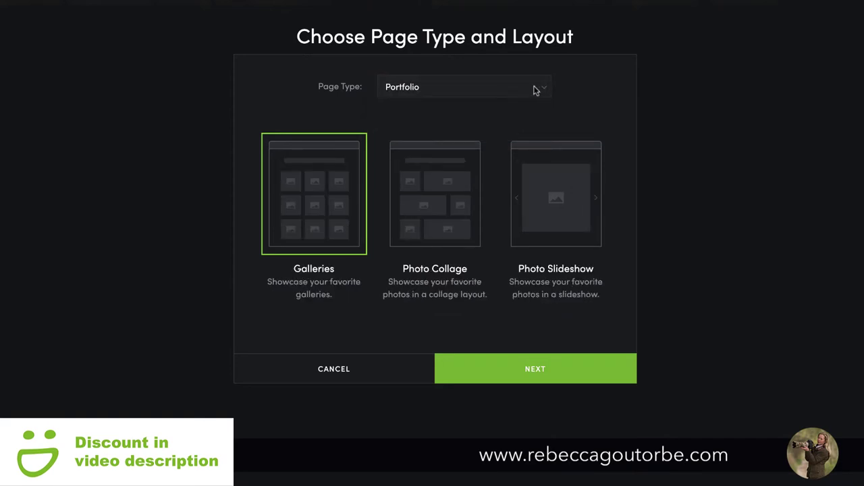
{"action": "left_click", "coordinate": [530, 91]}
{"action": "left_click", "coordinate": [530, 102]}
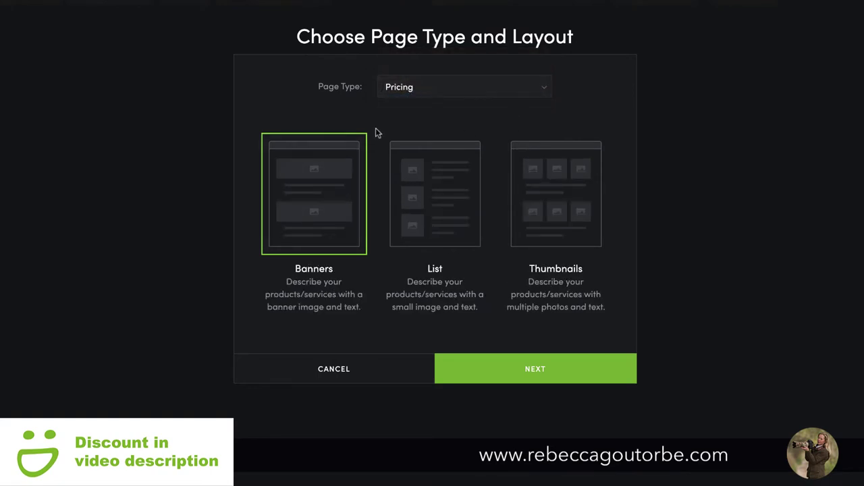
Choose the About Me page type with the Vertical layout and continue to the page settings
{"action": "left_click", "coordinate": [545, 95]}
{"action": "left_click", "coordinate": [448, 42]}
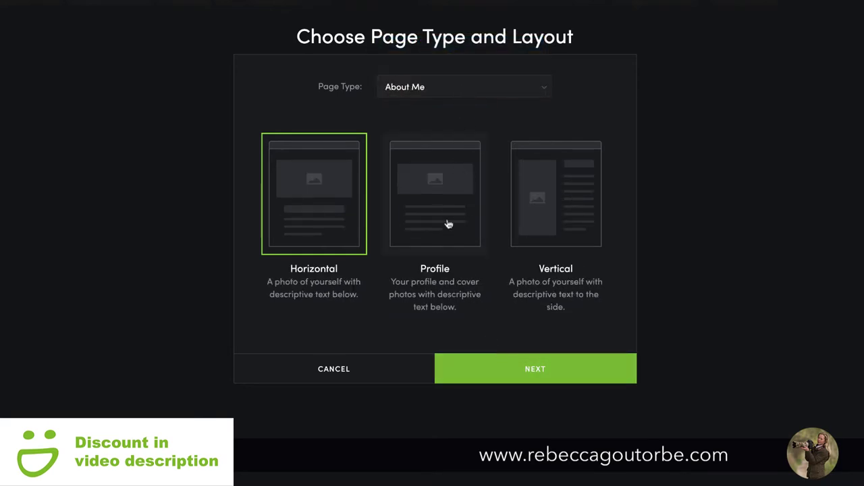
{"action": "left_click", "coordinate": [533, 208]}
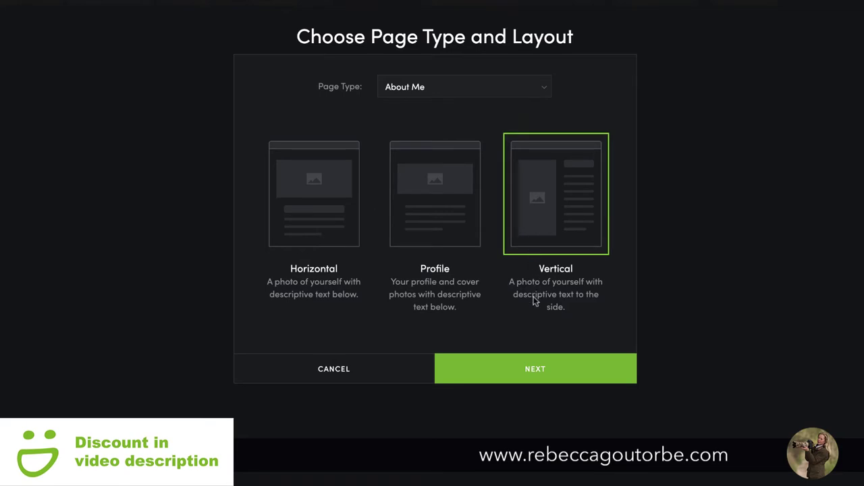
{"action": "left_click", "coordinate": [525, 372]}
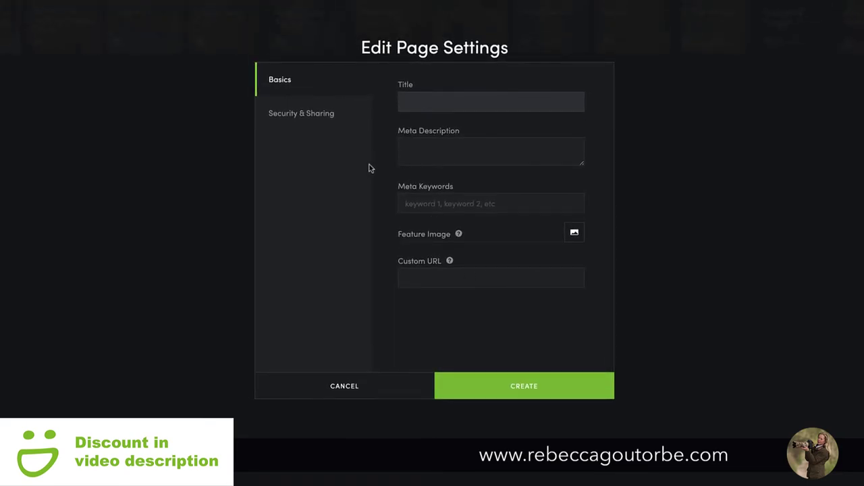
Give the new page the title About
{"action": "type", "text": "Ab"}
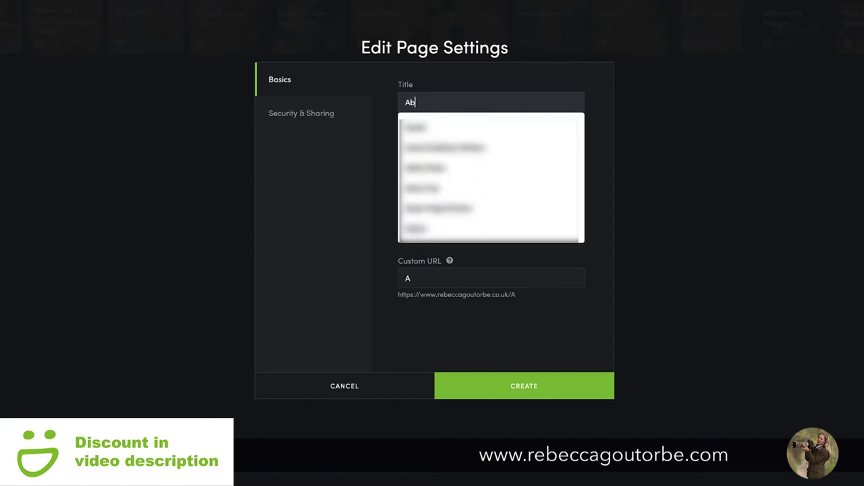
{"action": "type", "text": "out"}
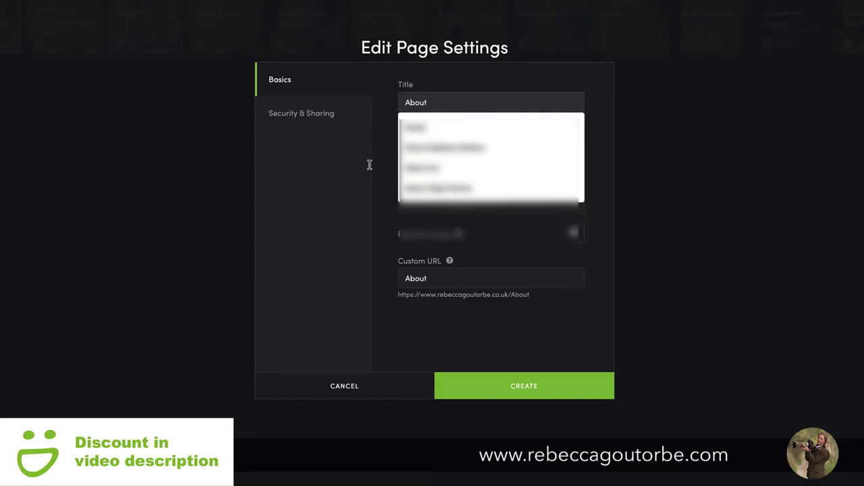
{"action": "left_click", "coordinate": [387, 181]}
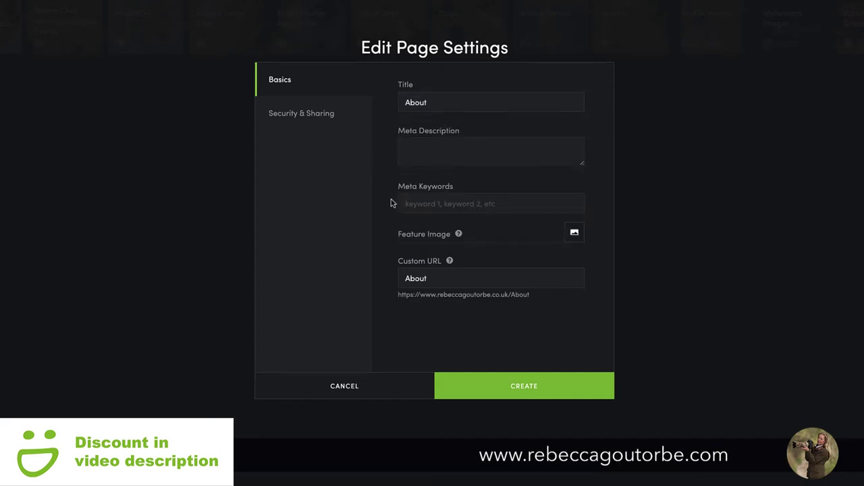
Select Public (Anyone) as the page's visibility and create the page
{"action": "left_click", "coordinate": [320, 116]}
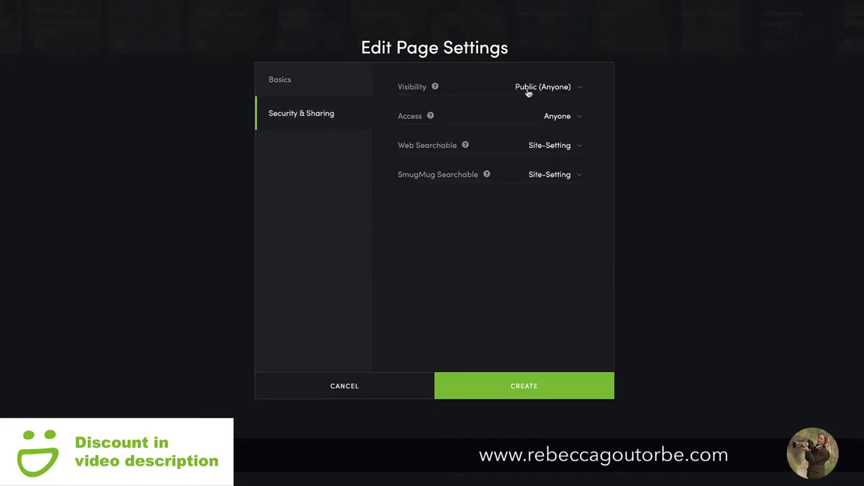
{"action": "left_click", "coordinate": [581, 89]}
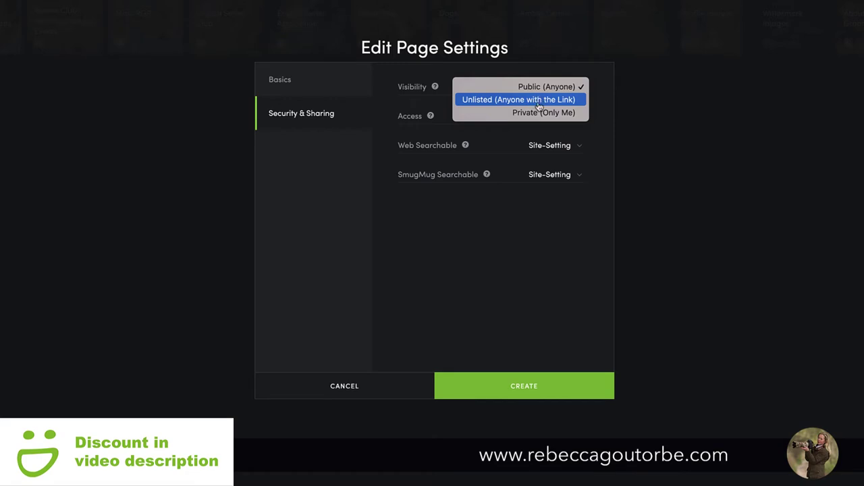
{"action": "left_click", "coordinate": [560, 87]}
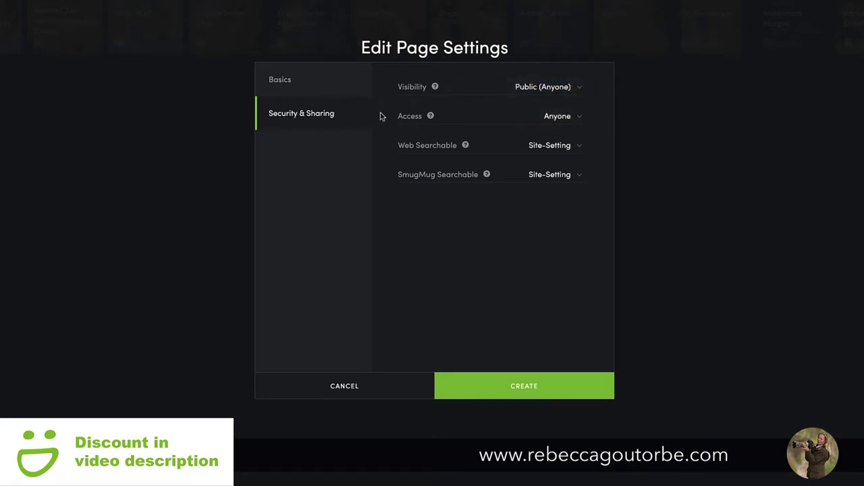
{"action": "left_click", "coordinate": [290, 83]}
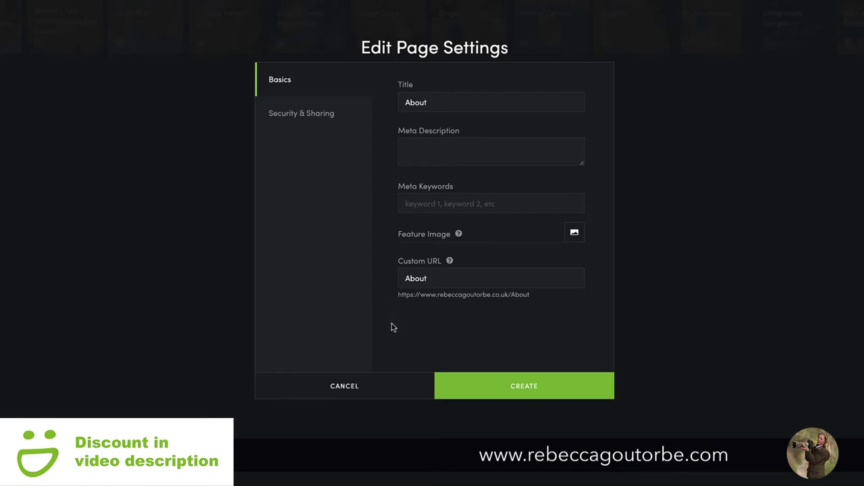
{"action": "left_click", "coordinate": [443, 387]}
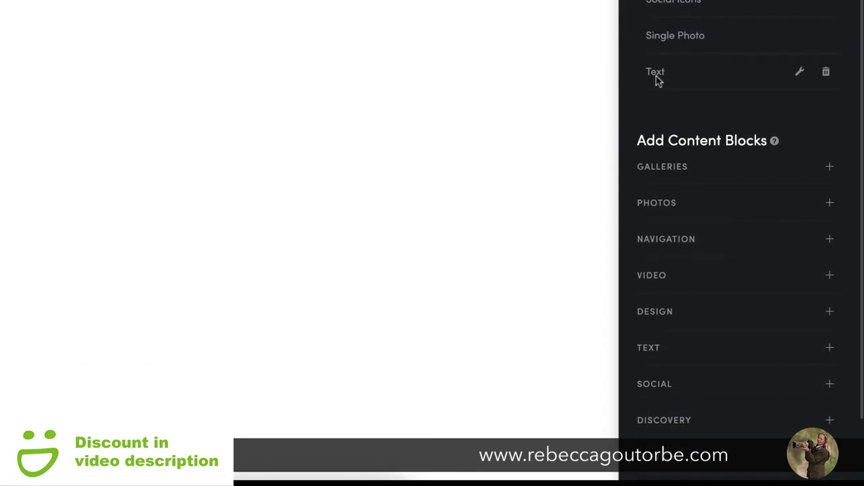
Add the photo of the woman with the dog to the empty Single Photo block beside the About Me text
{"action": "scroll", "coordinate": [658, 81], "scroll_direction": "down", "scroll_amount": 1}
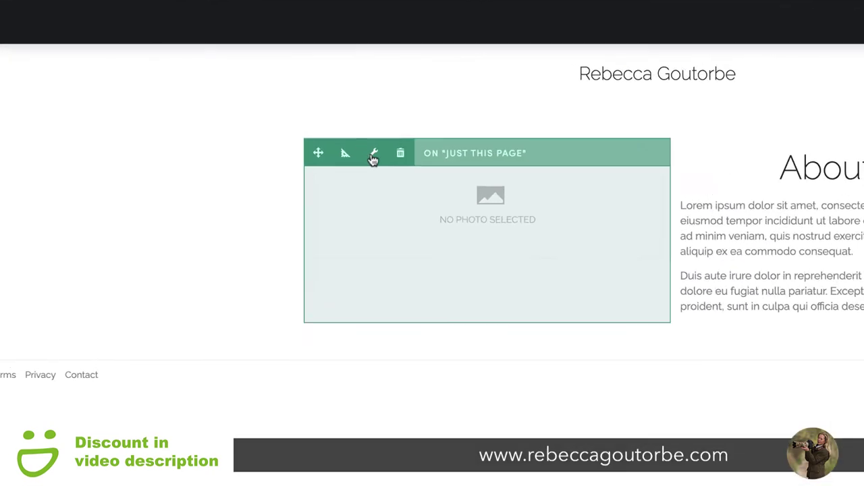
{"action": "left_click", "coordinate": [372, 155]}
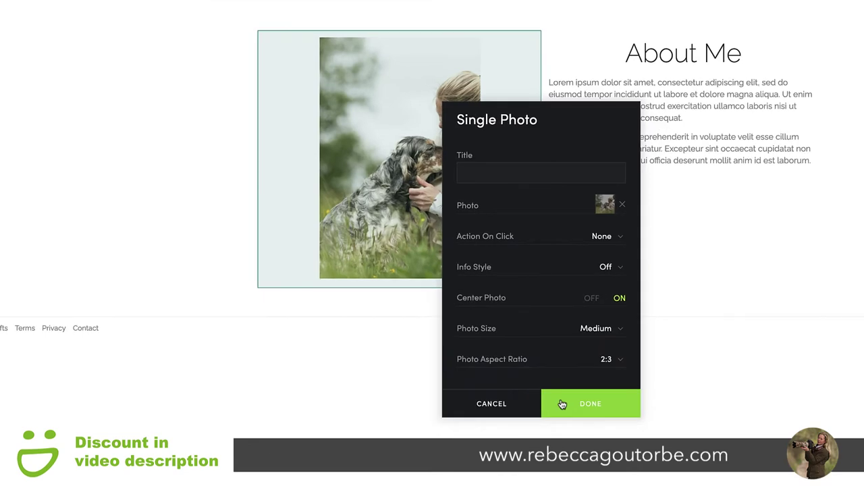
{"action": "left_click_drag", "start_coordinate": [557, 121], "coordinate": [666, 205]}
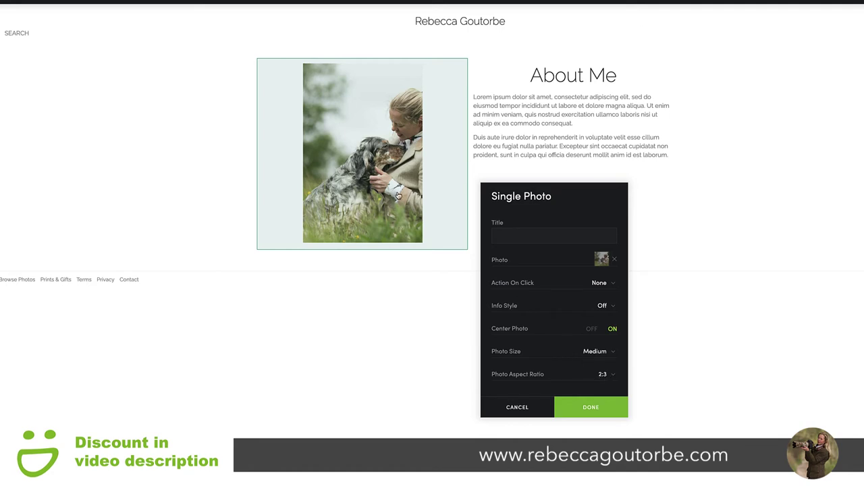
Try the Original aspect ratio on the photo, set it back to 2:3 and apply the photo block's settings
{"action": "left_click", "coordinate": [612, 371]}
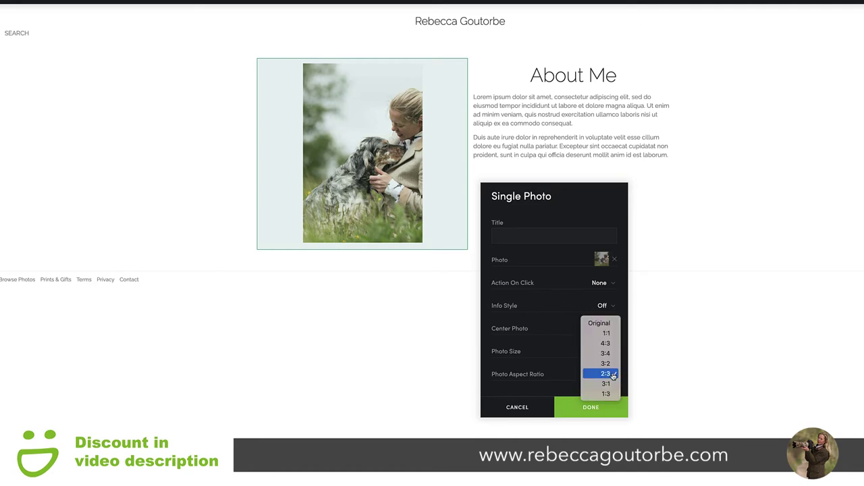
{"action": "left_click", "coordinate": [591, 323]}
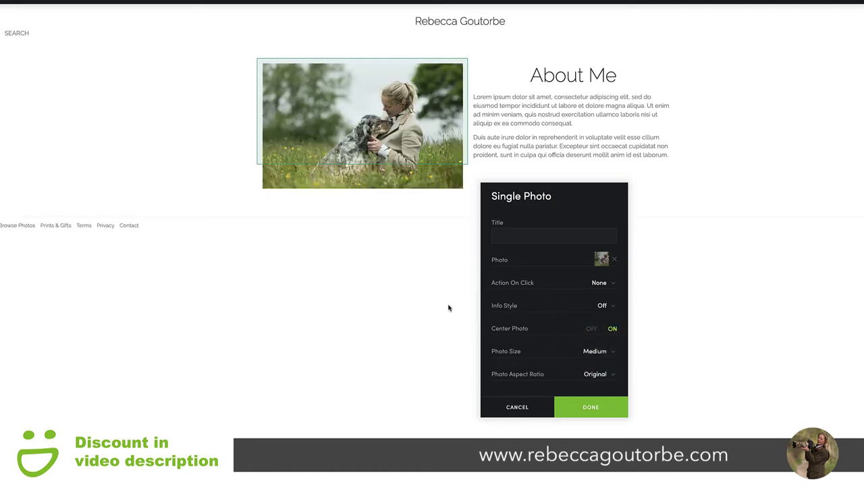
{"action": "left_click", "coordinate": [611, 373]}
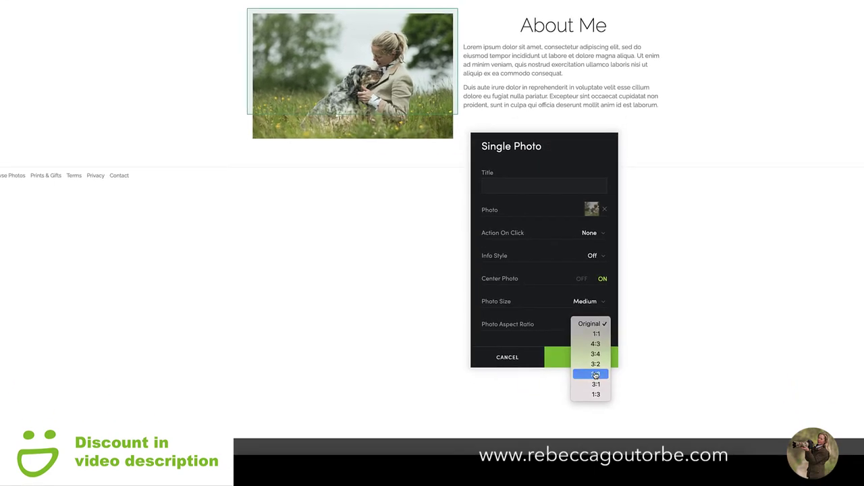
{"action": "left_click", "coordinate": [595, 375]}
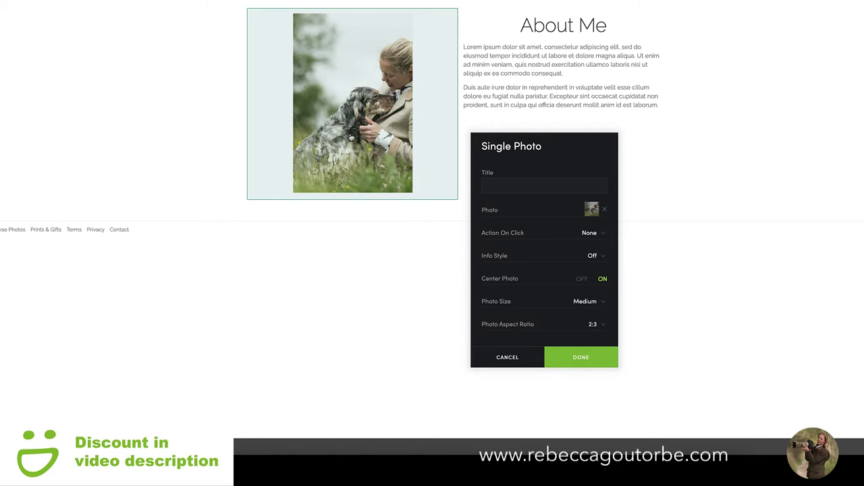
{"action": "left_click", "coordinate": [563, 361]}
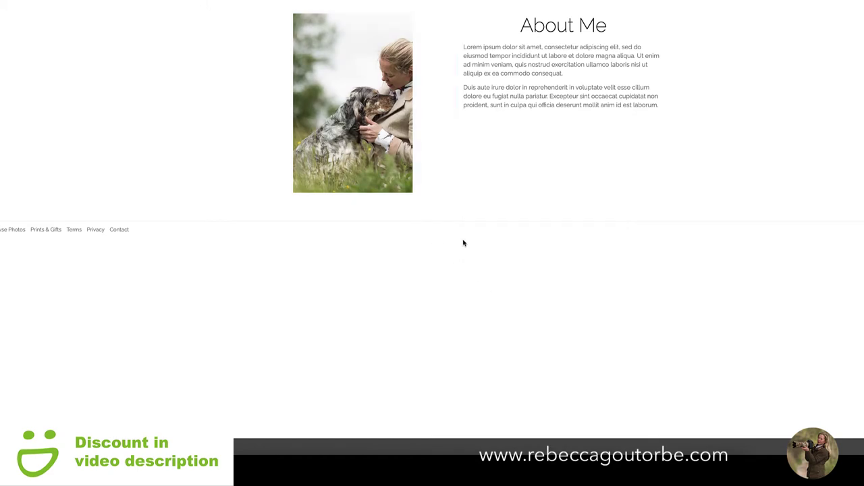
Examine the About Me text block's editing options and the Text and Video content blocks available for the page
{"action": "left_click", "coordinate": [506, 88]}
{"action": "left_click", "coordinate": [502, 89]}
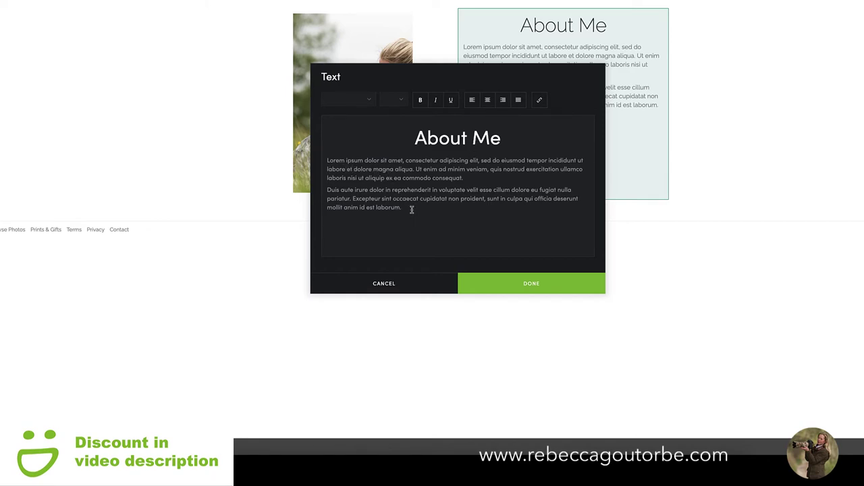
{"action": "left_click", "coordinate": [482, 286]}
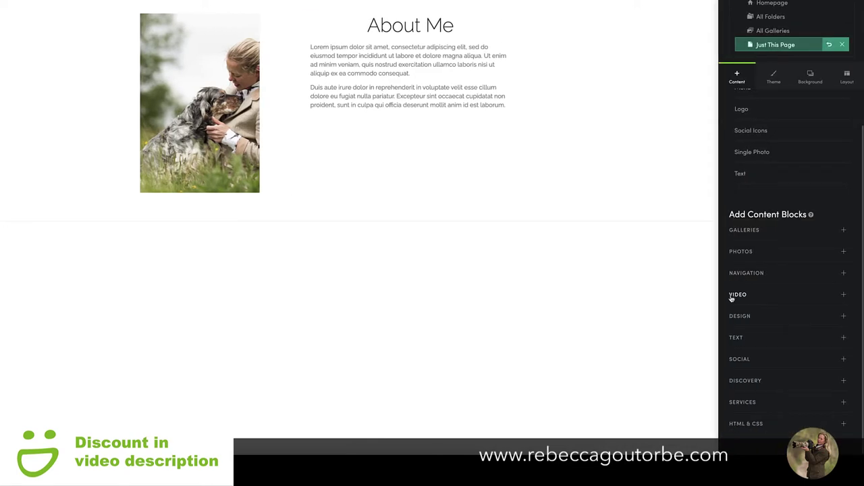
{"action": "left_click", "coordinate": [732, 337]}
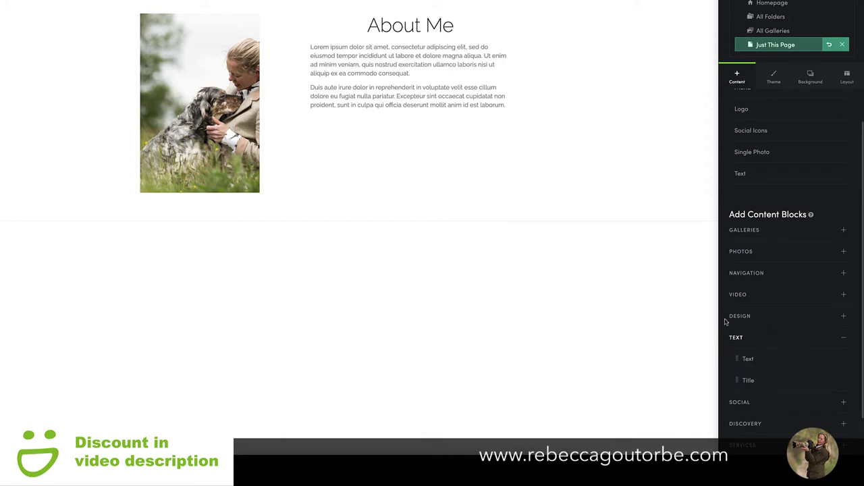
{"action": "left_click", "coordinate": [731, 296]}
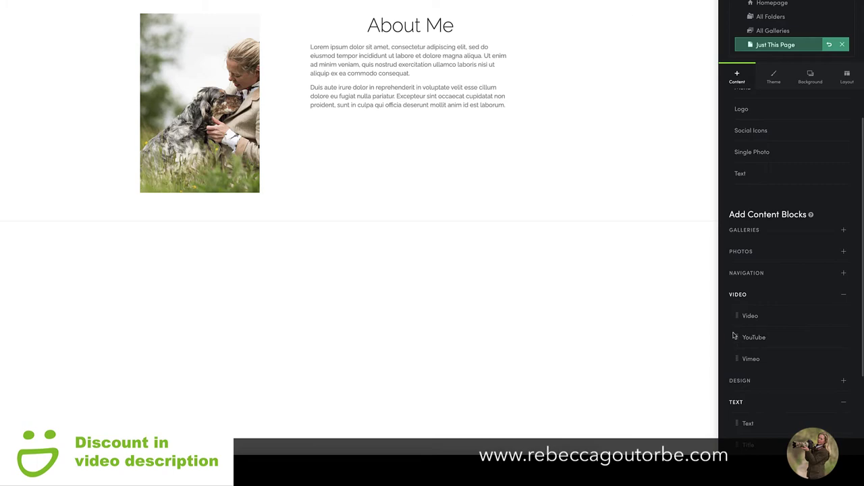
Move the photo block above the About Me text and set its aspect ratio to 3:1
{"action": "mouse_move", "coordinate": [198, 100]}
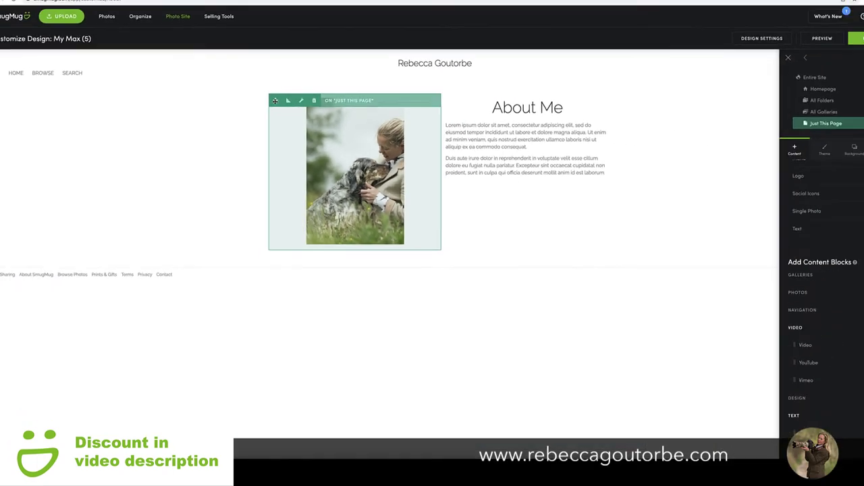
{"action": "left_click_drag", "start_coordinate": [275, 101], "coordinate": [472, 112]}
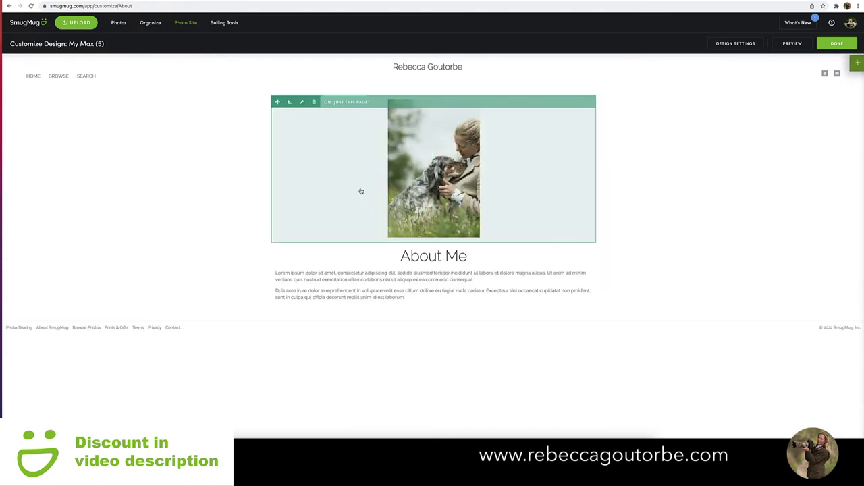
{"action": "left_click", "coordinate": [303, 102]}
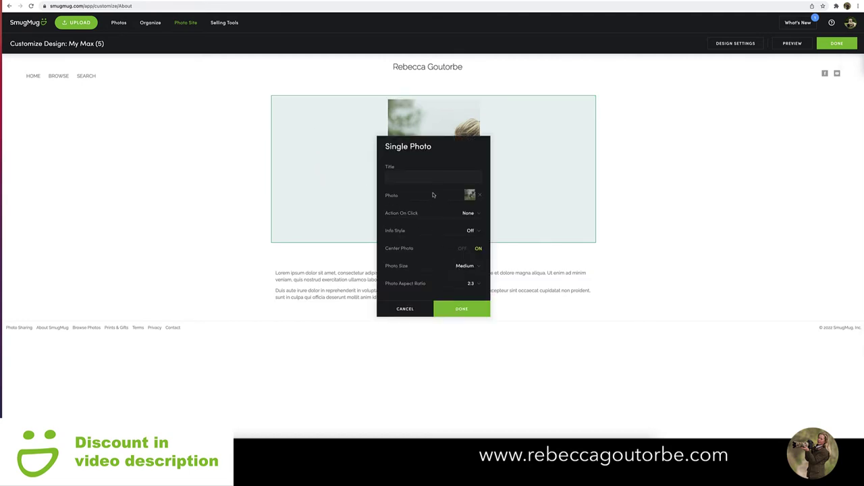
{"action": "left_click_drag", "start_coordinate": [431, 153], "coordinate": [536, 244]}
{"action": "left_click", "coordinate": [585, 377]}
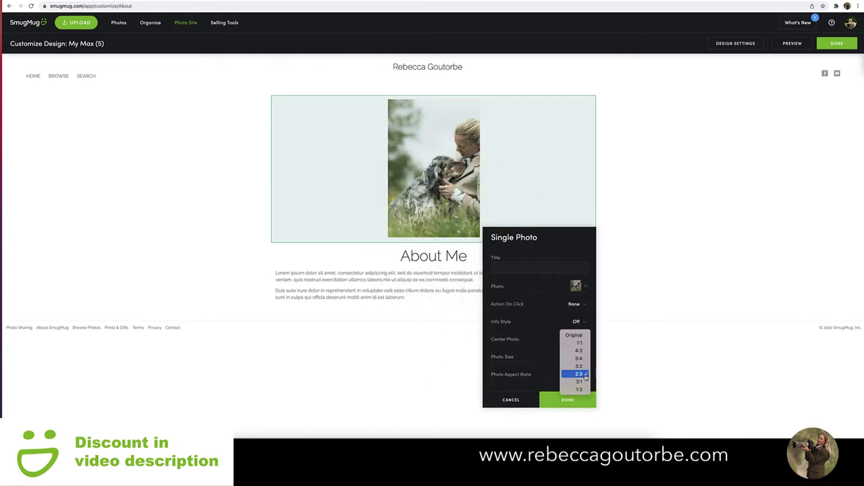
{"action": "left_click", "coordinate": [579, 382]}
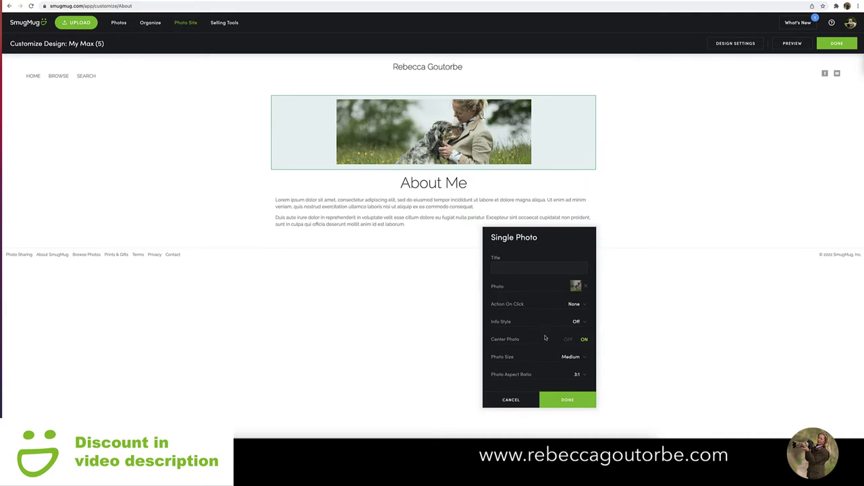
{"action": "left_click", "coordinate": [559, 400]}
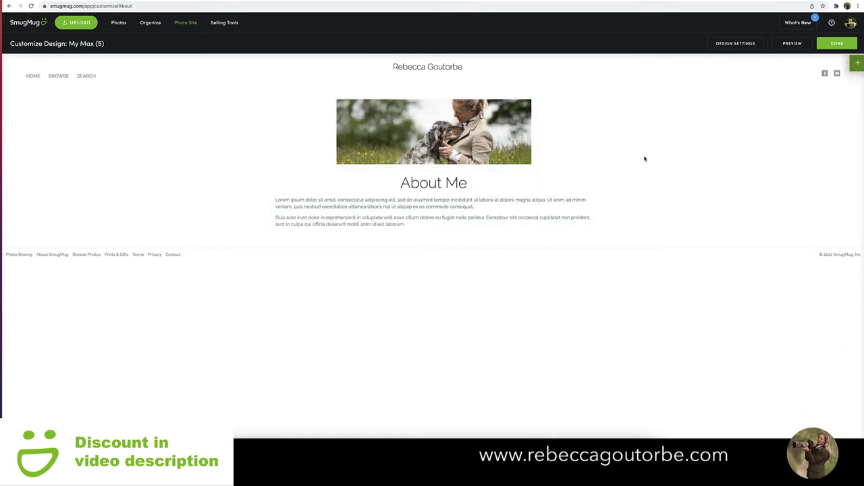
Change the layout of just this page to Stretchy
{"action": "left_click", "coordinate": [857, 63]}
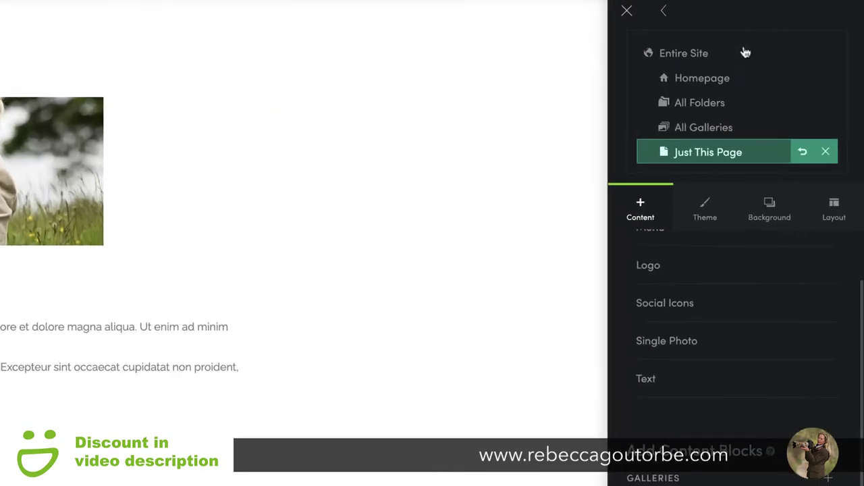
{"action": "left_click", "coordinate": [830, 217]}
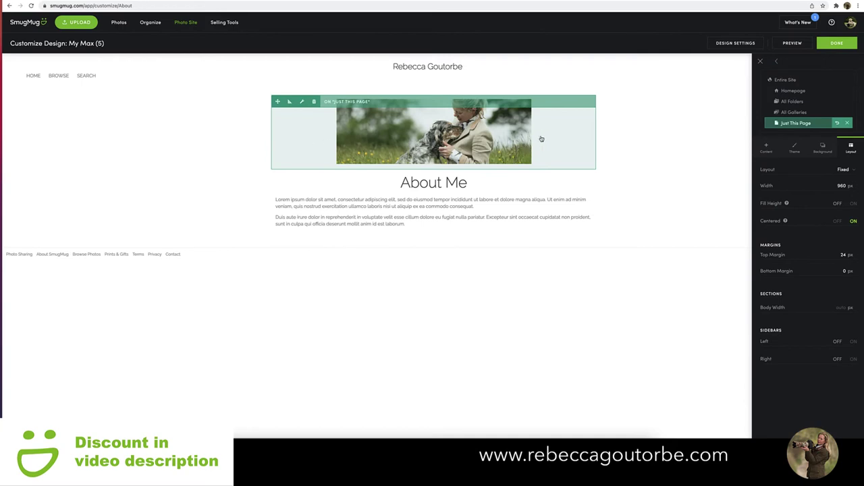
{"action": "left_click", "coordinate": [853, 171]}
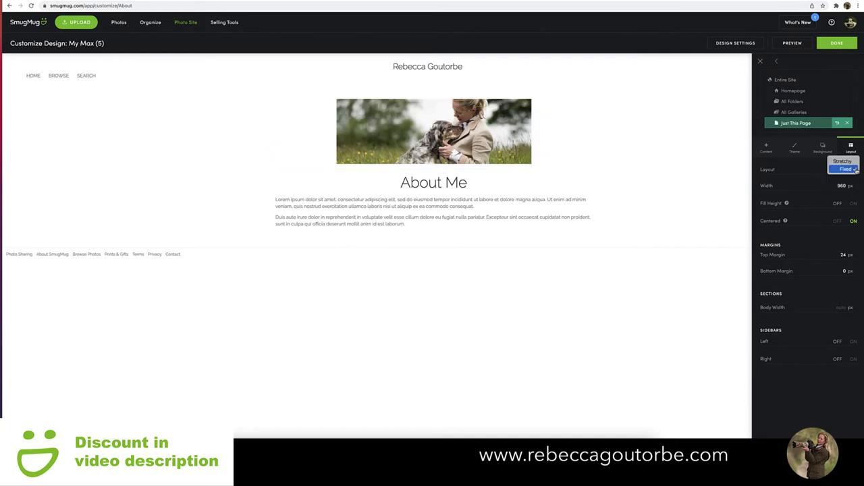
{"action": "left_click", "coordinate": [840, 162]}
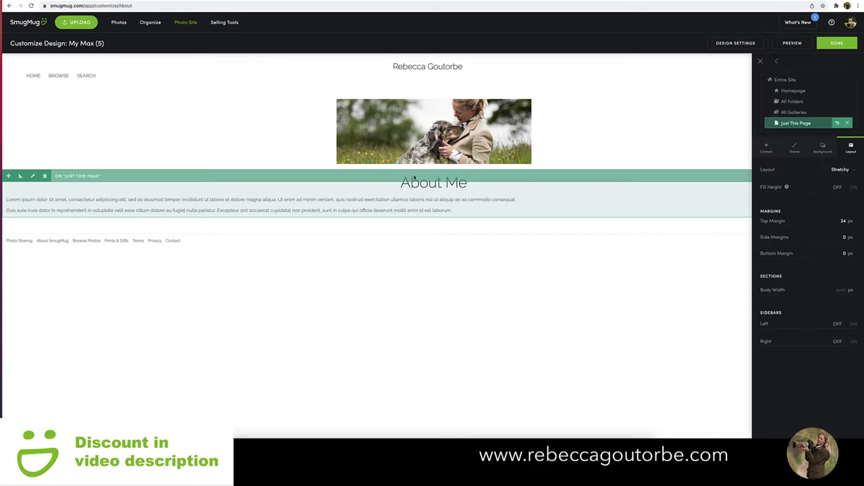
Set the photo's size to Fill Width and view the page without the design options
{"action": "left_click", "coordinate": [367, 139]}
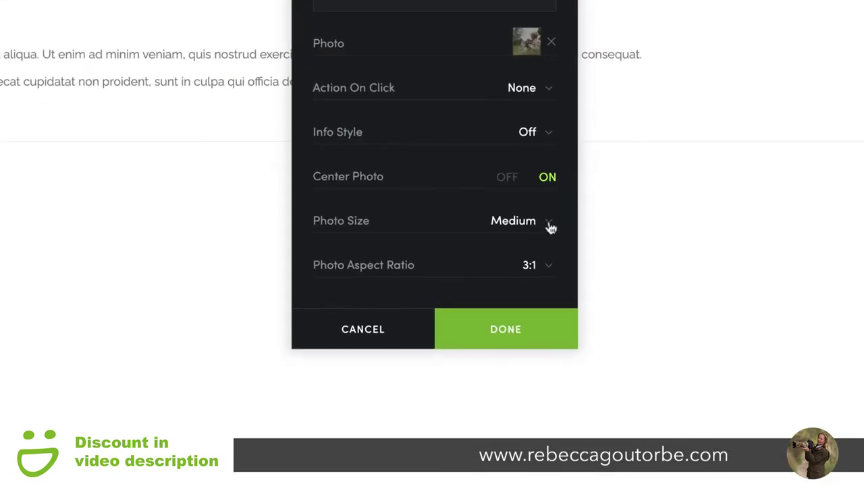
{"action": "left_click", "coordinate": [478, 266]}
{"action": "left_click", "coordinate": [508, 333]}
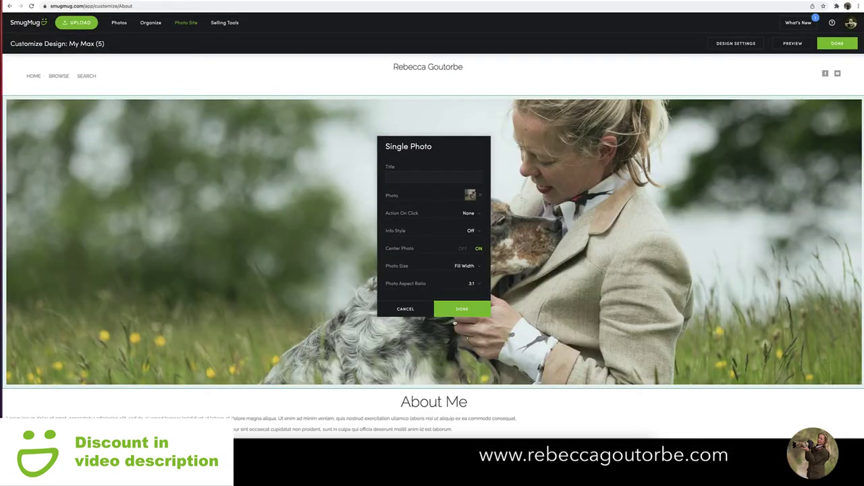
{"action": "left_click", "coordinate": [455, 311]}
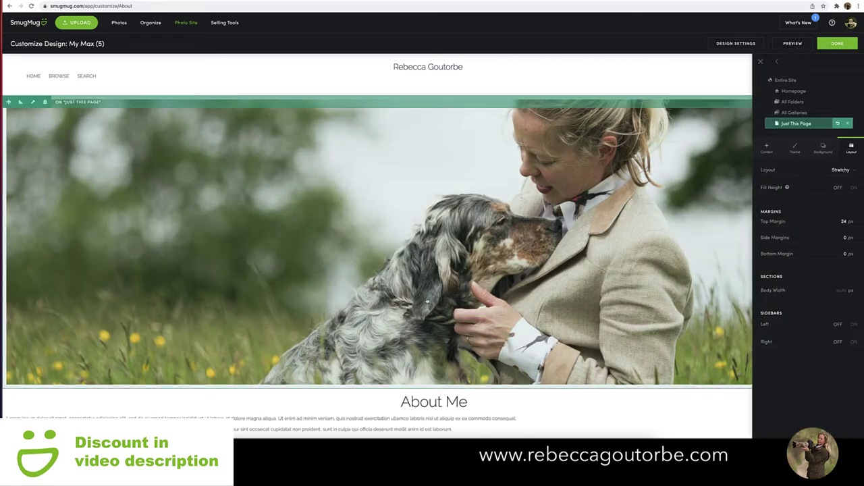
{"action": "left_click", "coordinate": [760, 61]}
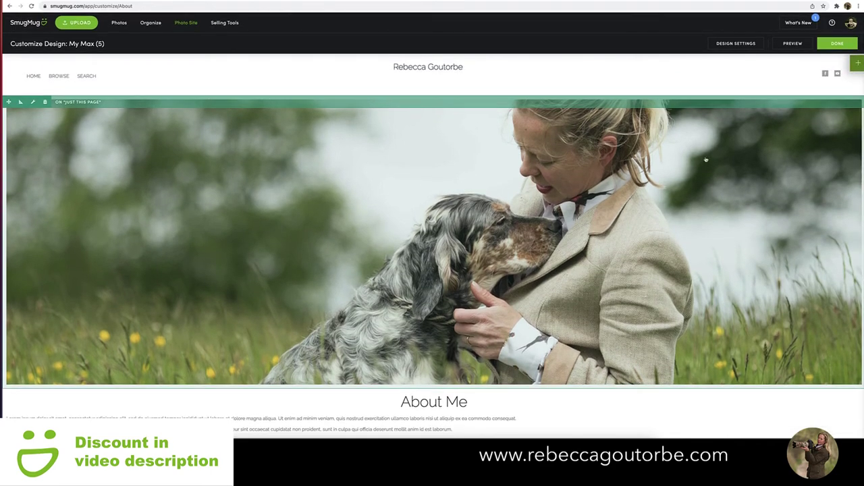
Center the two body paragraphs under the About Me heading
{"action": "left_click", "coordinate": [858, 65]}
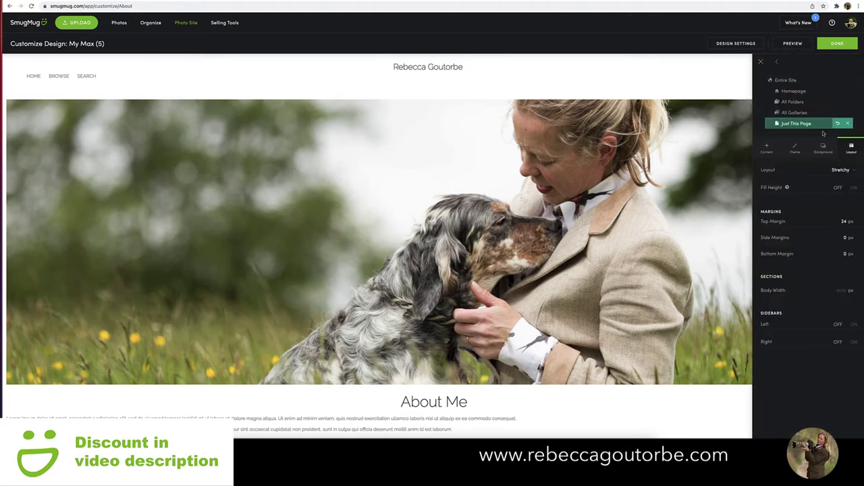
{"action": "scroll", "coordinate": [378, 236], "scroll_direction": "down", "scroll_amount": 1}
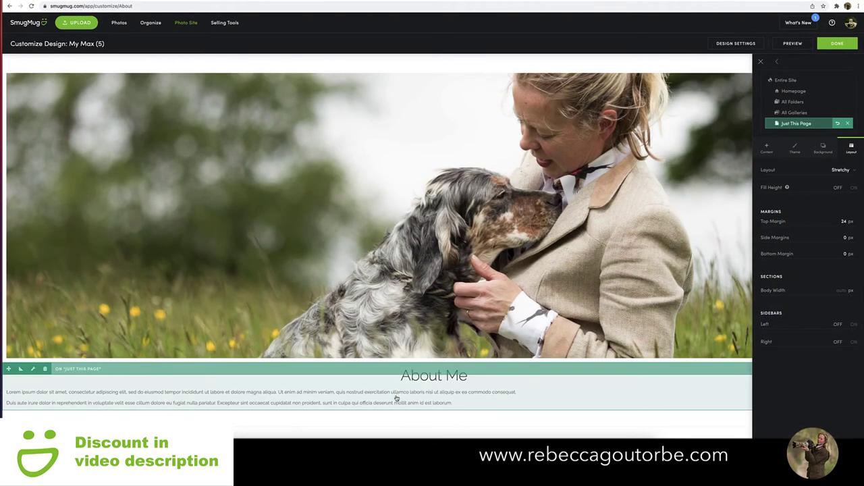
{"action": "left_click", "coordinate": [396, 399]}
{"action": "left_click_drag", "start_coordinate": [396, 252], "coordinate": [337, 210]}
{"action": "left_click", "coordinate": [456, 166]}
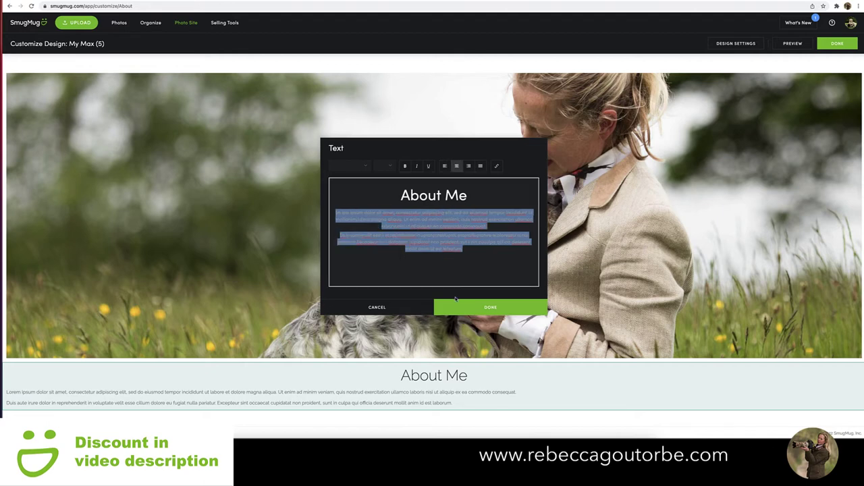
{"action": "left_click", "coordinate": [464, 307]}
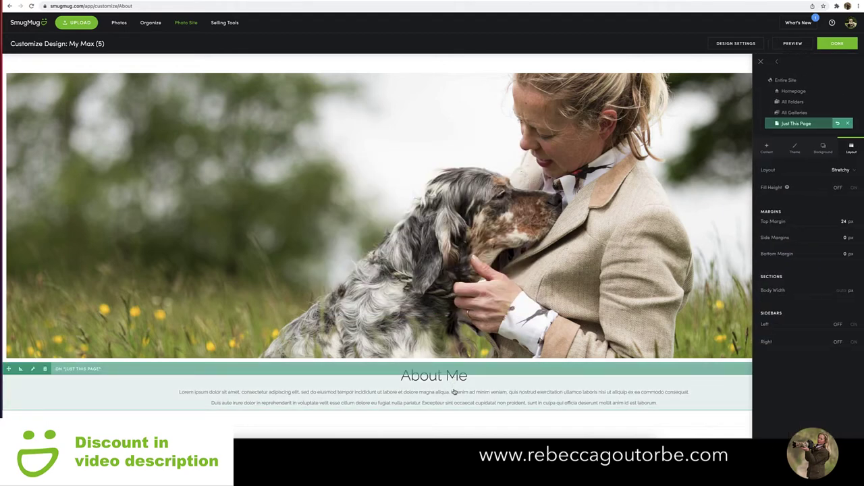
Set the page's side margins to 100 px and view the full page
{"action": "scroll", "coordinate": [437, 332], "scroll_direction": "up", "scroll_amount": 1}
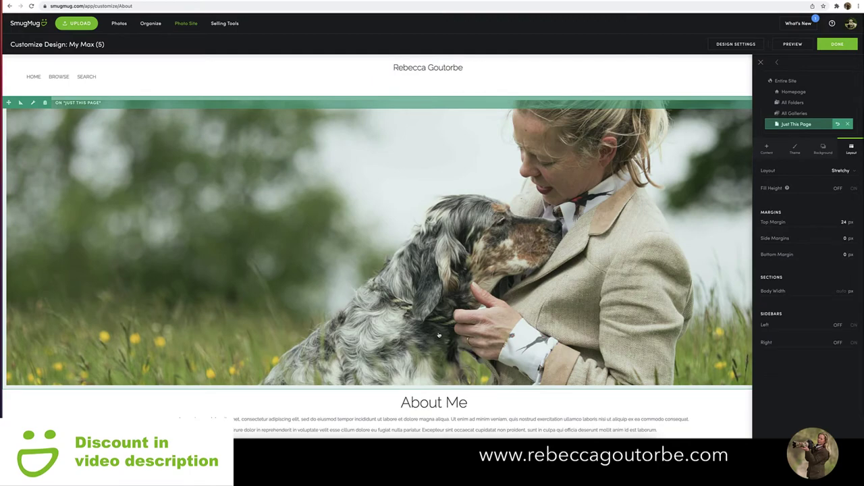
{"action": "scroll", "coordinate": [438, 332], "scroll_direction": "down", "scroll_amount": 1}
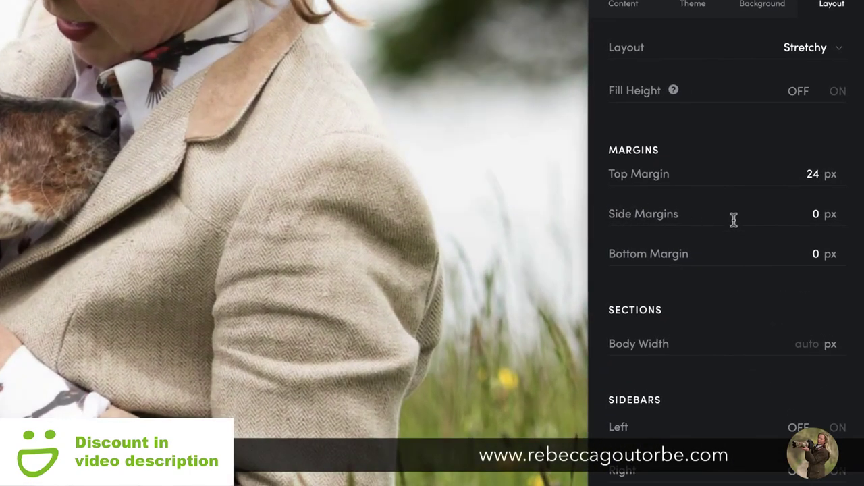
{"action": "double_click", "coordinate": [805, 214]}
{"action": "type", "text": "100"}
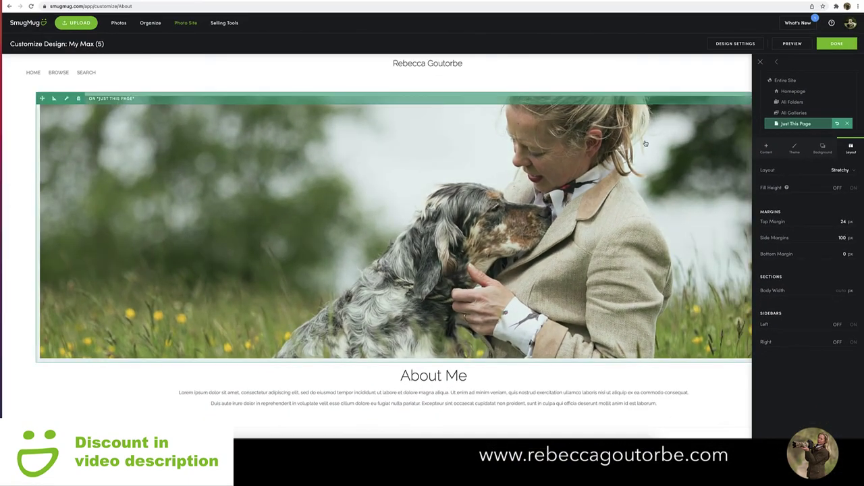
{"action": "left_click", "coordinate": [761, 63]}
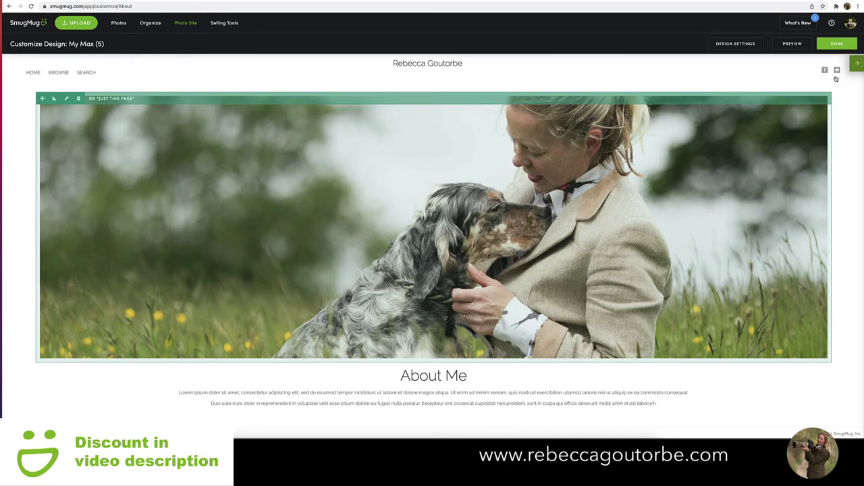
Publish the changes to the About page and open the site's Organize area
{"action": "left_click", "coordinate": [829, 43]}
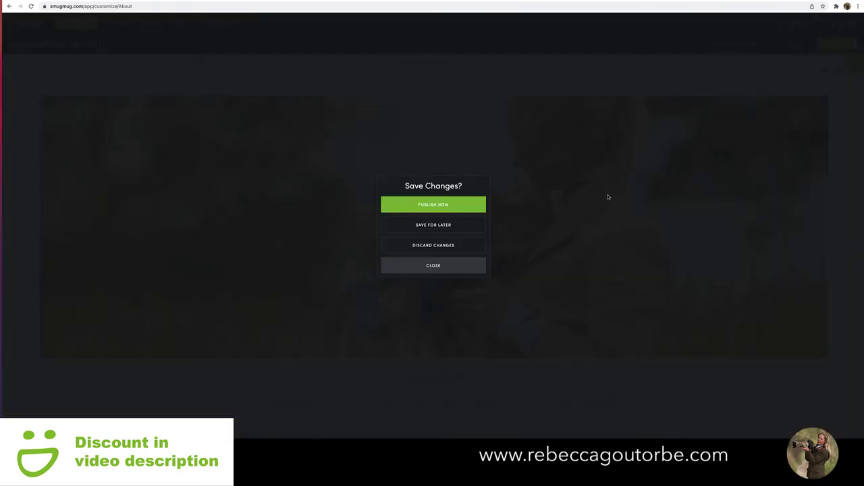
{"action": "left_click", "coordinate": [413, 206]}
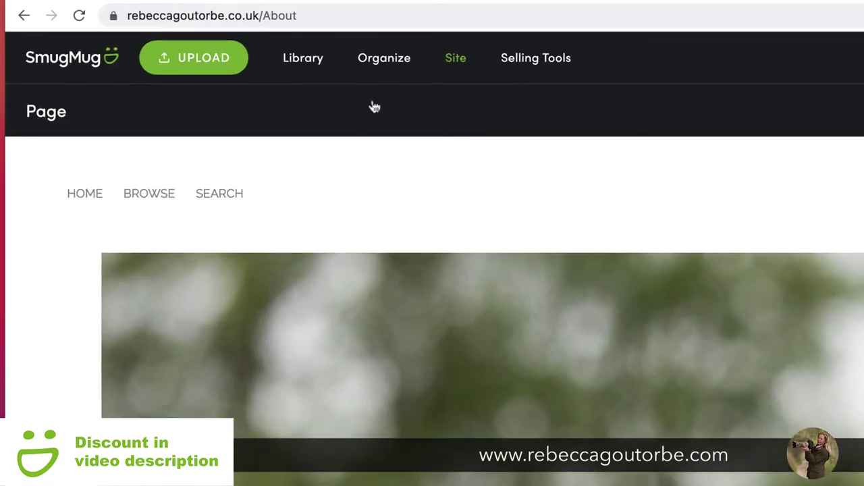
{"action": "left_click", "coordinate": [379, 65]}
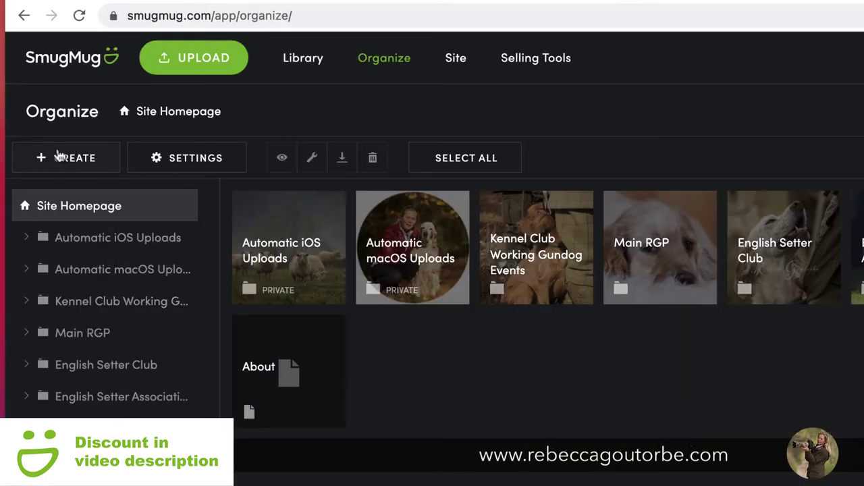
Create a new page of type Custom from scratch with the title Dog Events
{"action": "left_click", "coordinate": [64, 158]}
{"action": "left_click", "coordinate": [72, 338]}
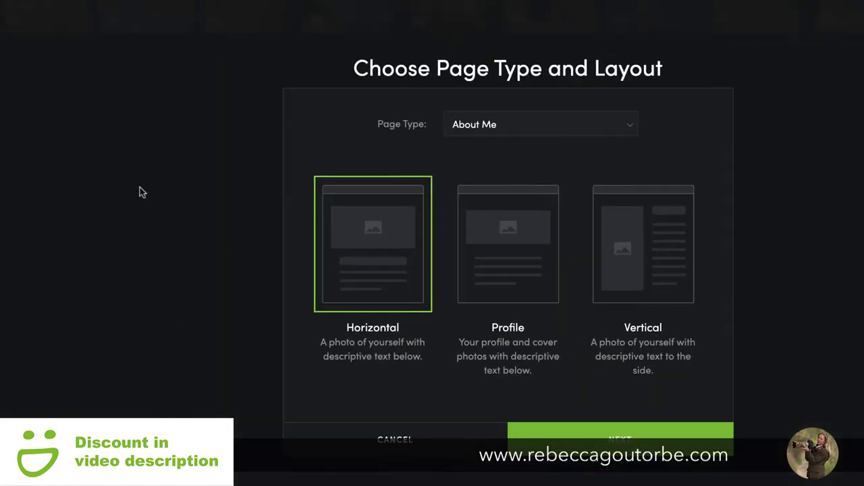
{"action": "left_click", "coordinate": [631, 124]}
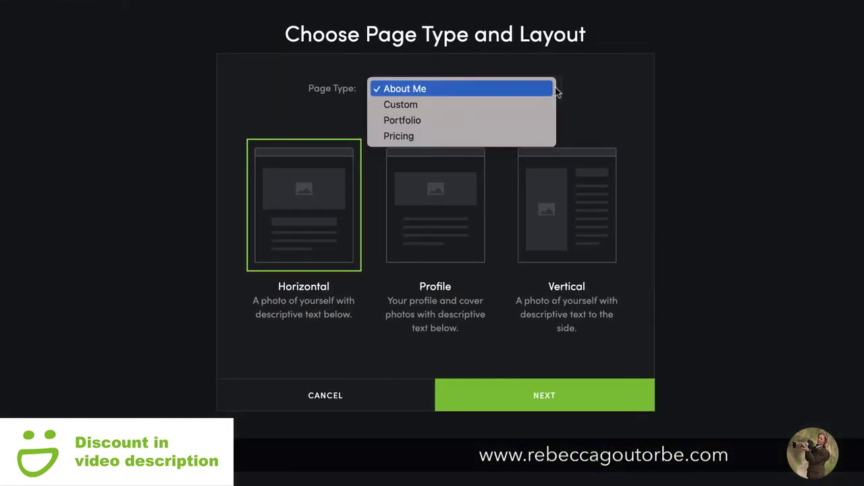
{"action": "left_click", "coordinate": [414, 111]}
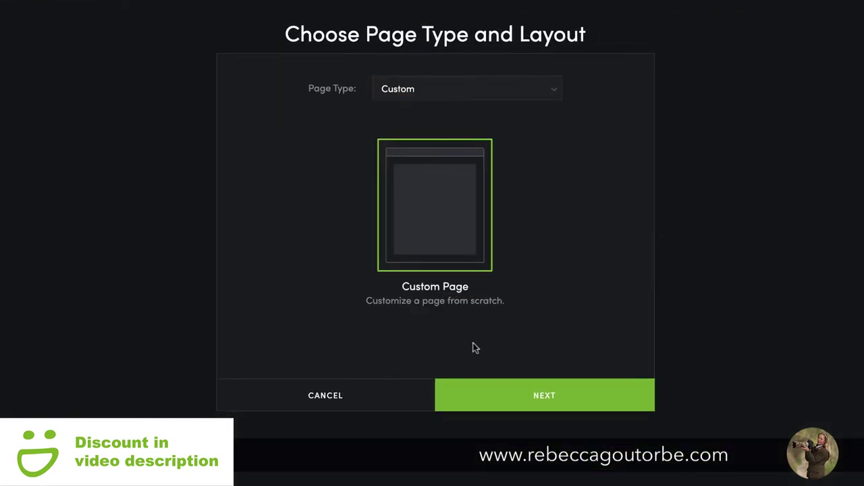
{"action": "left_click", "coordinate": [520, 397]}
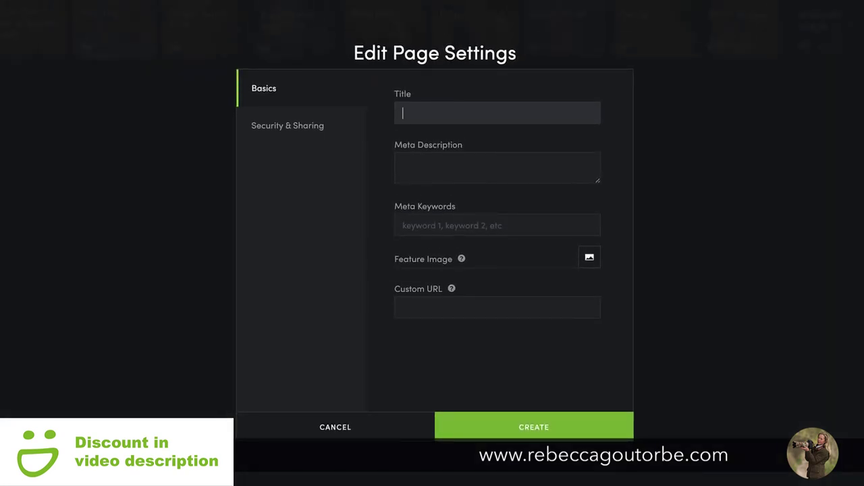
{"action": "type", "text": "Dog Event"}
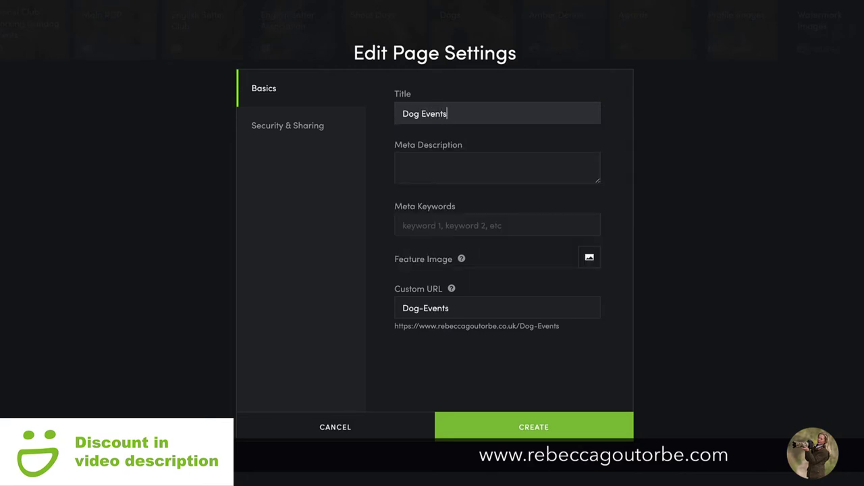
{"action": "type", "text": "s"}
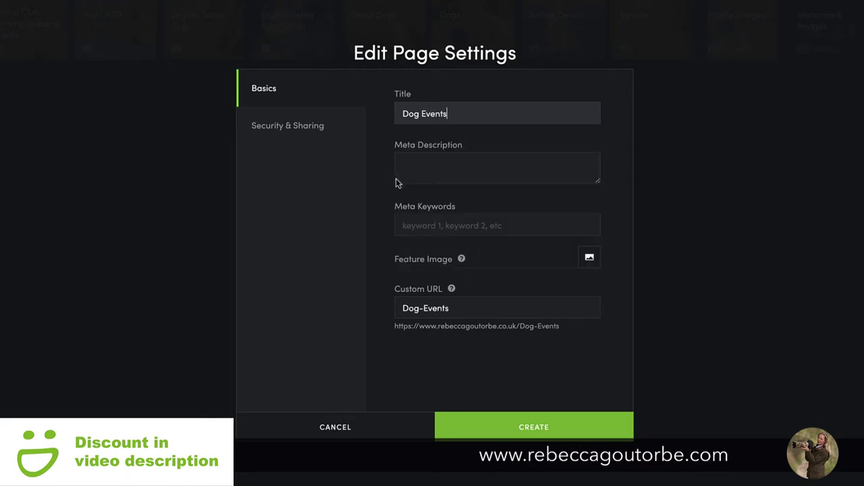
{"action": "left_click", "coordinate": [482, 428]}
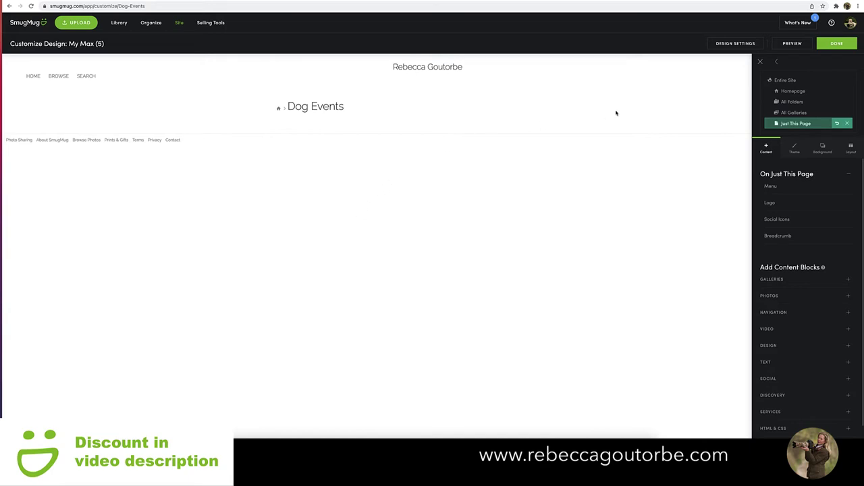
Check the Dog Events breadcrumb's settings without changing them, and delete the breadcrumb from just this page
{"action": "mouse_move", "coordinate": [301, 111]}
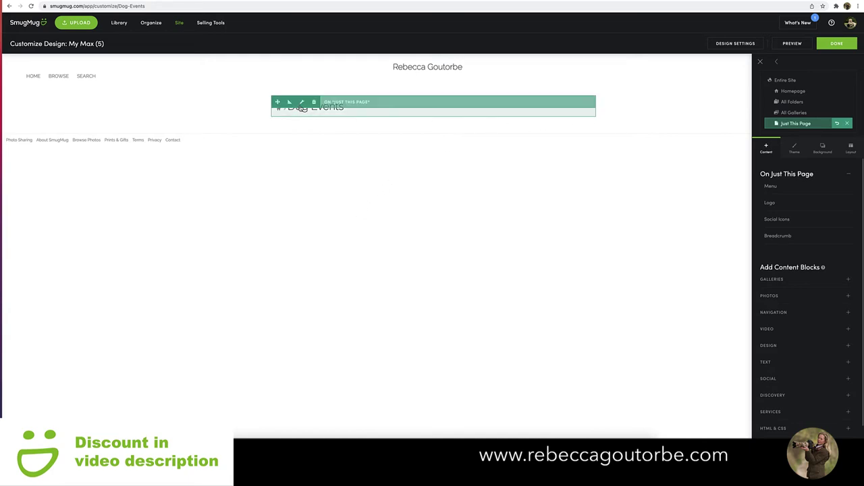
{"action": "left_click", "coordinate": [305, 112]}
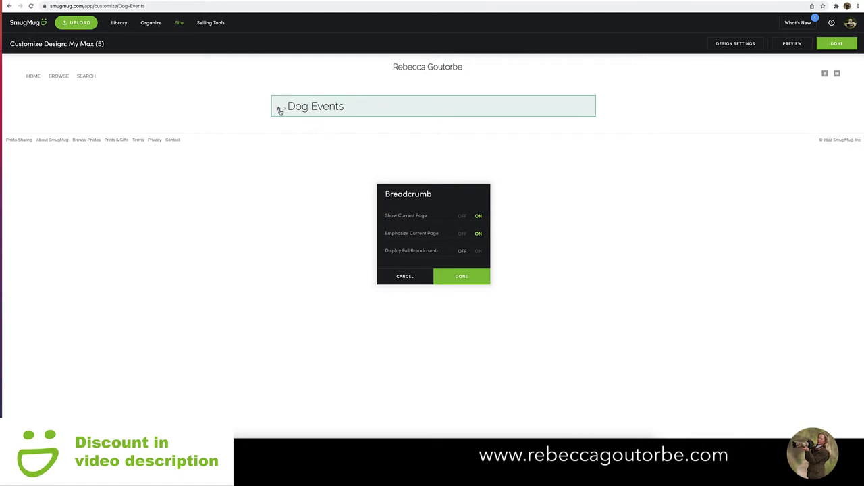
{"action": "left_click", "coordinate": [405, 276]}
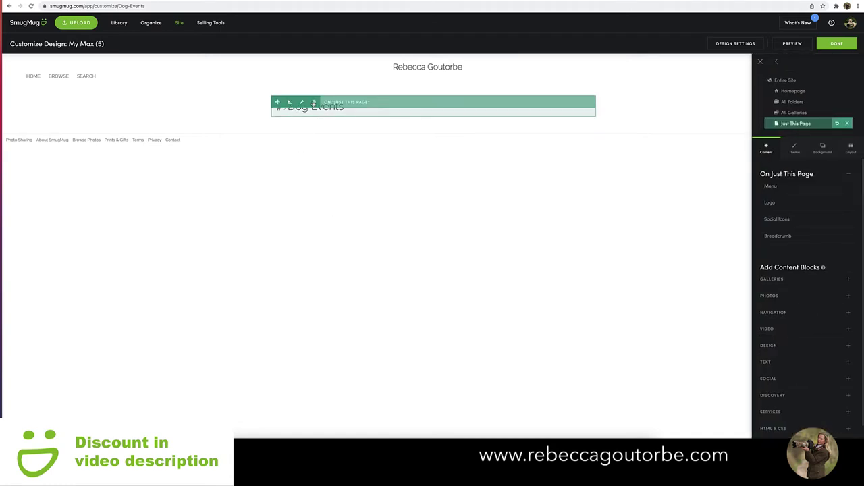
{"action": "left_click", "coordinate": [314, 102]}
{"action": "left_click", "coordinate": [446, 256]}
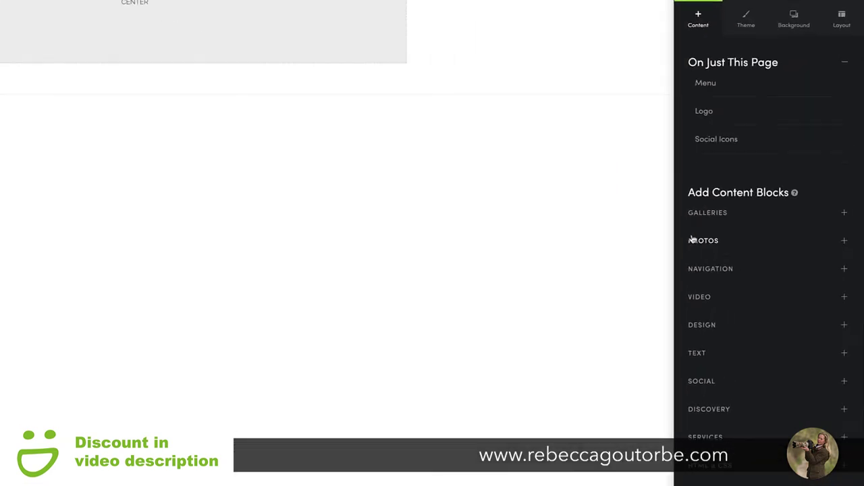
Add a Carousel photo block to the page and set its photo source to Photos I Choose
{"action": "left_click", "coordinate": [628, 204]}
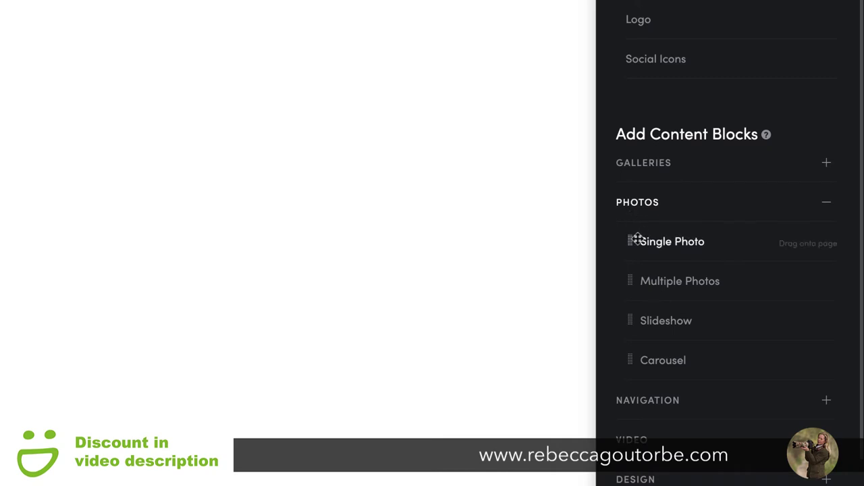
{"action": "left_click_drag", "start_coordinate": [652, 365], "coordinate": [421, 128]}
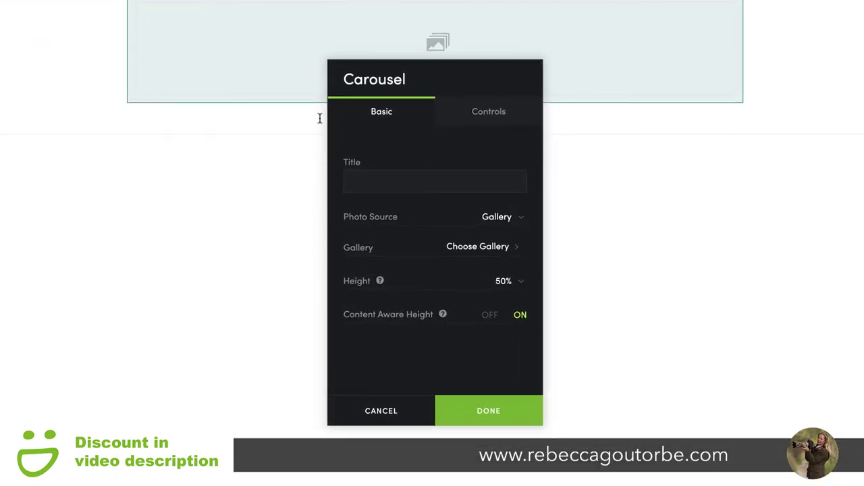
{"action": "left_click", "coordinate": [488, 219]}
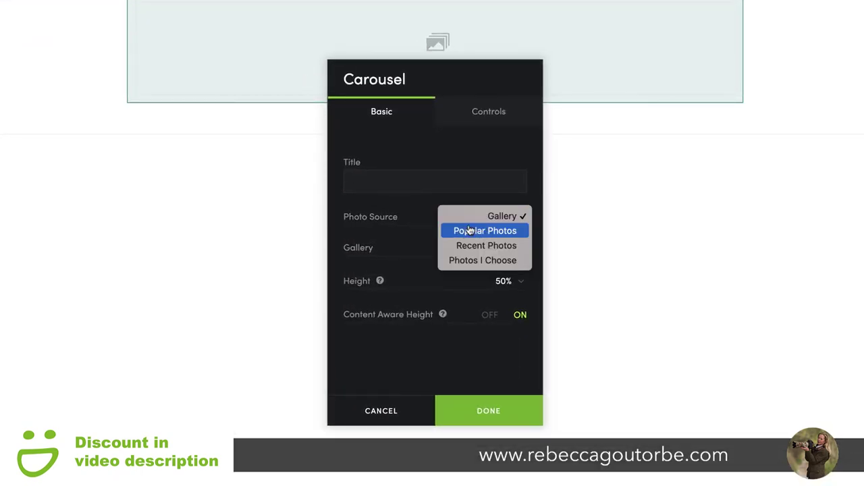
{"action": "left_click", "coordinate": [465, 262]}
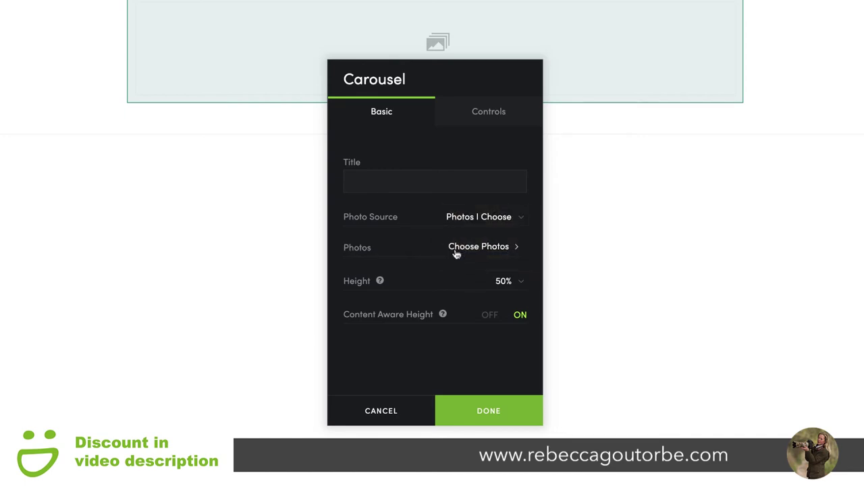
Choose nine carousel photos from Kennel Club Working Gundog Events, including the Pointing Breeds Weekend March 2016 and Hunt Point Retrieve Championship 2017 galleries
{"action": "left_click", "coordinate": [457, 248]}
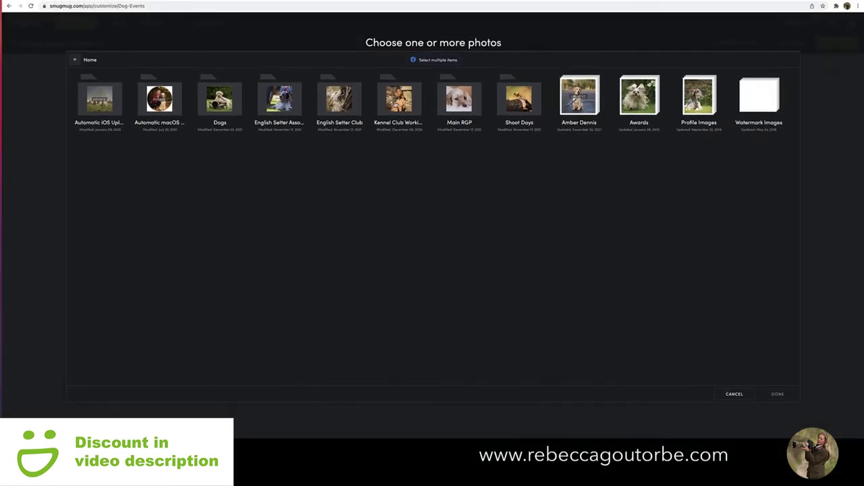
{"action": "left_click", "coordinate": [397, 101]}
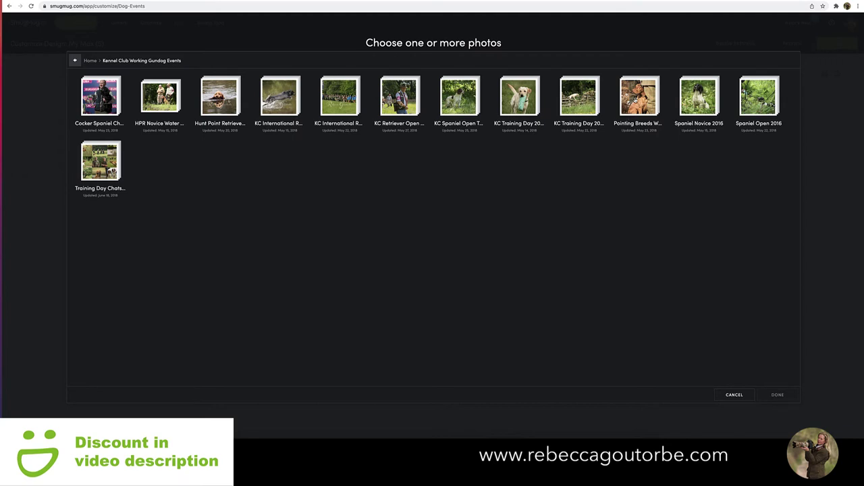
{"action": "left_click", "coordinate": [636, 102]}
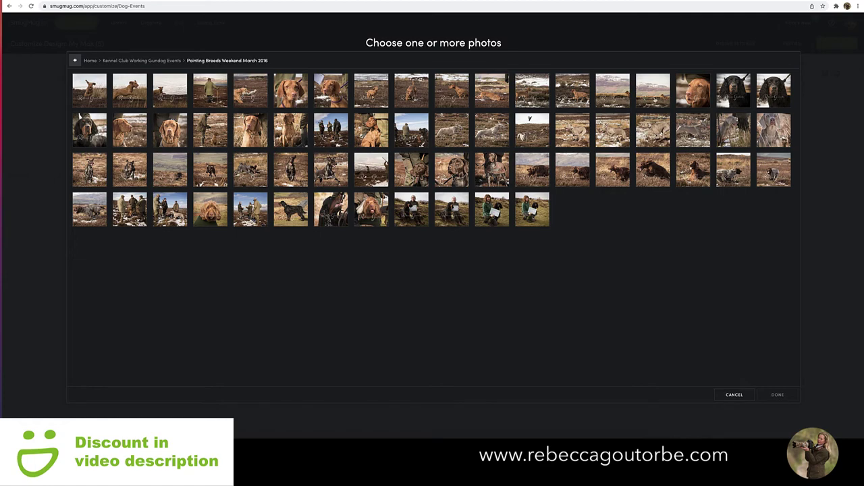
{"action": "left_click", "coordinate": [647, 104]}
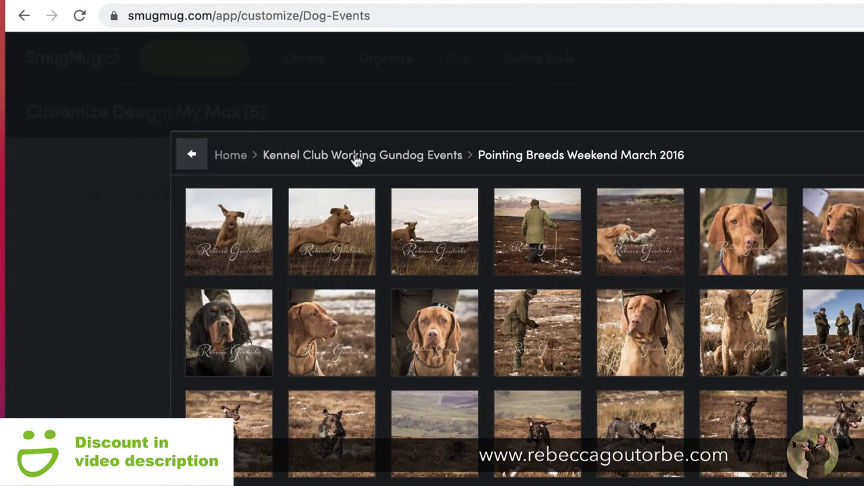
{"action": "left_click", "coordinate": [302, 159]}
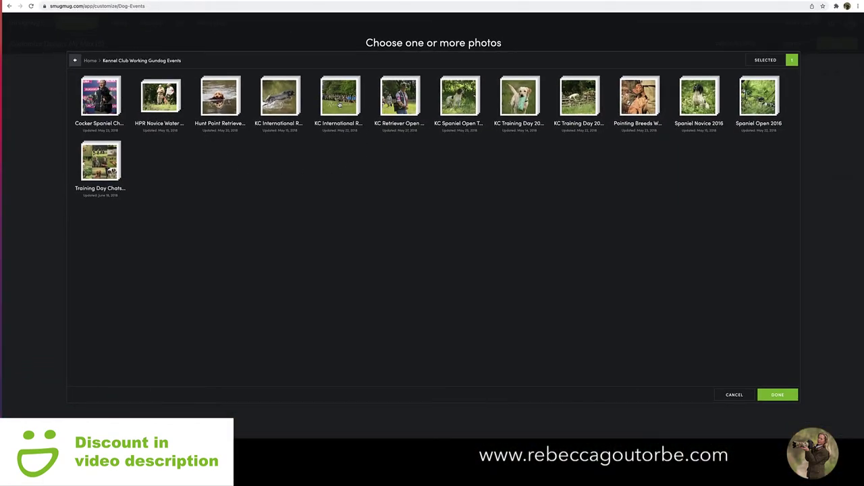
{"action": "left_click", "coordinate": [220, 102]}
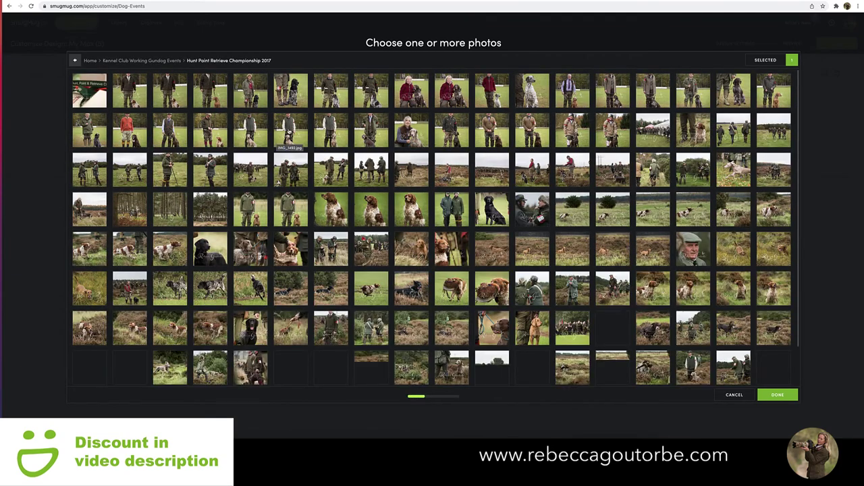
{"action": "left_click", "coordinate": [289, 133]}
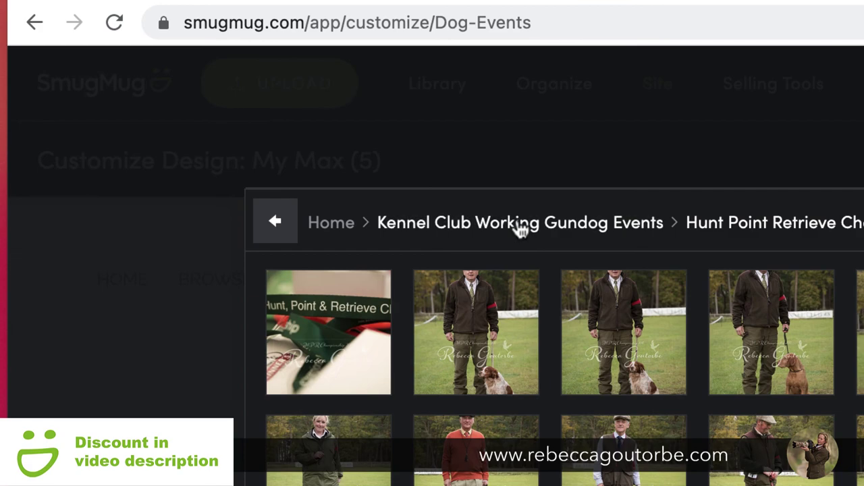
{"action": "left_click", "coordinate": [434, 190]}
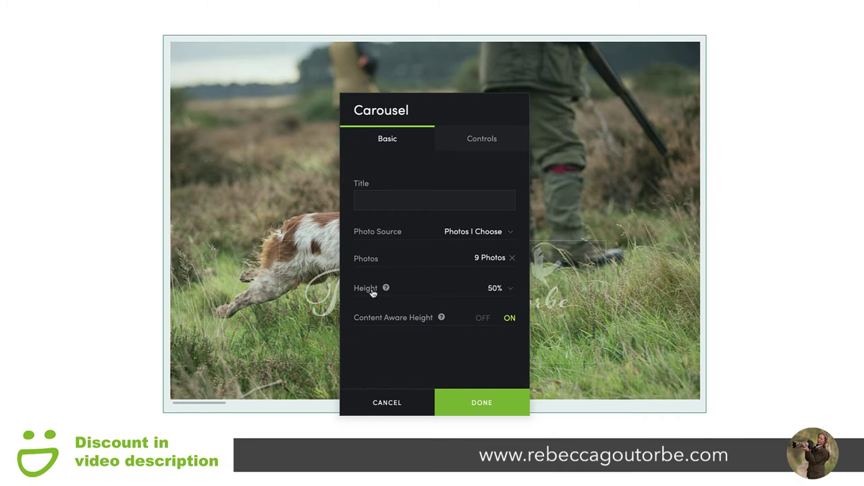
Try a height of 100% for the carousel and set it back to 50%
{"action": "left_click", "coordinate": [511, 291]}
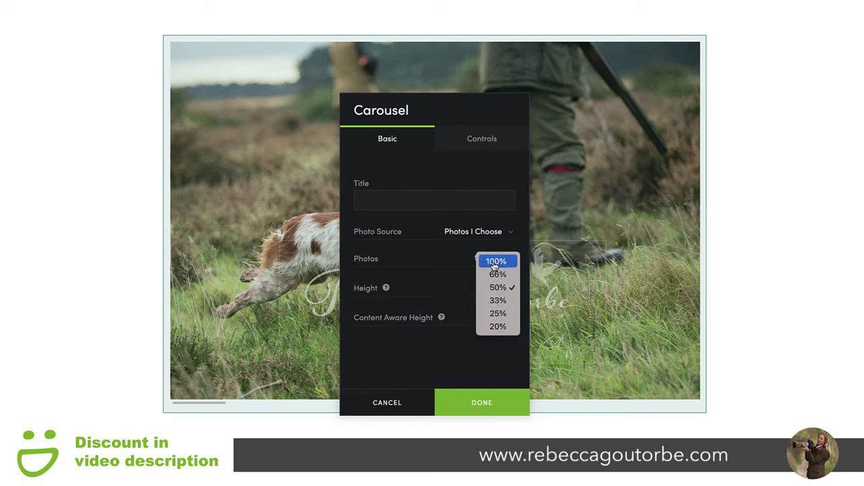
{"action": "left_click", "coordinate": [494, 263]}
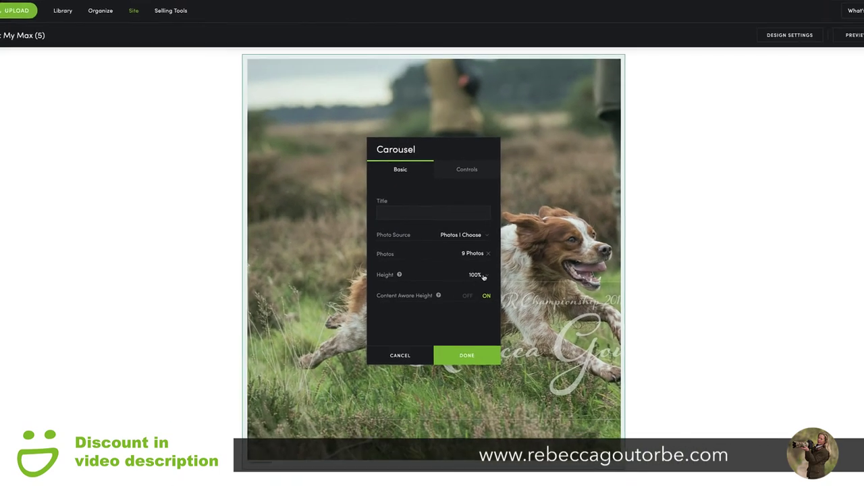
{"action": "left_click", "coordinate": [482, 277]}
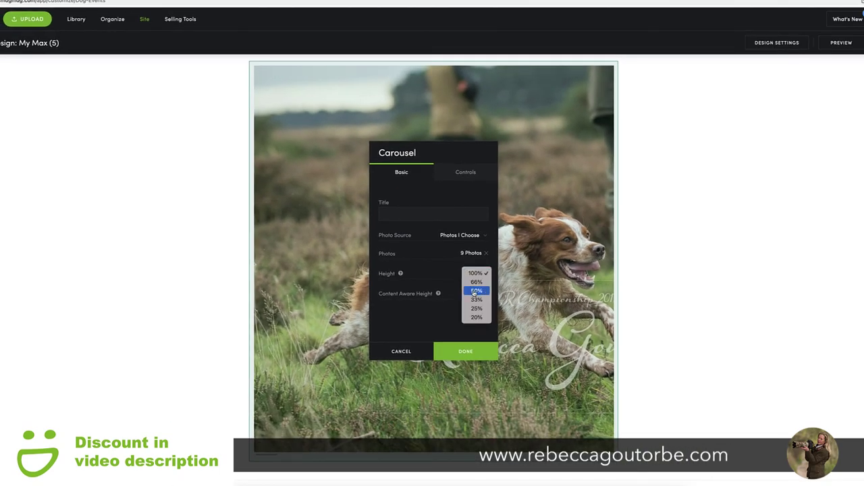
{"action": "left_click", "coordinate": [475, 292]}
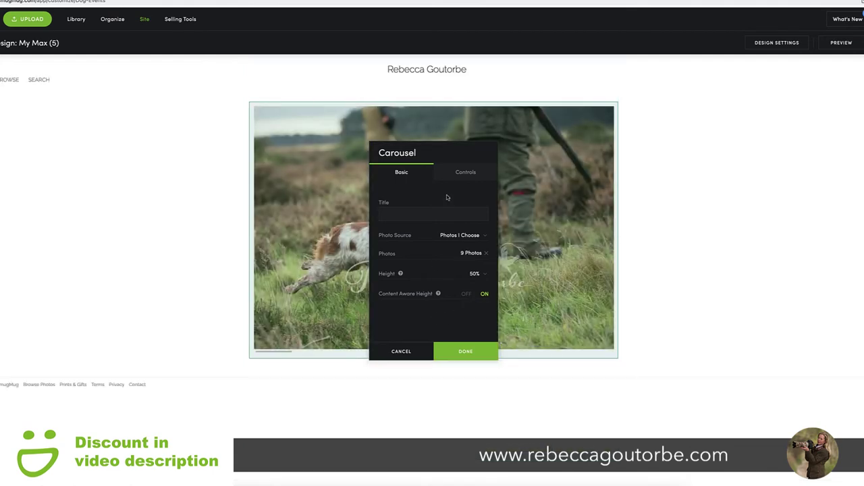
Set the carousel's auto scroll speed to Medium
{"action": "left_click", "coordinate": [464, 174]}
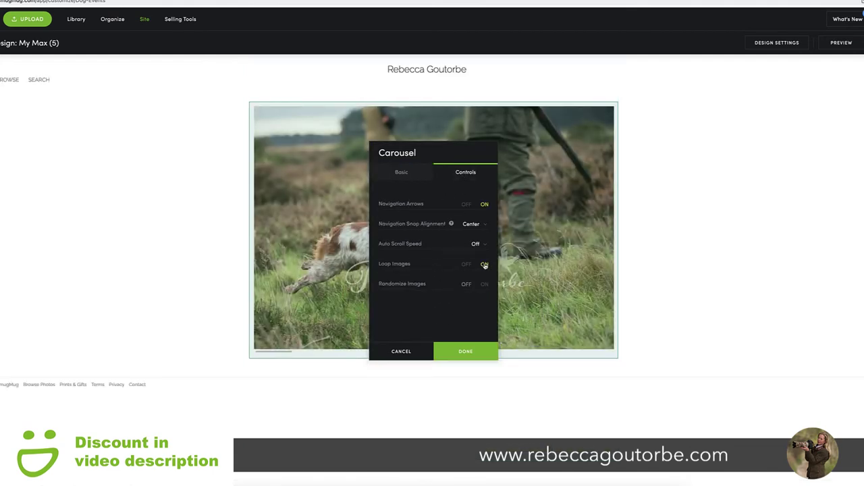
{"action": "left_click", "coordinate": [481, 244]}
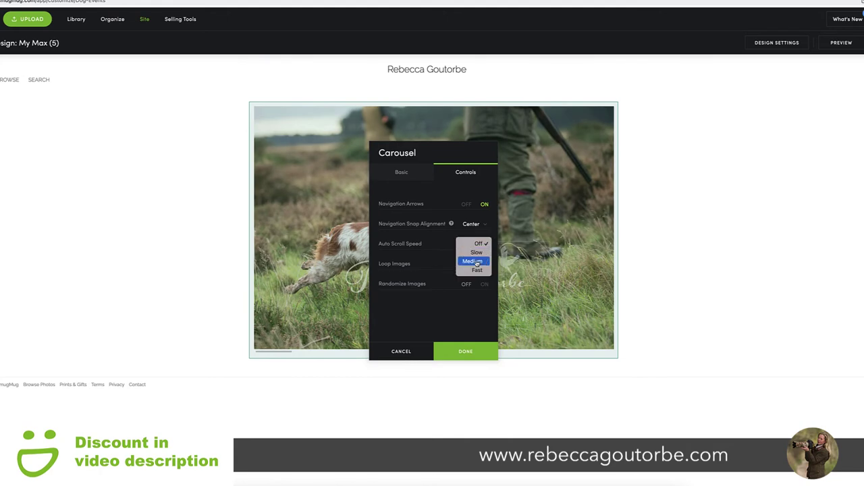
{"action": "left_click", "coordinate": [475, 262]}
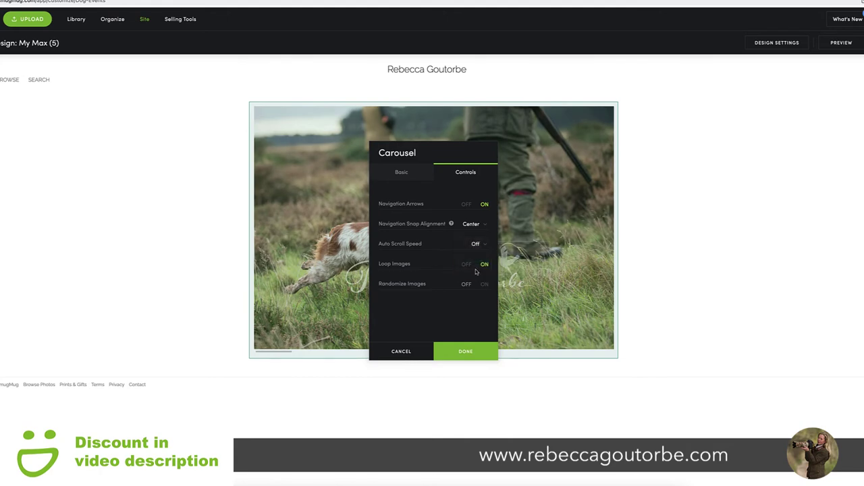